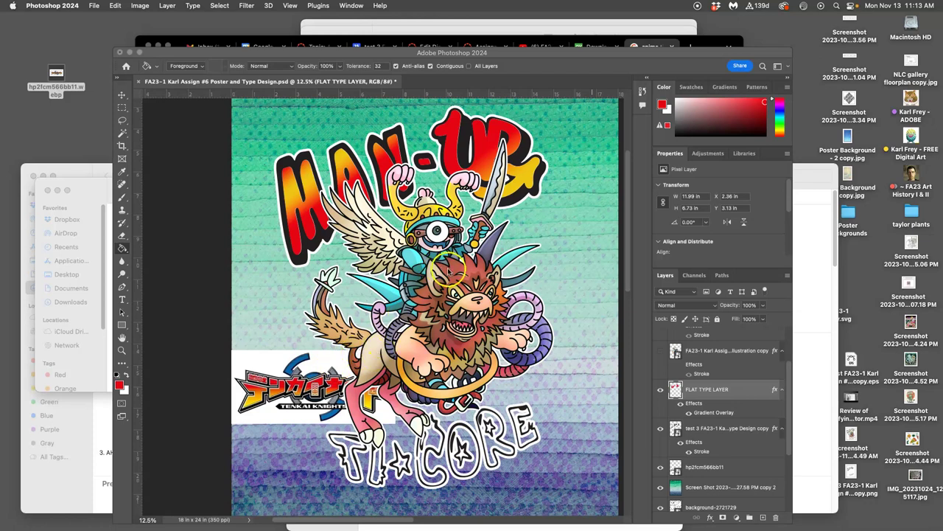
# Select the layers from 'copy 2' down to 'wall' and group them as 'Background'.
pyautogui.hscroll(3, 447, 270)
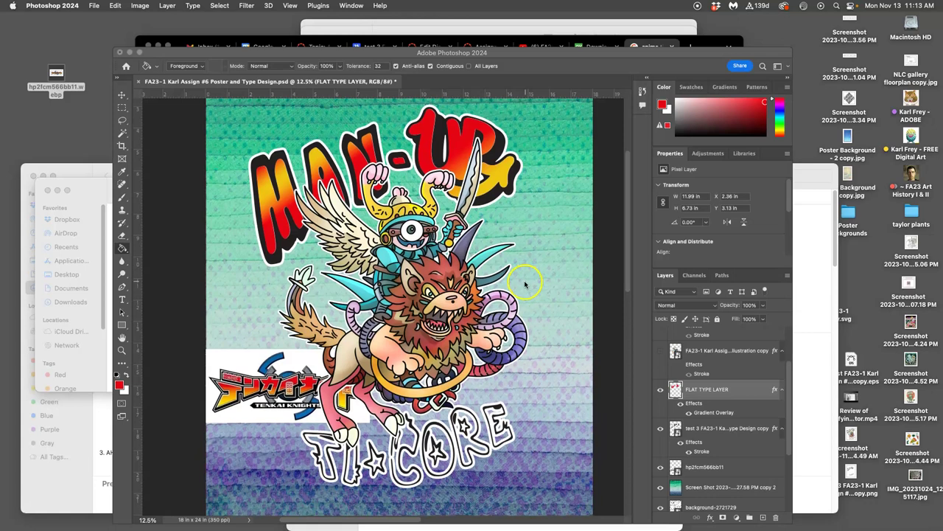
pyautogui.press('super+minus')
pyautogui.scroll(-5, 710, 433)
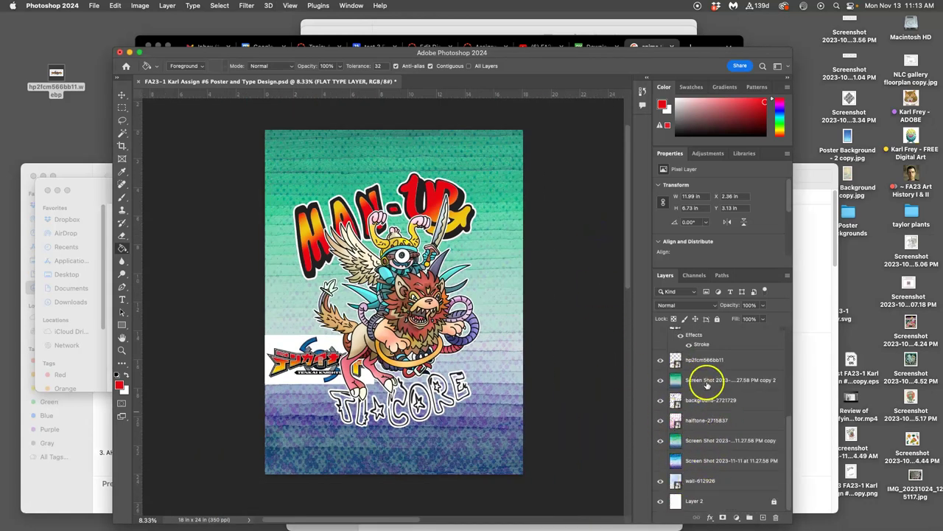
pyautogui.click(708, 380)
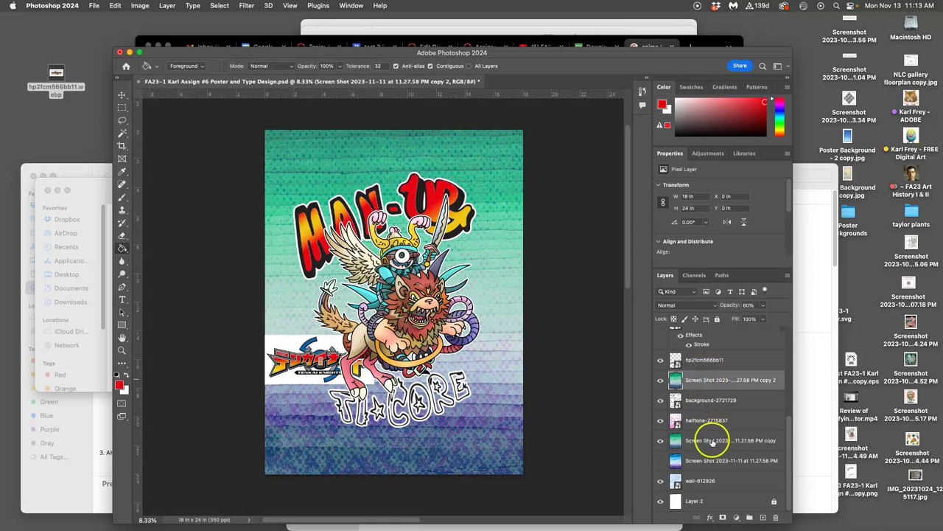
pyautogui.keyDown('shift'); pyautogui.click(713, 479); pyautogui.keyUp('shift')
pyautogui.click(749, 516)
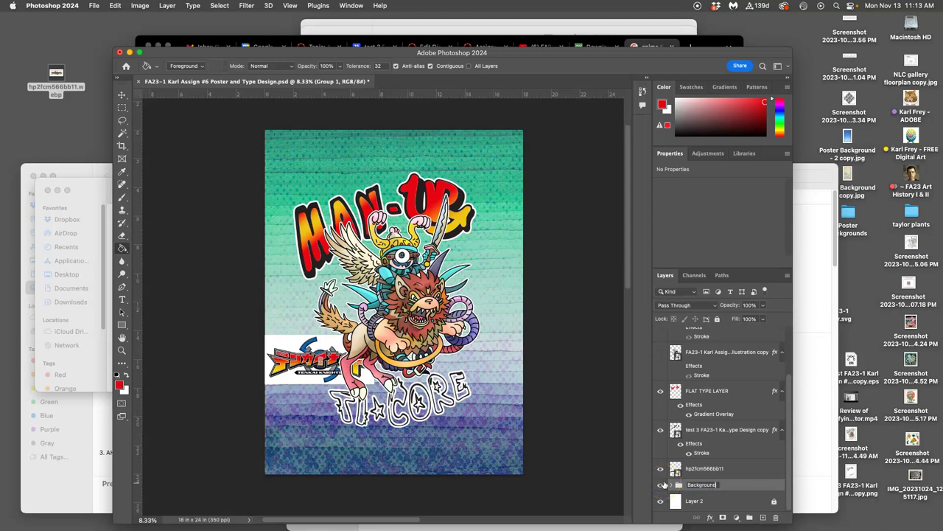
pyautogui.click(725, 486)
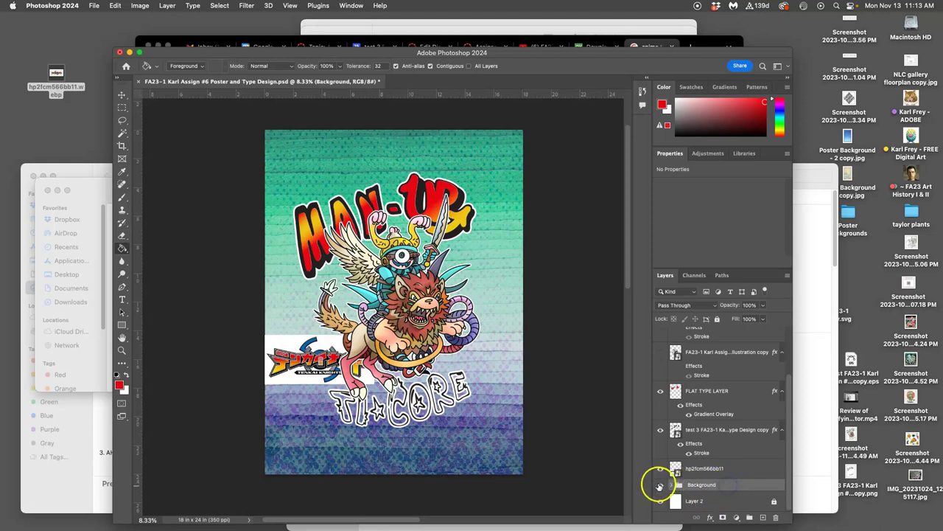
# Toggle the Background group's visibility to compare, then hide the MAN-UP gradient fill layer.
pyautogui.click(659, 484)
pyautogui.click(660, 484)
pyautogui.click(660, 484)
pyautogui.click(659, 484)
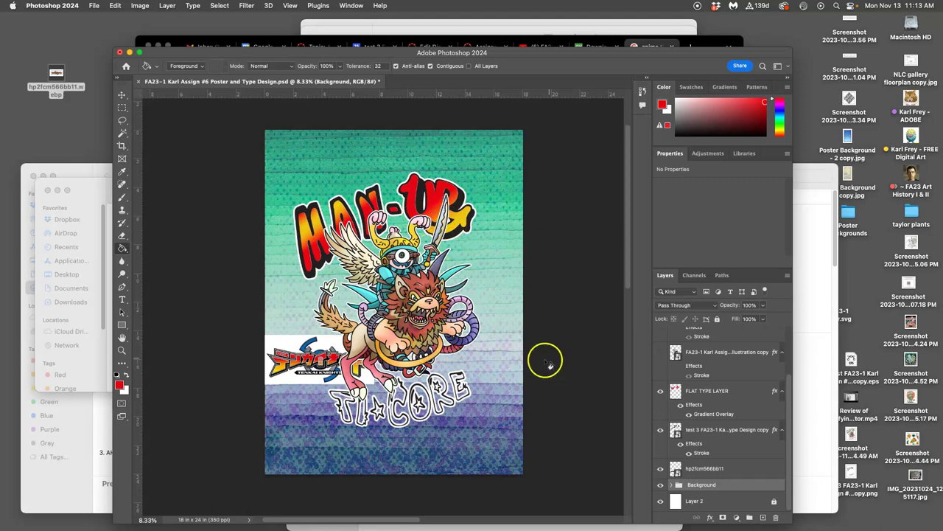
pyautogui.click(661, 392)
# Show the MAN-UP gradient fill again and duplicate the illustration layer with Cmd+J.
pyautogui.click(661, 392)
pyautogui.click(707, 352)
pyautogui.press('super+j')
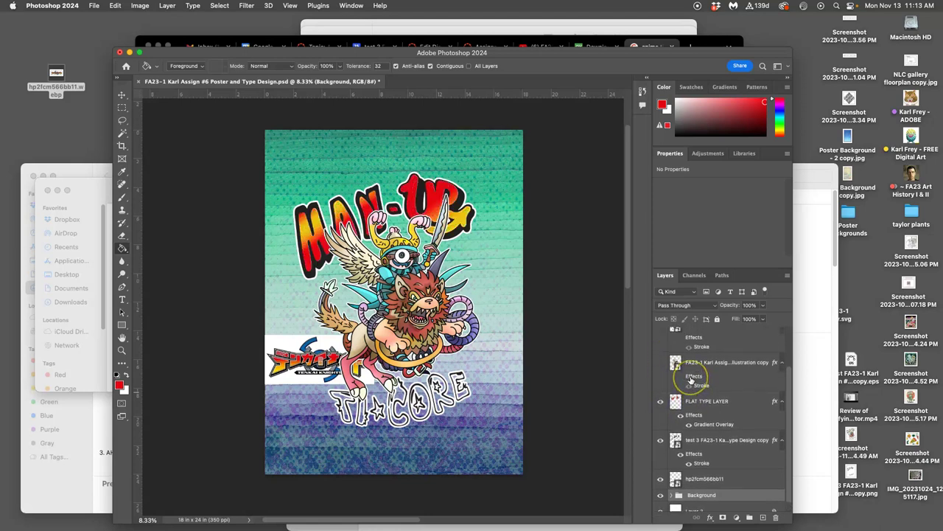
# Move FLAT TYPE LAYER below the outlined 'test 3' lettering and zoom into the Tenkai Knights logo.
pyautogui.moveTo(695, 431); pyautogui.dragTo(699, 470)
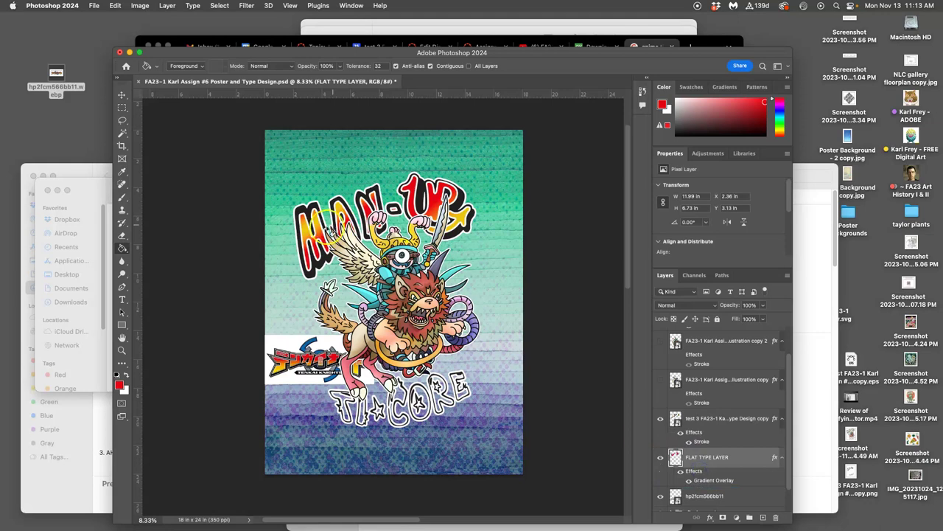
pyautogui.scroll(2, 404, 258)
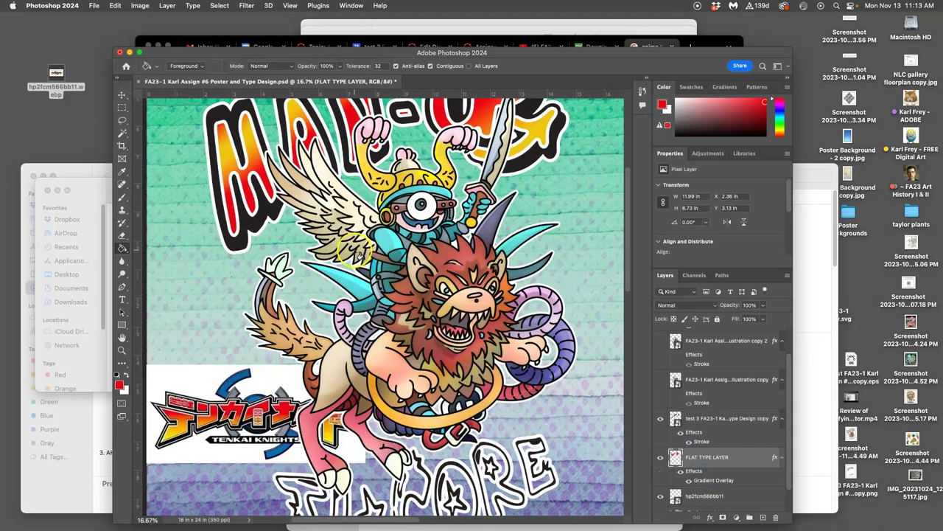
pyautogui.scroll(2, 409, 236)
pyautogui.scroll(-1, 332, 243)
pyautogui.scroll(-3, 234, 255)
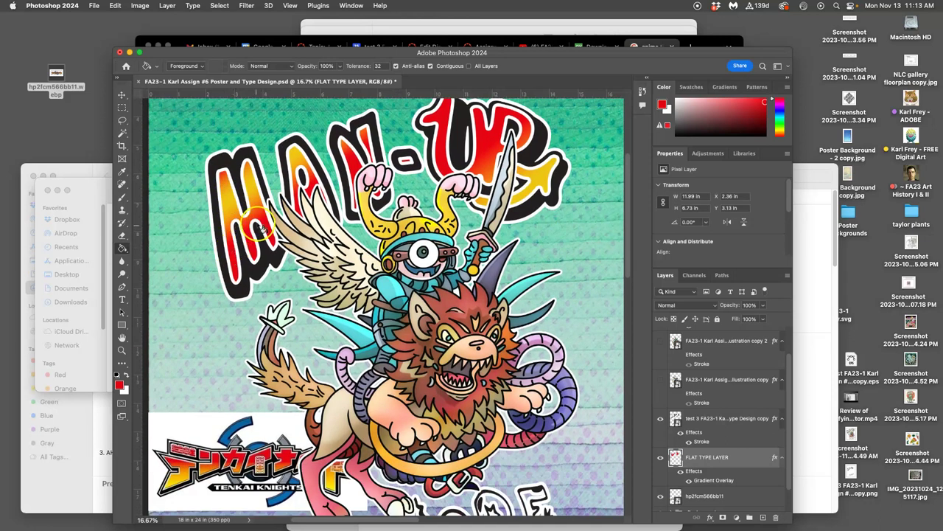
pyautogui.scroll(-4, 253, 459)
pyautogui.press('super+equal')
pyautogui.scroll(-10, 245, 451)
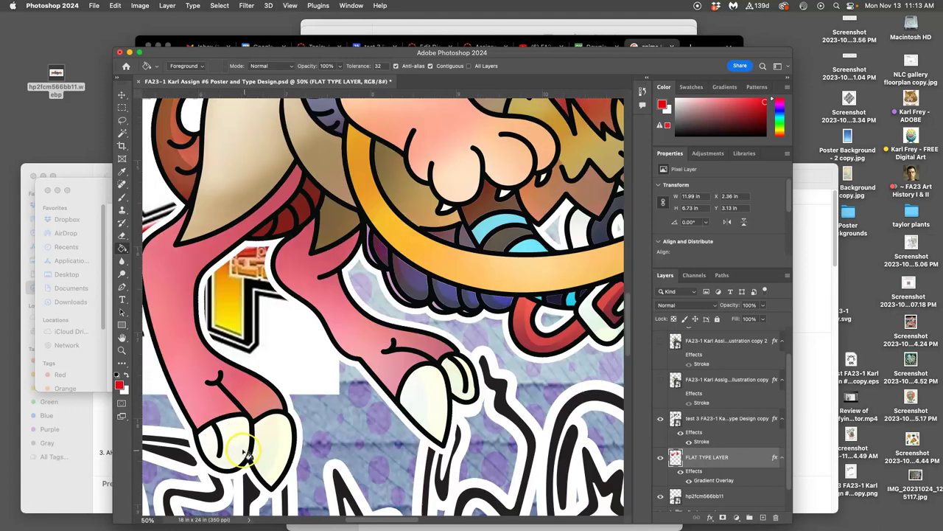
pyautogui.press('super+equal')
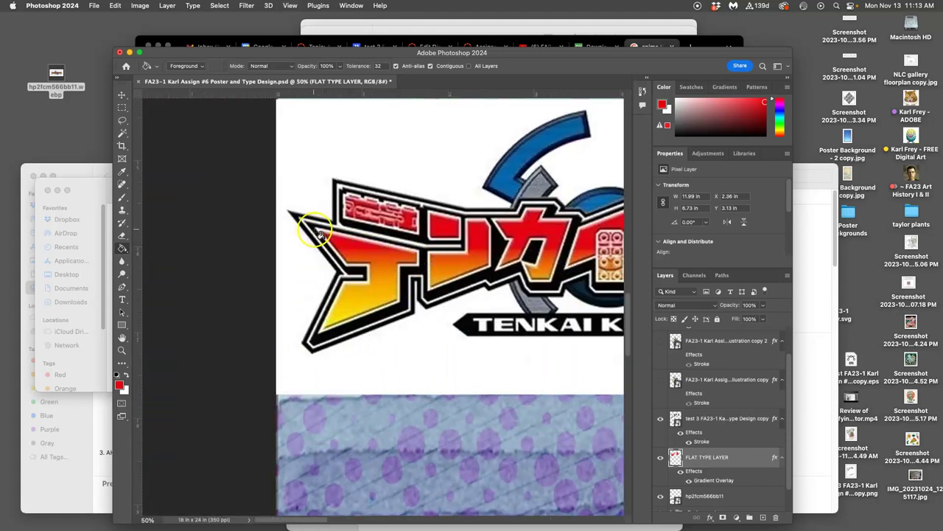
pyautogui.scroll(-3, 452, 256)
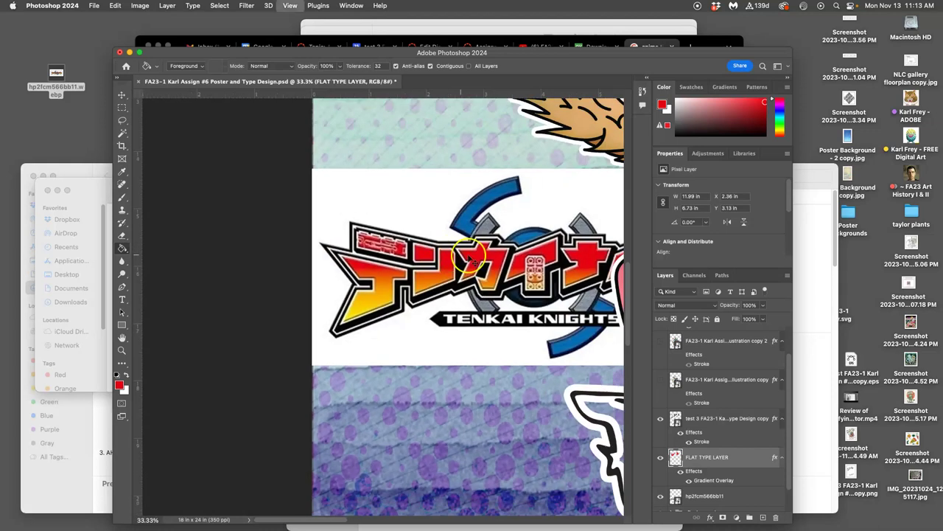
pyautogui.scroll(5, 472, 265)
pyautogui.hscroll(2, 481, 267)
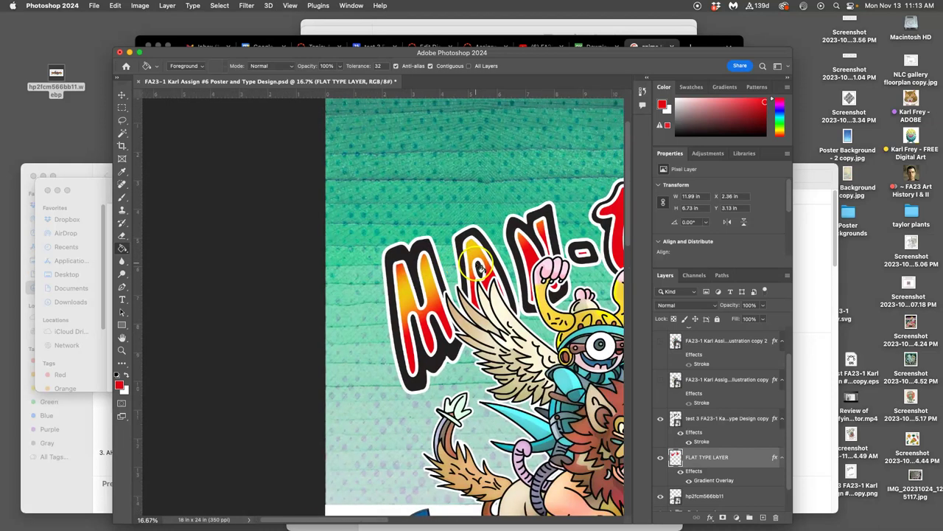
# Thin the 'test 3' lettering's Stroke to about 16 px and hide that layer.
pyautogui.doubleClick(701, 440)
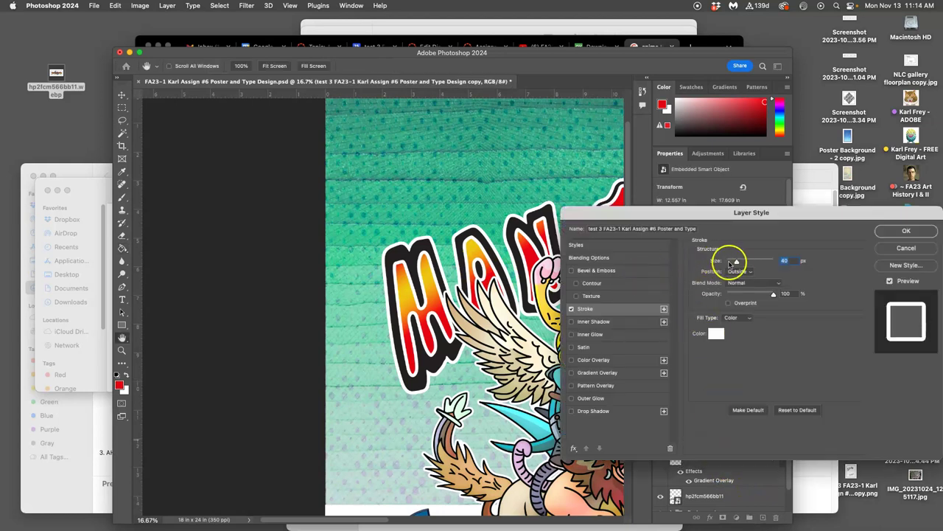
pyautogui.moveTo(736, 261); pyautogui.dragTo(734, 263)
pyautogui.click(905, 231)
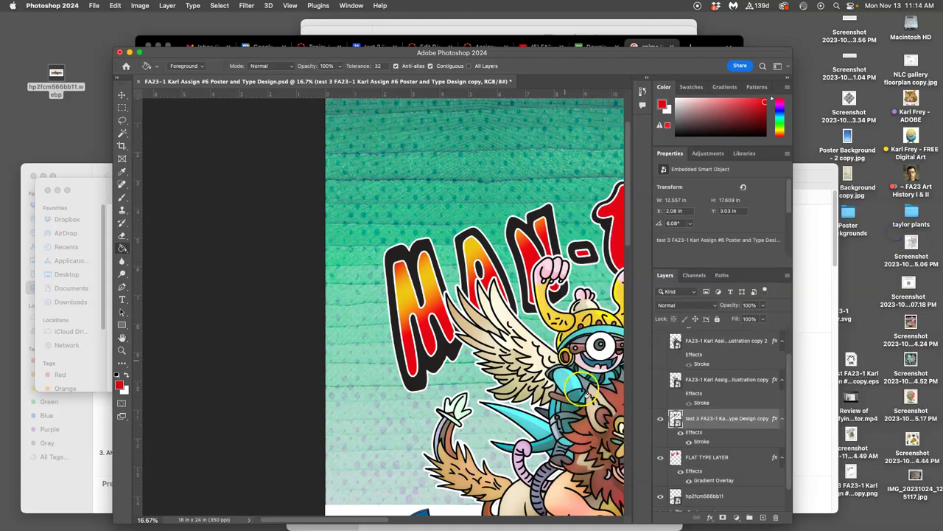
pyautogui.click(660, 419)
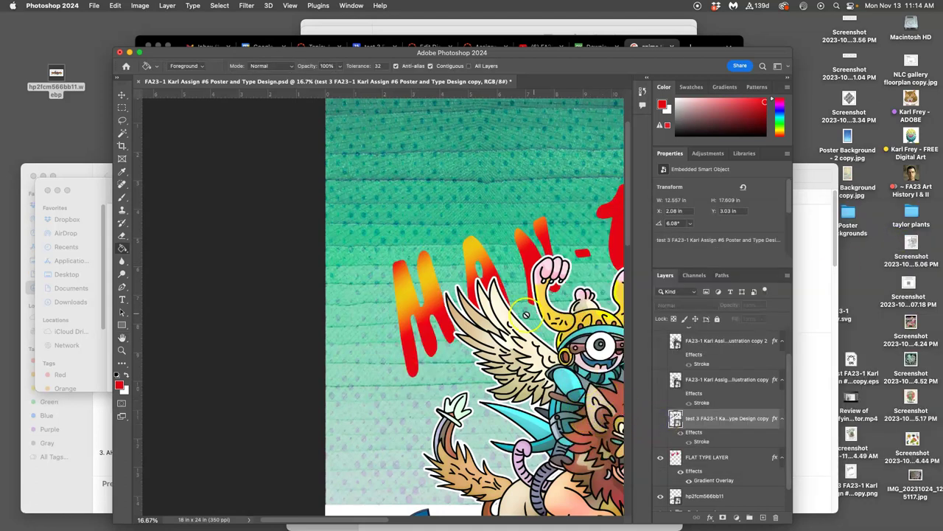
# Select FLAT TYPE LAYER and toggle its fill and Gradient Overlay on and off to compare.
pyautogui.hscroll(3, 463, 341)
pyautogui.hscroll(2, 461, 341)
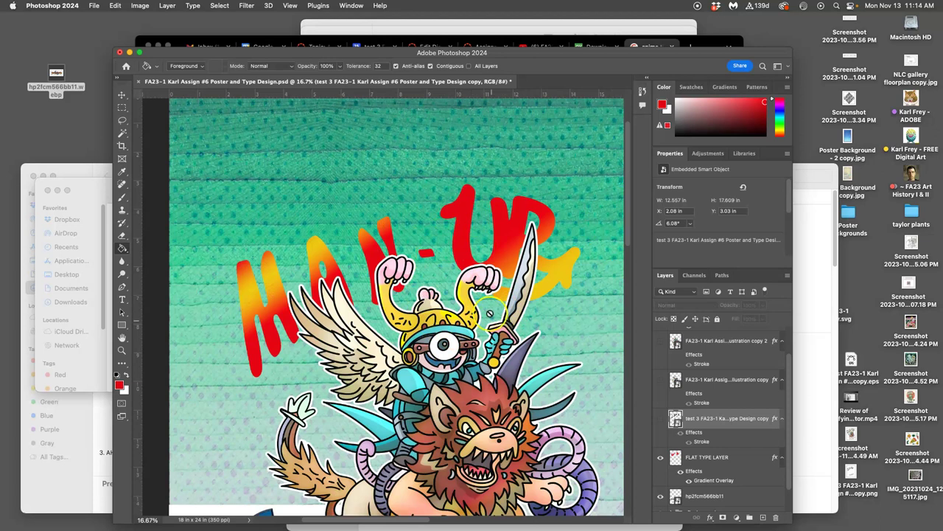
pyautogui.click(741, 463)
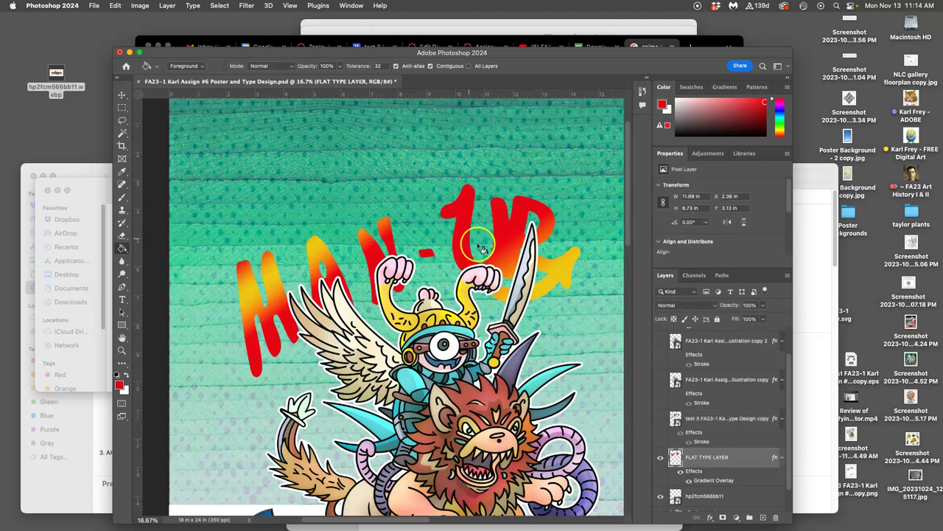
pyautogui.click(660, 457)
pyautogui.click(661, 457)
pyautogui.click(681, 472)
pyautogui.click(681, 472)
pyautogui.click(681, 472)
pyautogui.click(681, 472)
pyautogui.click(682, 473)
pyautogui.click(682, 473)
# Set the MAN-UP Gradient Overlay angle to about 109° and rearrange the red and yellow colour stops.
pyautogui.doubleClick(709, 479)
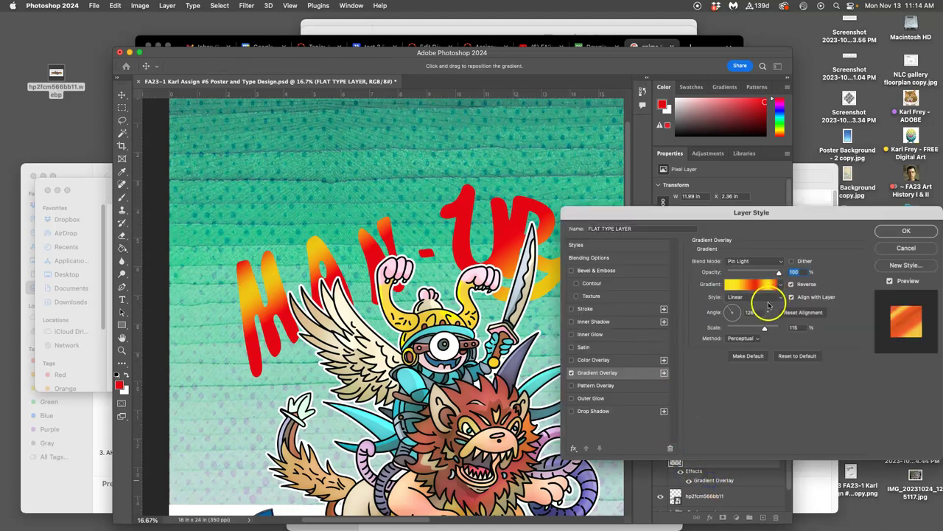
pyautogui.moveTo(737, 313); pyautogui.dragTo(757, 328)
pyautogui.click(746, 287)
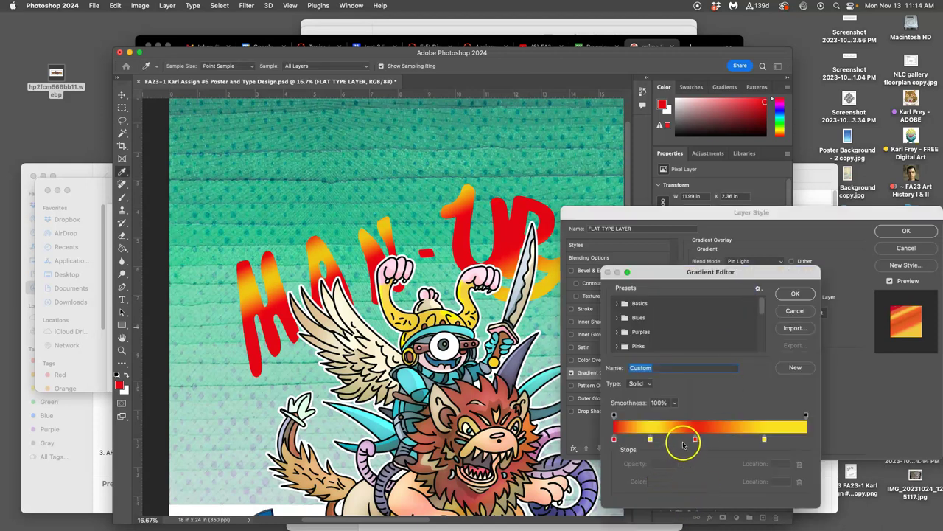
pyautogui.moveTo(695, 440); pyautogui.dragTo(709, 440)
pyautogui.moveTo(650, 439)
pyautogui.mouseDown()
pyautogui.moveTo(637, 440)
pyautogui.moveTo(661, 442)
pyautogui.mouseUp()
pyautogui.click(709, 440)
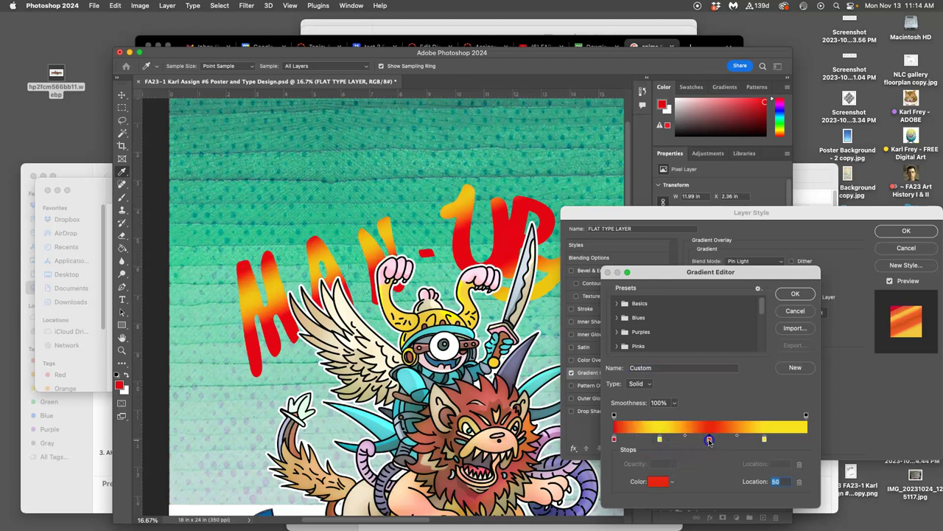
pyautogui.press('Delete')
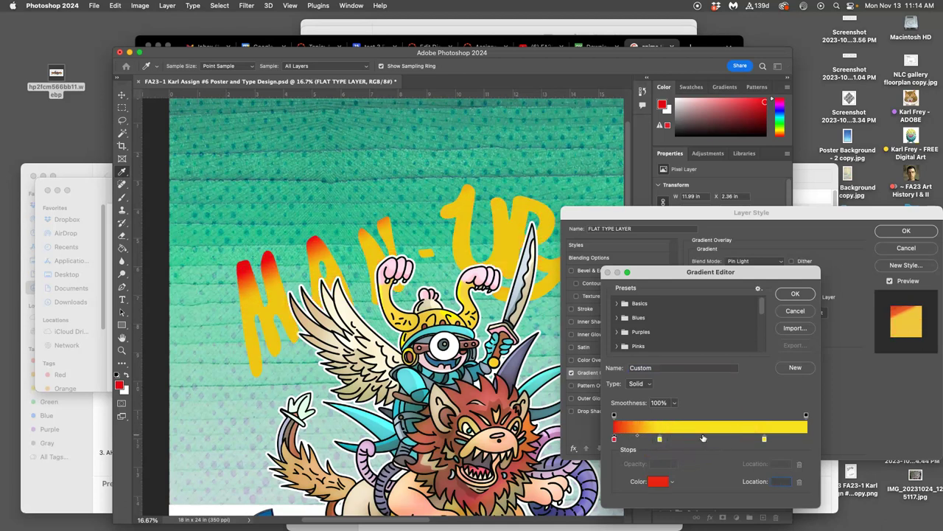
pyautogui.press('super+z')
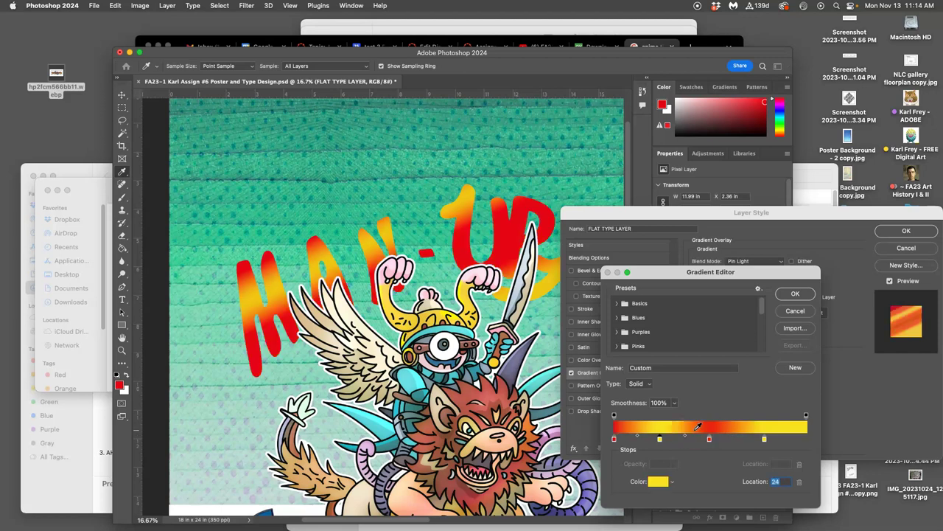
pyautogui.click(656, 438)
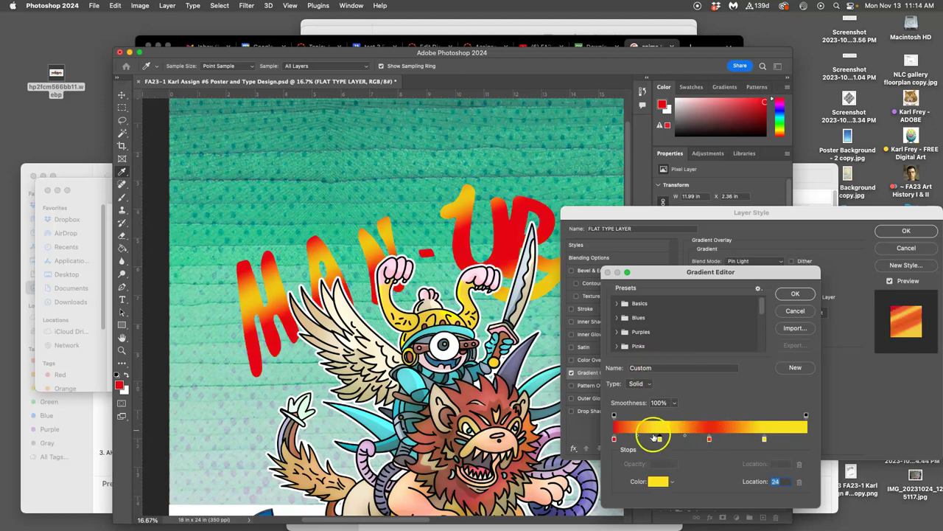
pyautogui.click(796, 295)
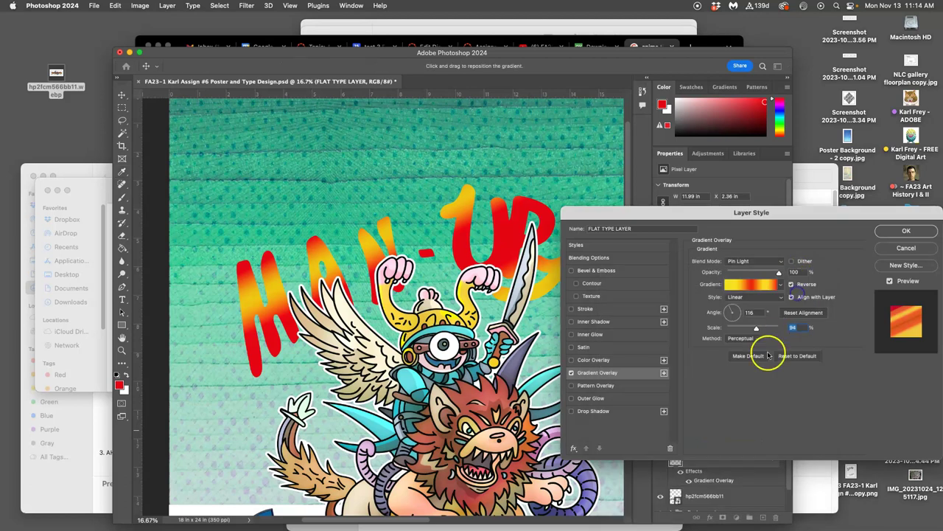
# Scale the gradient to about 108%, move the yellow stop to location 68, and apply.
pyautogui.moveTo(757, 329); pyautogui.dragTo(761, 330)
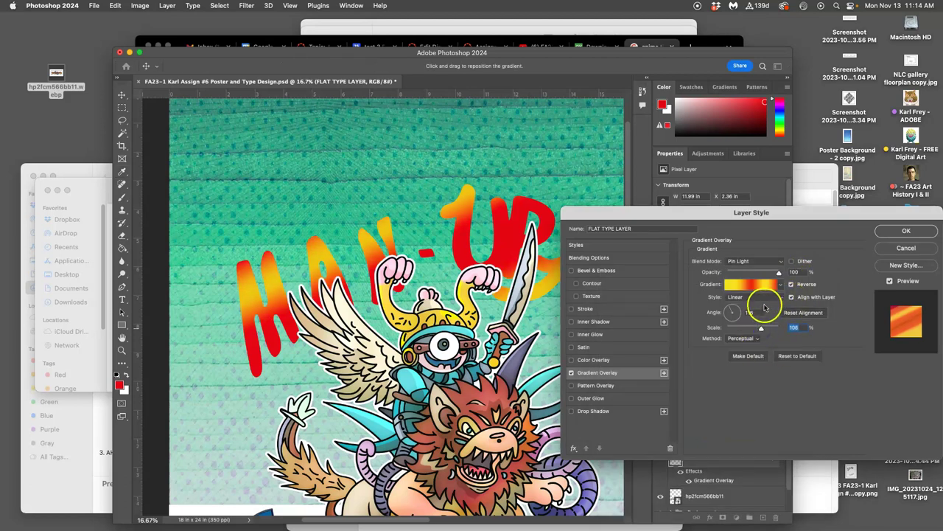
pyautogui.click(767, 284)
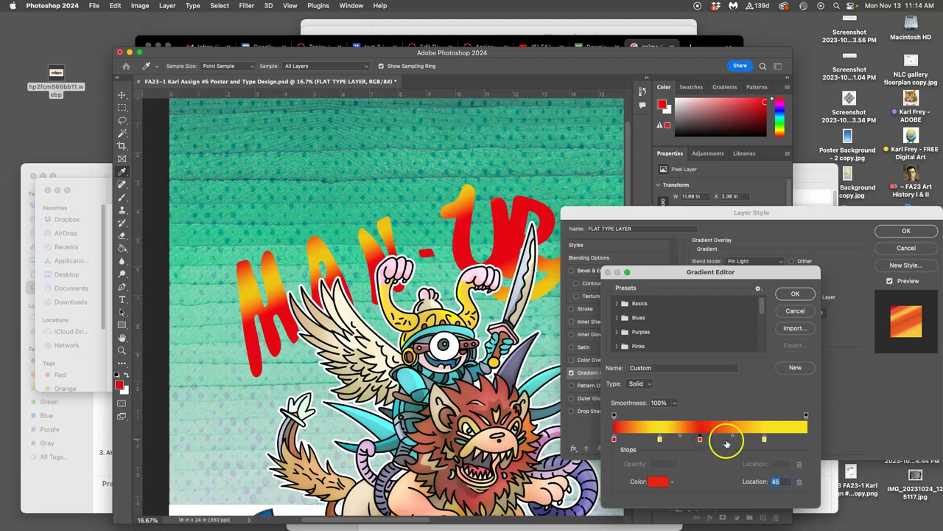
pyautogui.moveTo(764, 439); pyautogui.dragTo(747, 440)
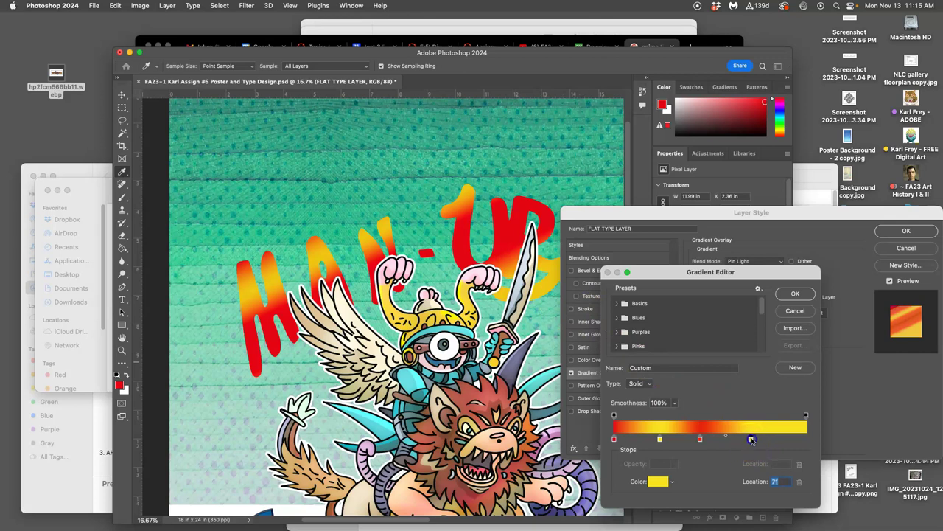
pyautogui.moveTo(751, 440); pyautogui.dragTo(744, 440)
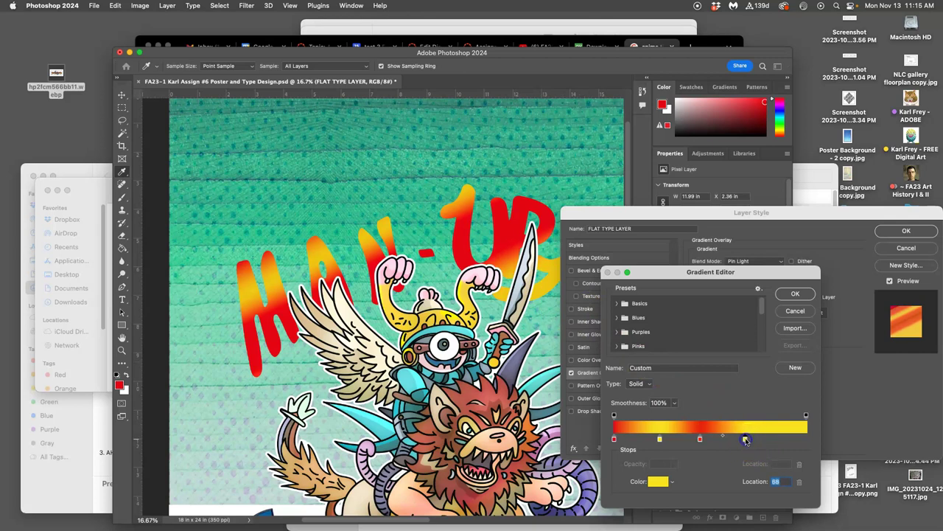
pyautogui.click(795, 293)
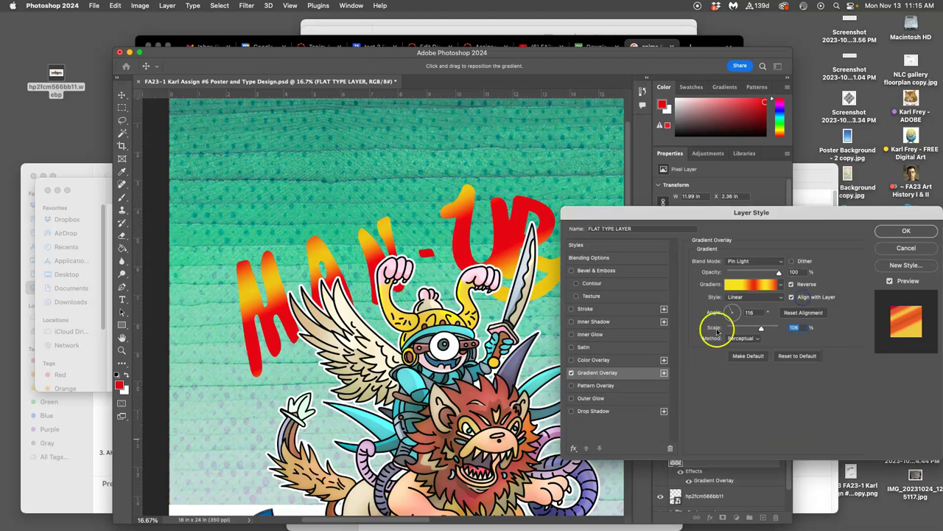
pyautogui.click(888, 232)
# Show the outlined 'test 3' lettering again over the gradient MAN-UP, zooming out to review the poster.
pyautogui.press('super+minus')
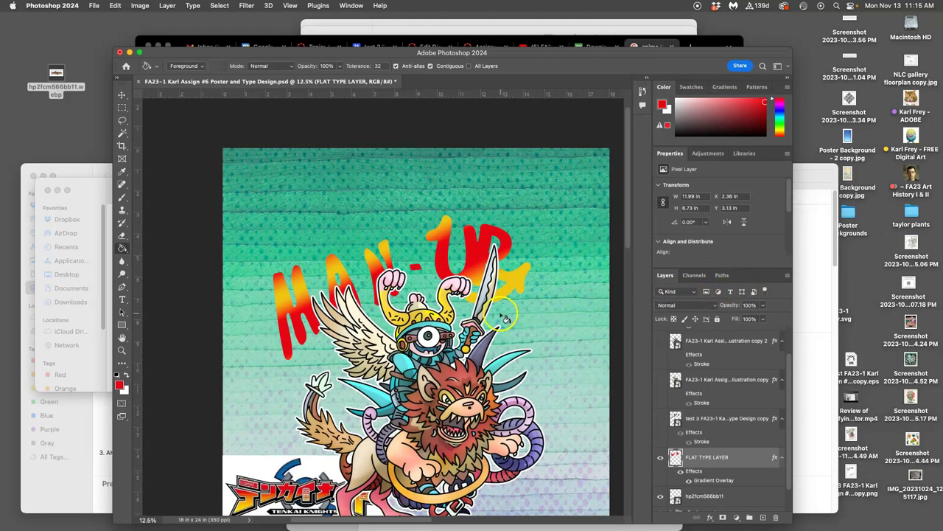
pyautogui.scroll(-1, 516, 309)
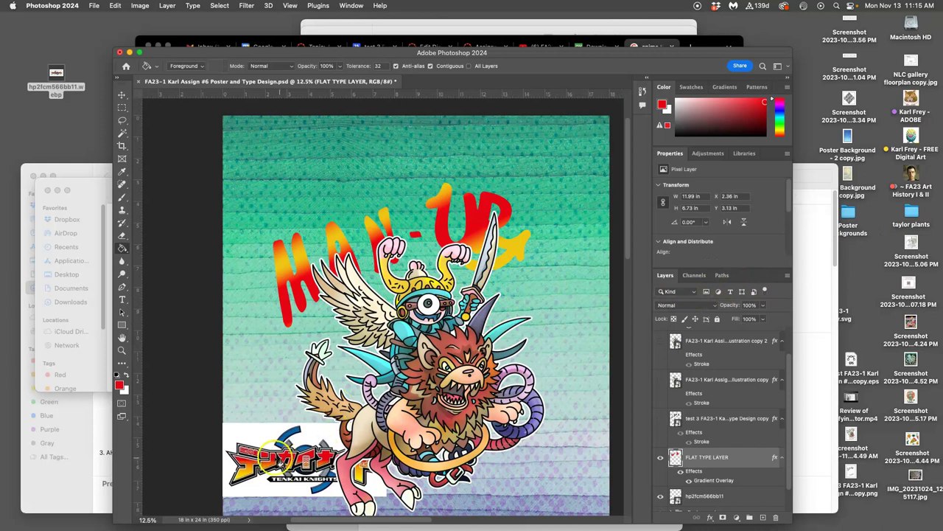
pyautogui.click(661, 421)
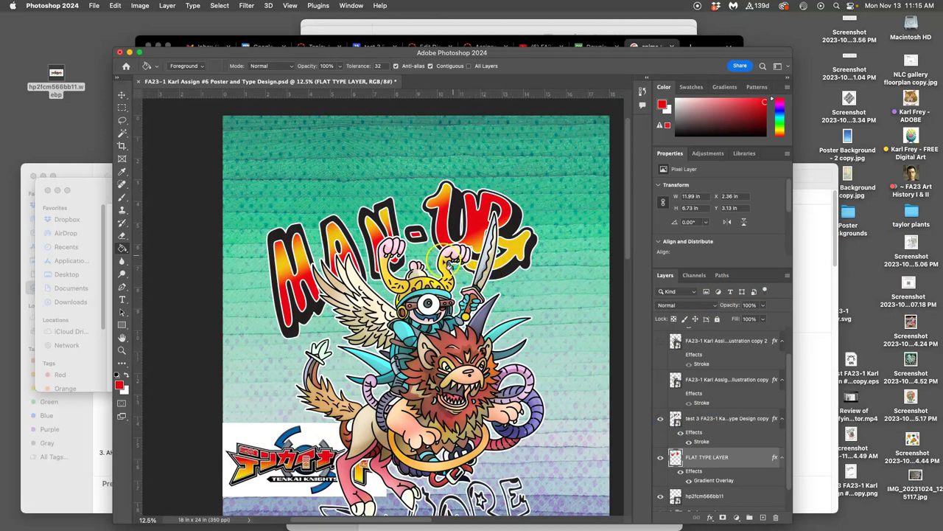
pyautogui.click(275, 439)
pyautogui.scroll(5, 275, 439)
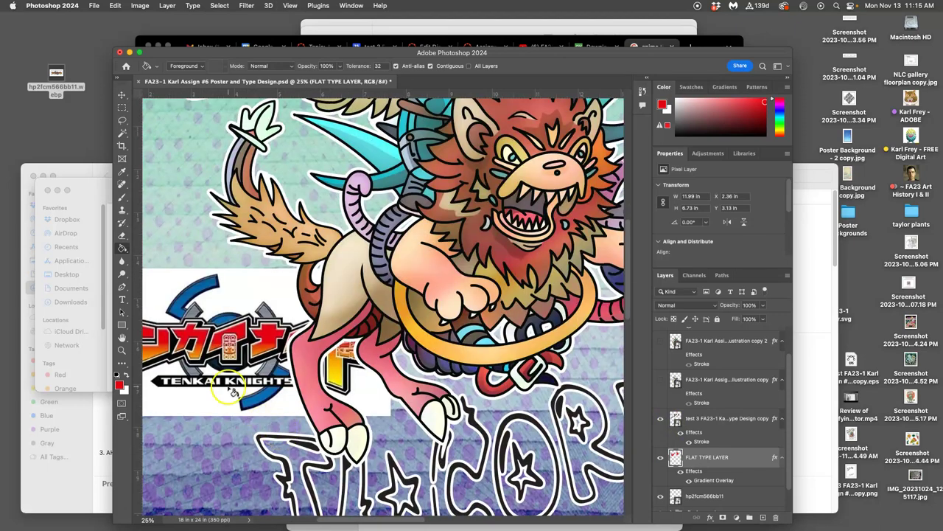
pyautogui.hscroll(-5, 227, 384)
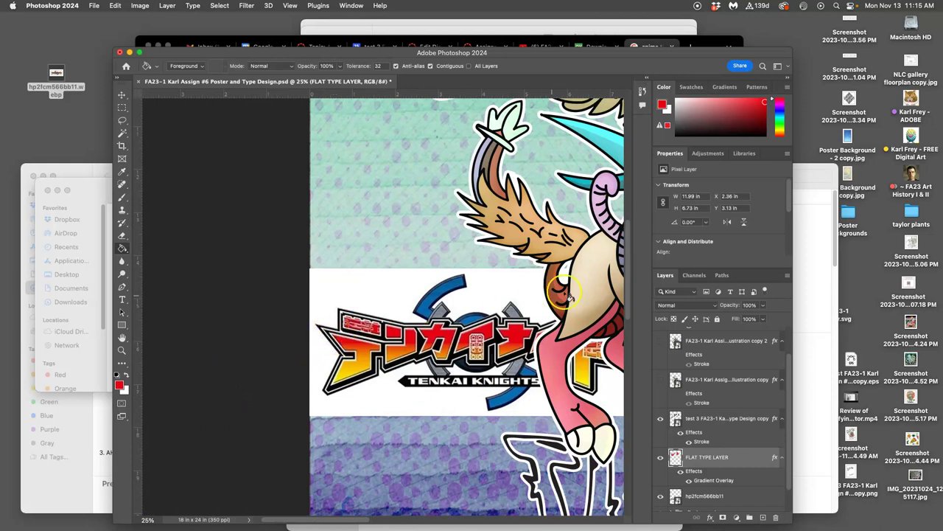
pyautogui.scroll(4, 514, 308)
pyautogui.scroll(3, 513, 308)
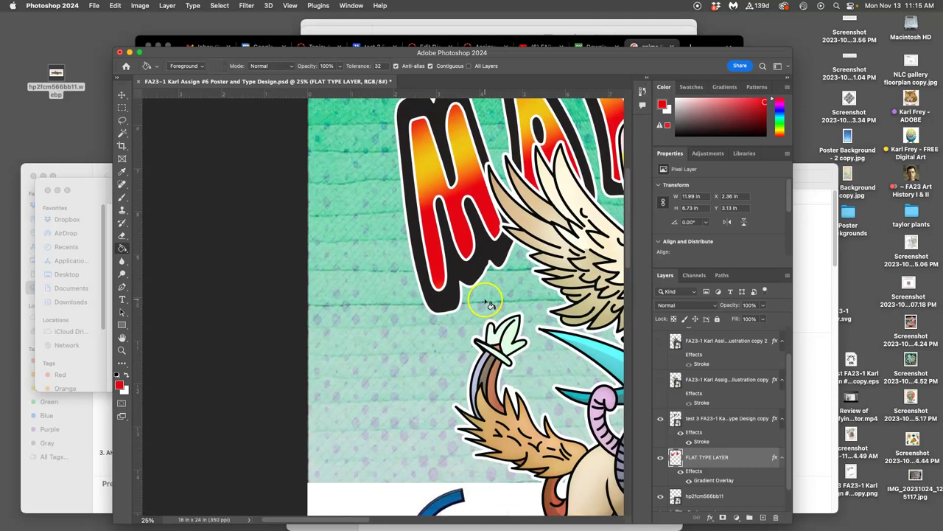
pyautogui.press('super+minus')
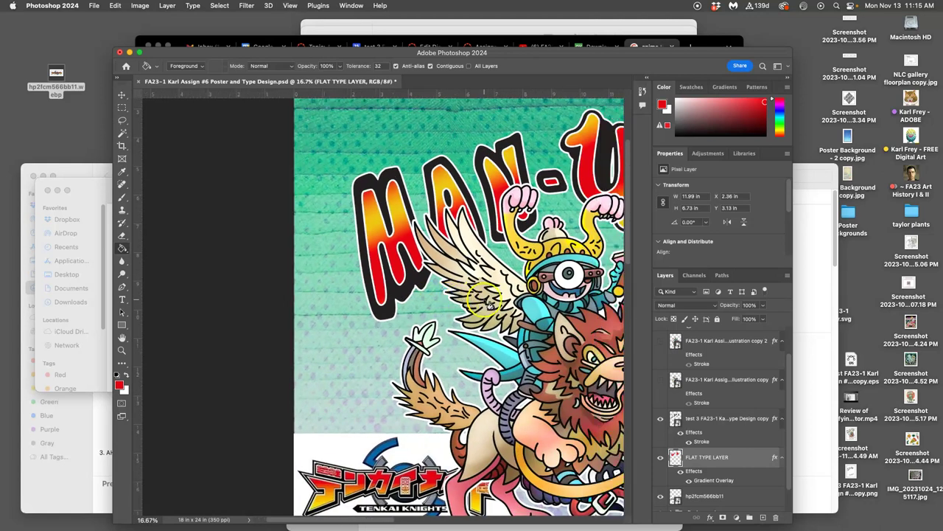
# Duplicate the outlined lettering layer, move the copy below the original, and enlarge it slightly.
pyautogui.click(705, 417)
pyautogui.press('super+j')
pyautogui.click(707, 424)
pyautogui.moveTo(706, 422); pyautogui.dragTo(705, 476)
pyautogui.press('super+minus')
pyautogui.press('super+minus')
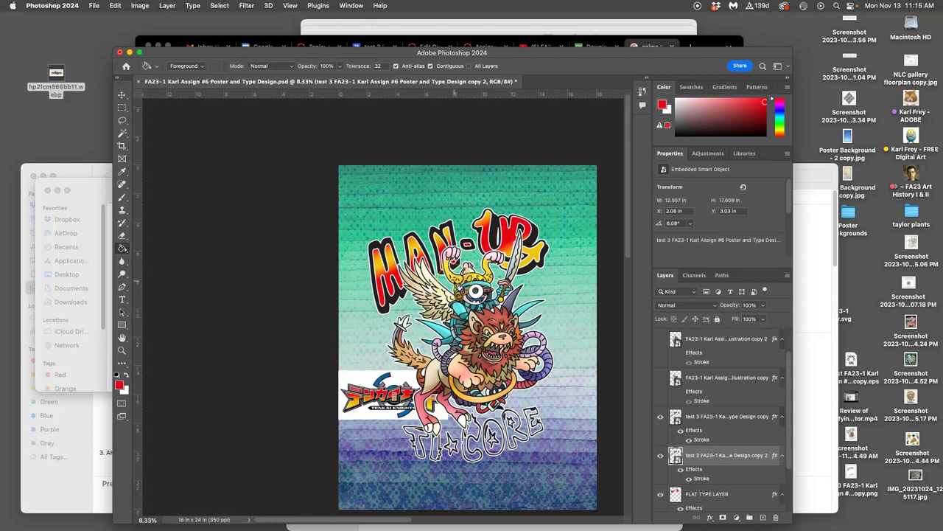
pyautogui.press('super+t')
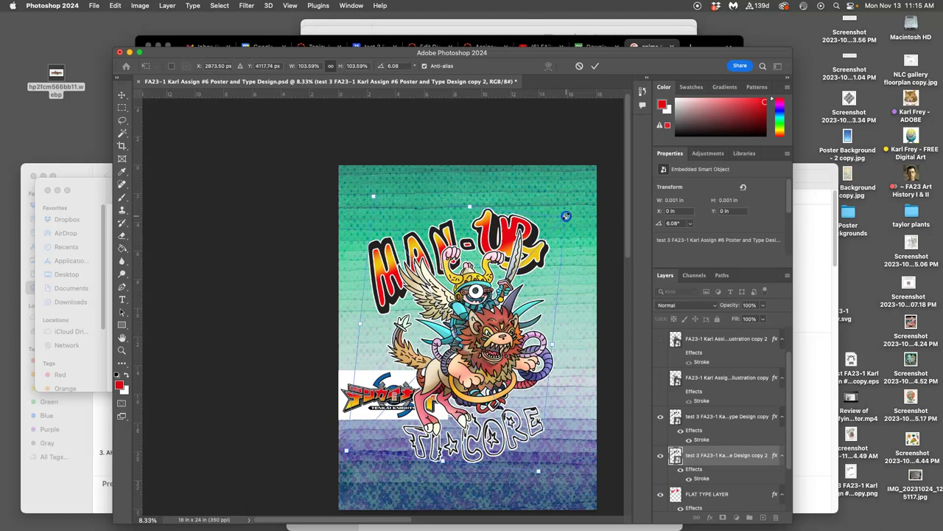
pyautogui.moveTo(567, 215)
pyautogui.mouseDown()
pyautogui.moveTo(565, 207)
pyautogui.moveTo(569, 215)
pyautogui.mouseUp()
pyautogui.press('Return')
pyautogui.press('g')
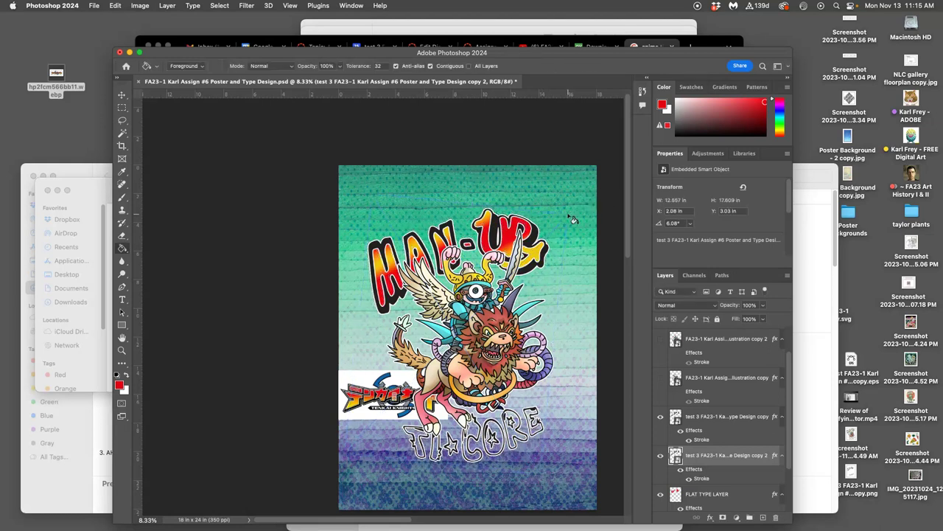
# Delete the resized duplicate and make a fresh copy of the lettering layer.
pyautogui.click(710, 419)
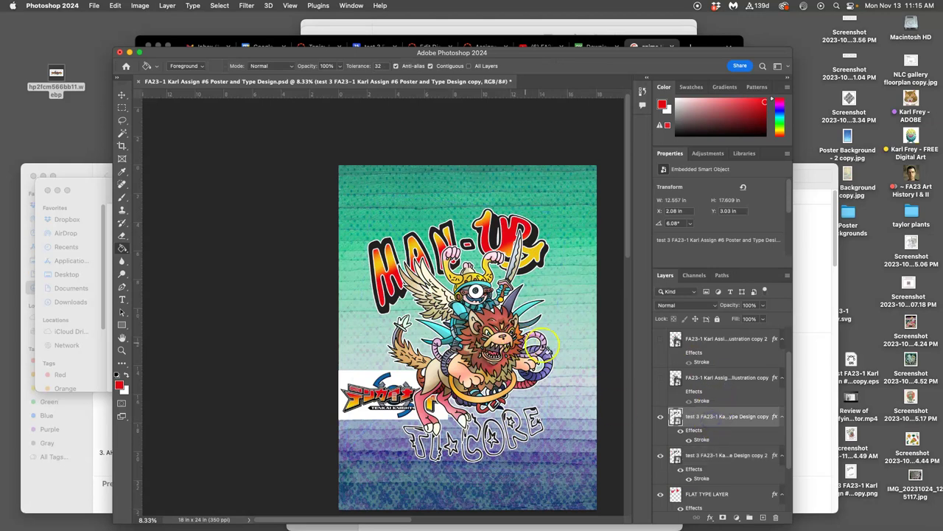
pyautogui.click(710, 457)
pyautogui.click(690, 460)
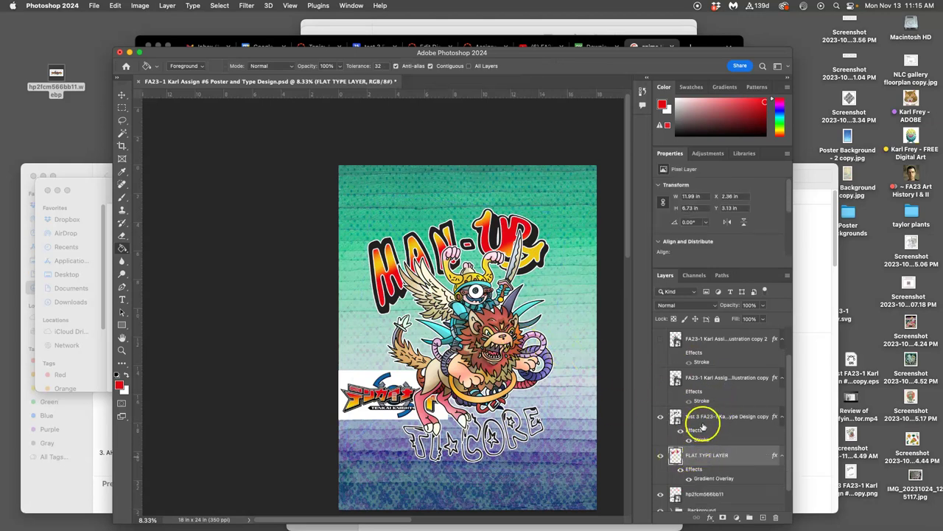
pyautogui.press('BackSpace')
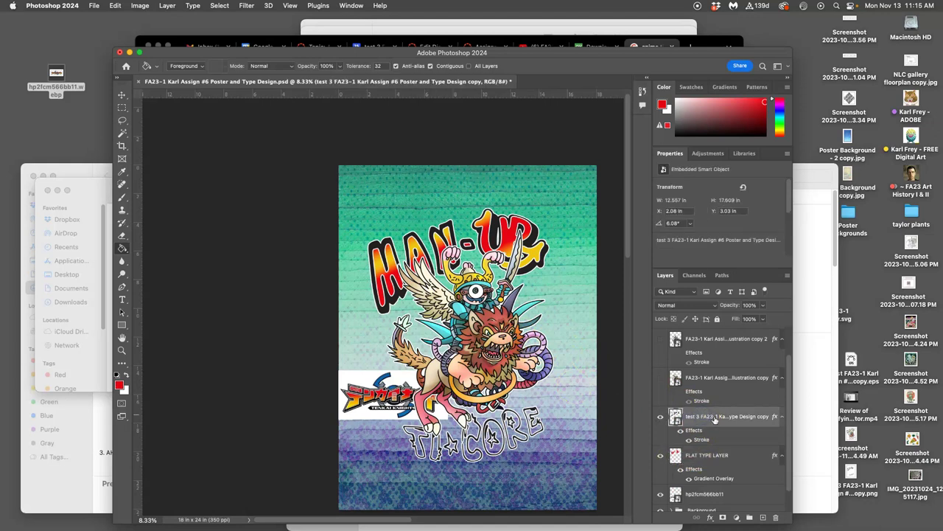
pyautogui.press('super+j')
# Rasterize the layer style on 'copy 2', check it by toggling visibility, and zoom in.
pyautogui.rightClick(711, 425)
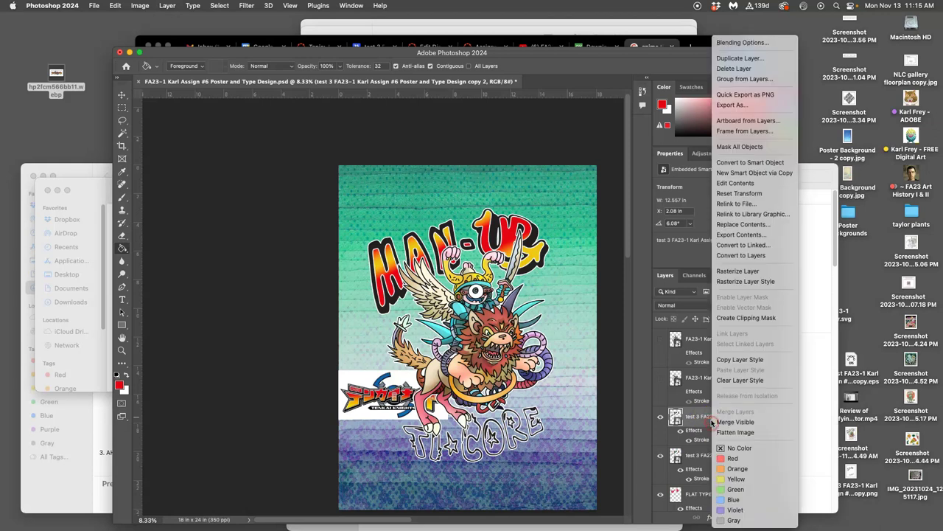
pyautogui.click(742, 283)
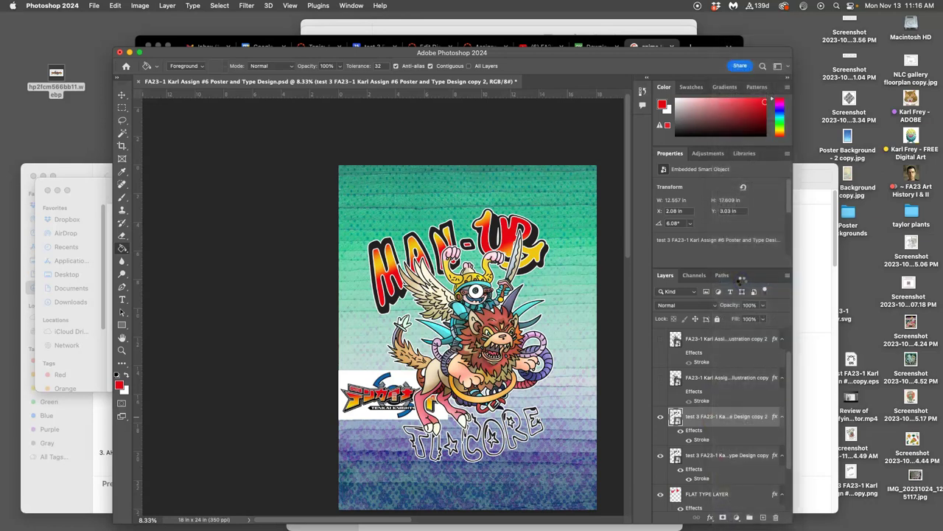
pyautogui.click(660, 418)
pyautogui.click(660, 418)
pyautogui.press('super+equal')
pyautogui.press('super+equal')
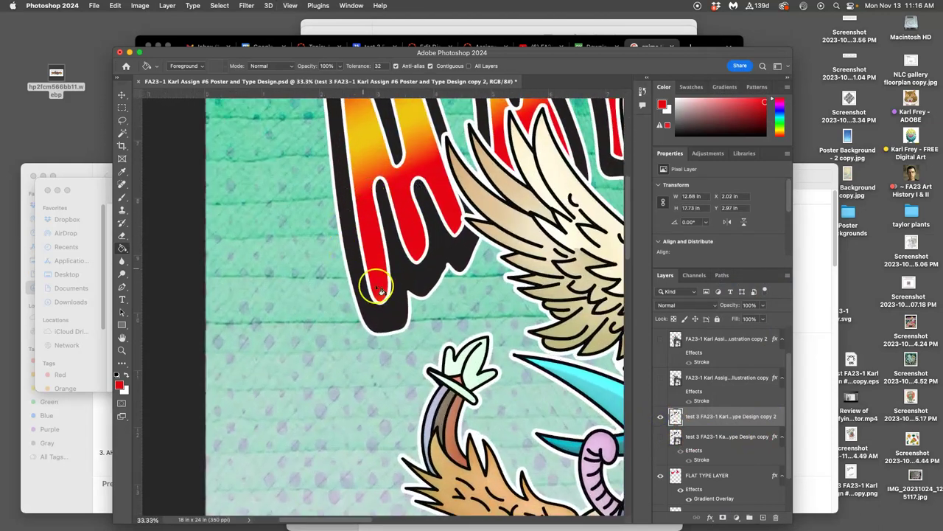
# Give 'copy 2' a black Stroke of 24 px positioned outside.
pyautogui.doubleClick(711, 425)
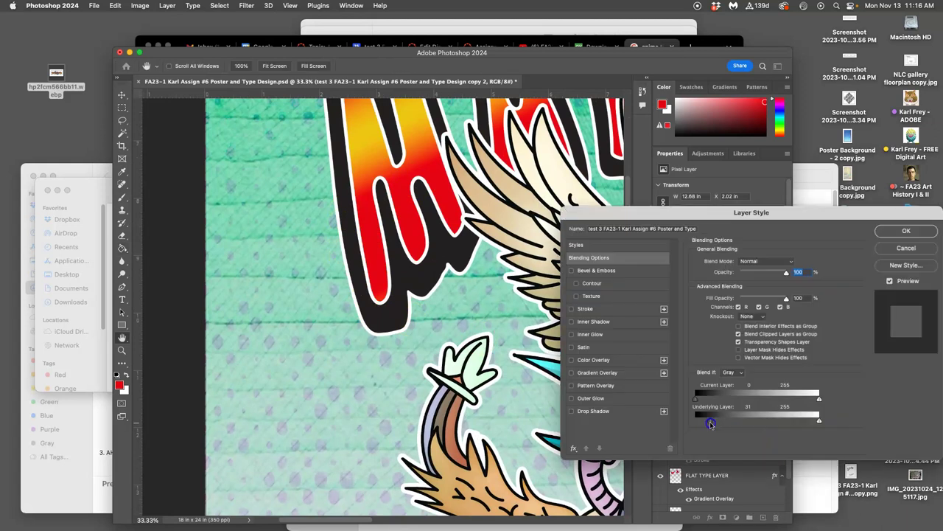
pyautogui.click(907, 231)
pyautogui.doubleClick(779, 417)
pyautogui.click(590, 309)
pyautogui.click(719, 334)
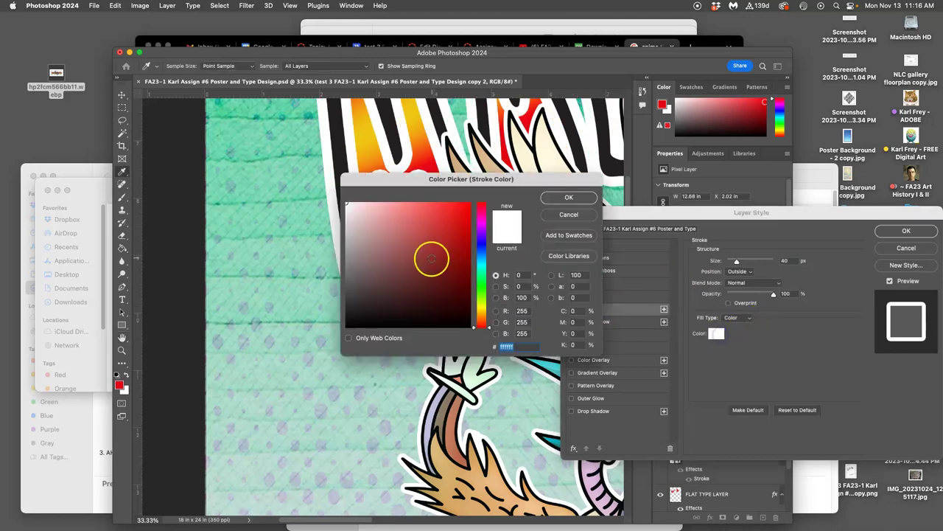
pyautogui.moveTo(431, 268); pyautogui.dragTo(346, 326)
pyautogui.click(569, 197)
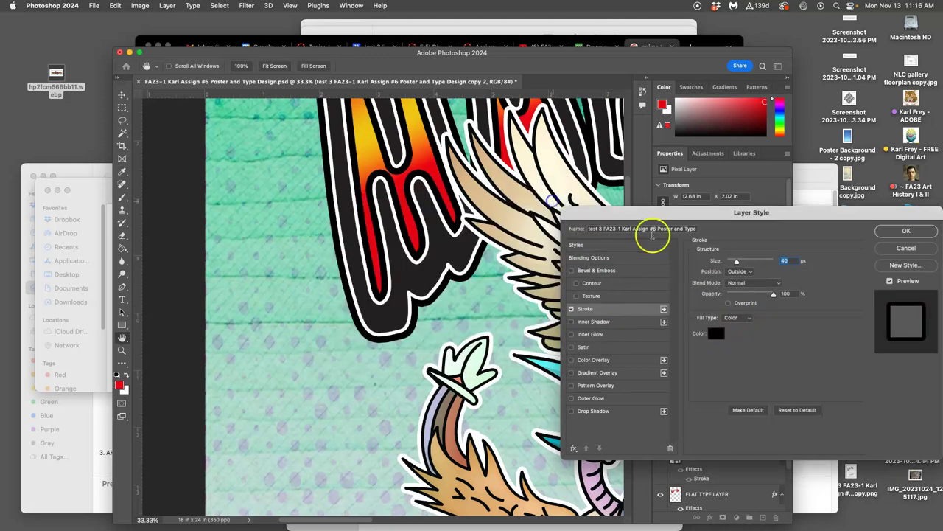
pyautogui.moveTo(737, 263); pyautogui.dragTo(735, 263)
pyautogui.click(481, 237)
pyautogui.scroll(5, 480, 237)
pyautogui.scroll(-5, 490, 238)
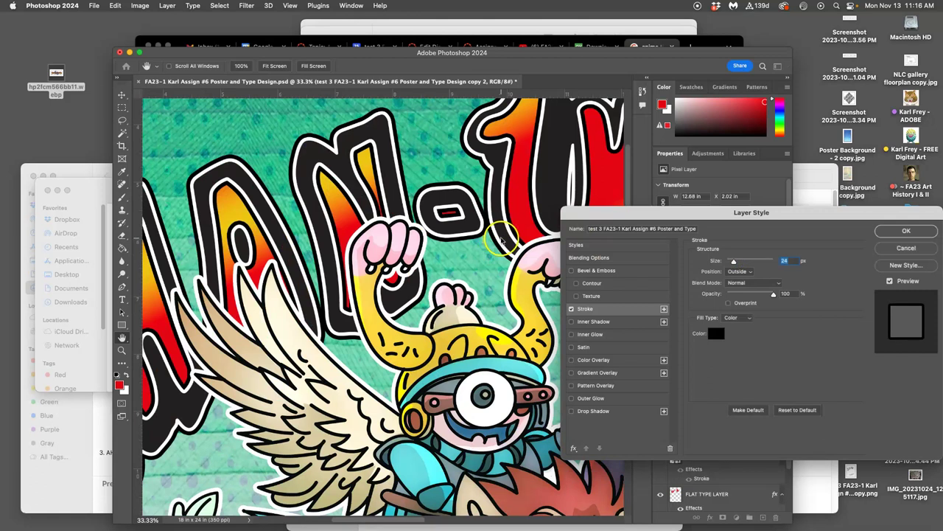
pyautogui.scroll(-3, 498, 238)
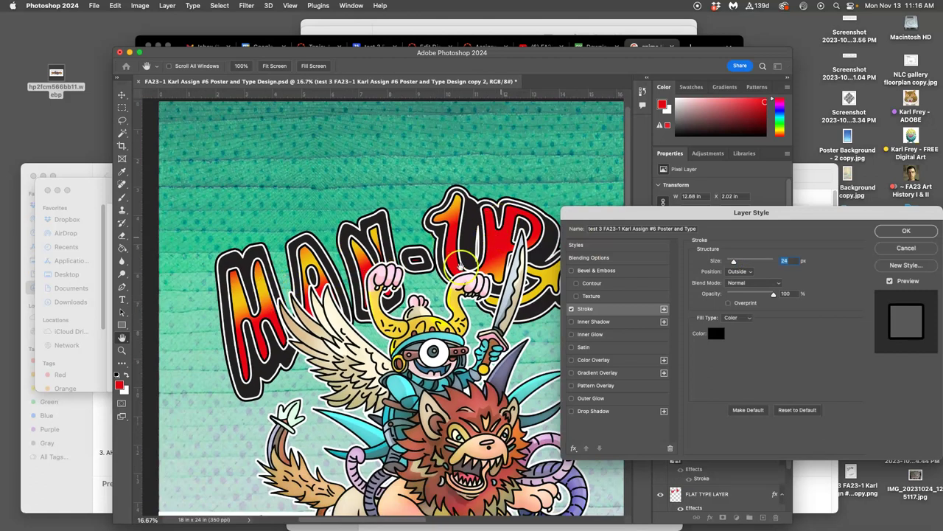
pyautogui.click(903, 231)
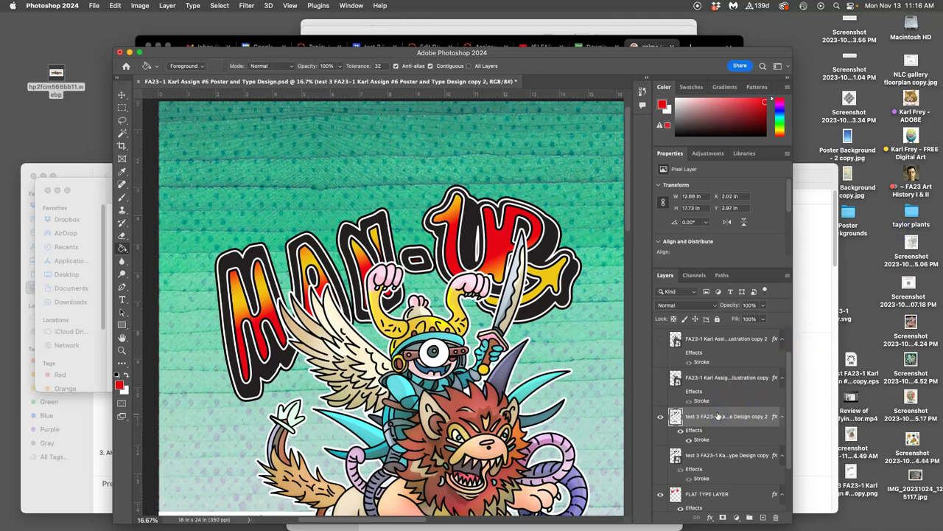
pyautogui.scroll(-2, 719, 417)
pyautogui.hotkey('alt', ',')
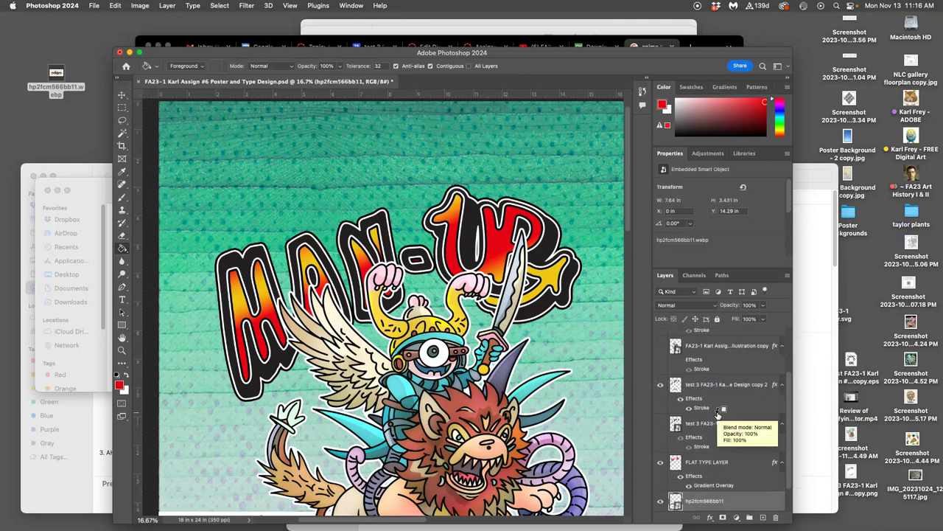
pyautogui.hotkey('alt', ']')
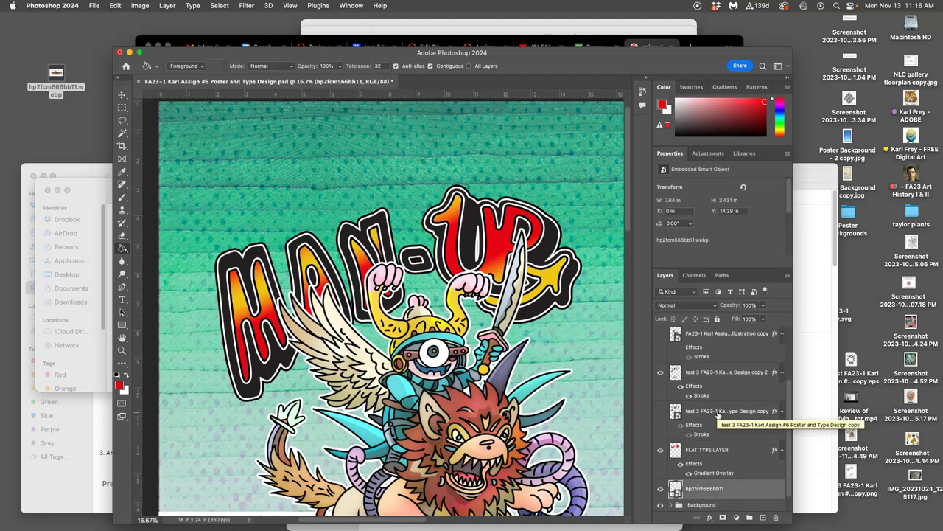
pyautogui.hotkey('alt', ']')
pyautogui.hotkey('alt', ']')
pyautogui.hotkey('alt', ']')
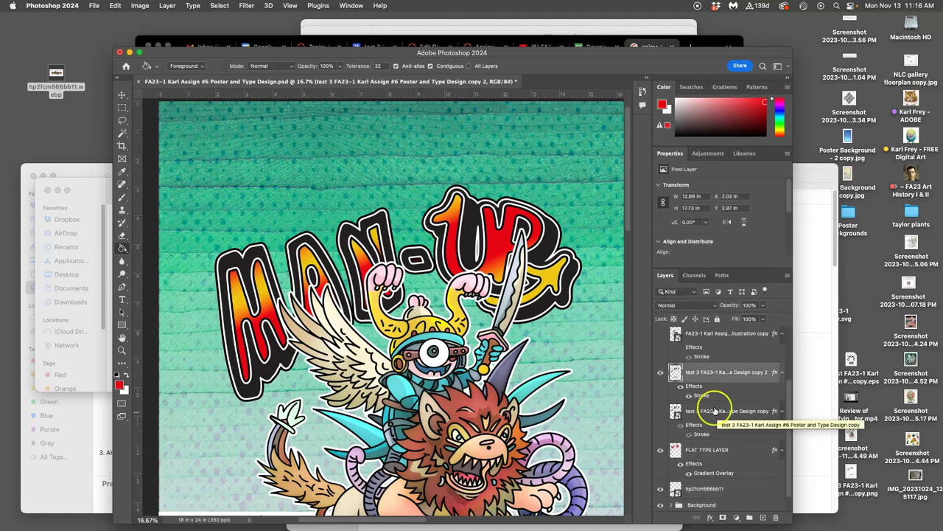
pyautogui.click(709, 385)
pyautogui.click(661, 374)
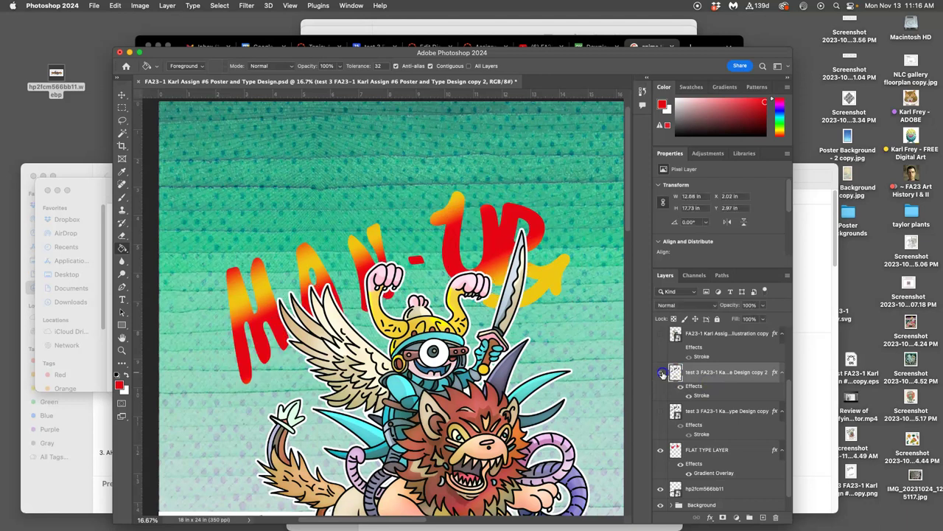
pyautogui.click(661, 374)
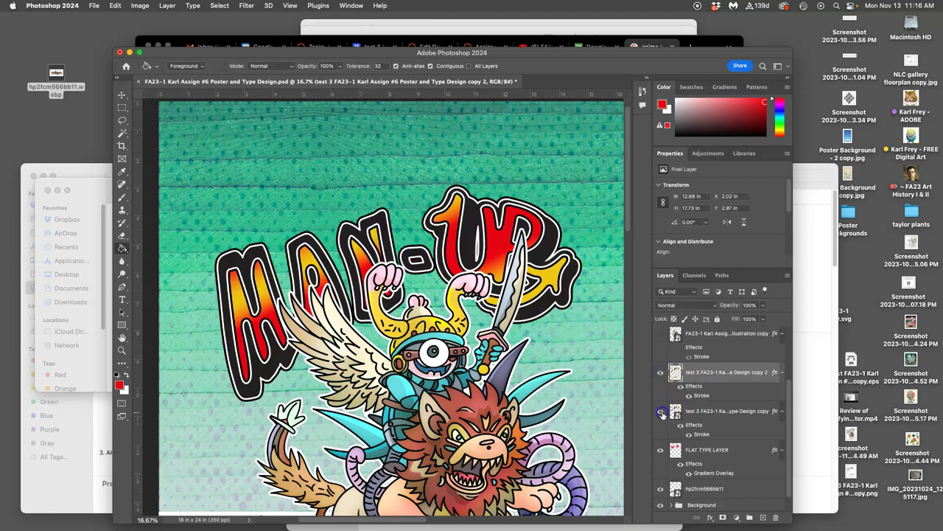
pyautogui.click(700, 390)
pyautogui.press('super+bracketleft')
pyautogui.press('super+bracketleft')
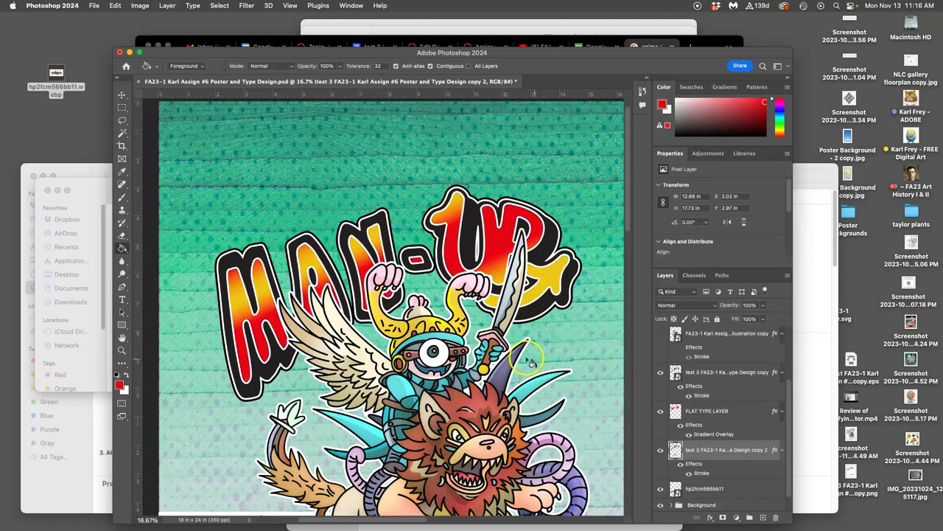
pyautogui.click(523, 357)
pyautogui.hscroll(-3, 524, 356)
pyautogui.scroll(-5, 523, 357)
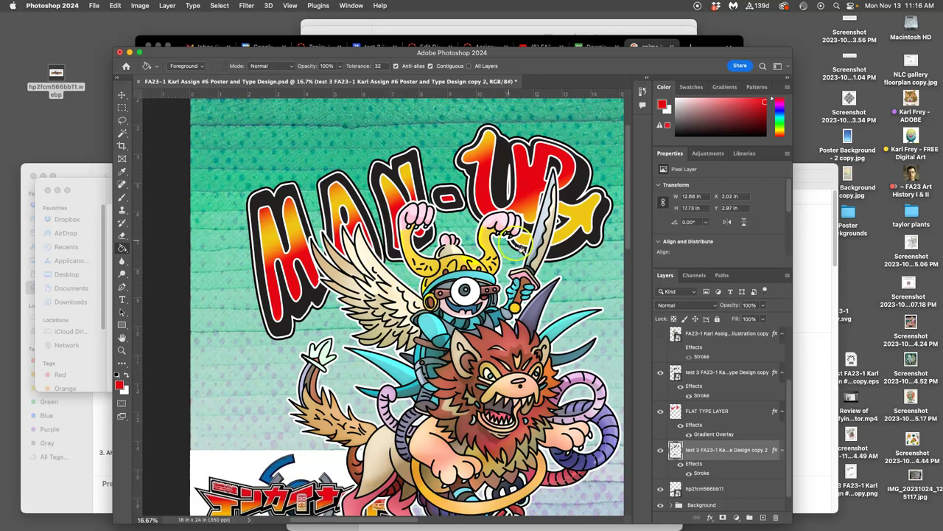
pyautogui.scroll(-8, 483, 274)
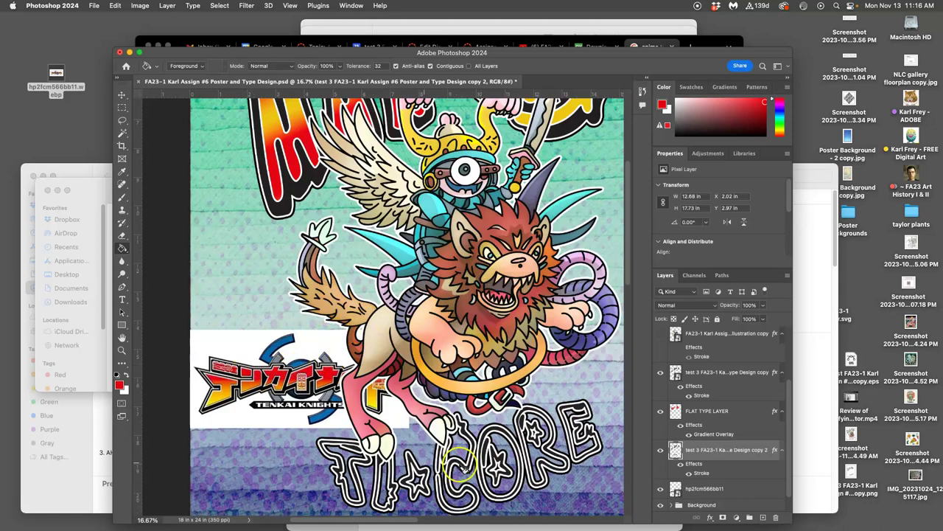
pyautogui.press('super+minus')
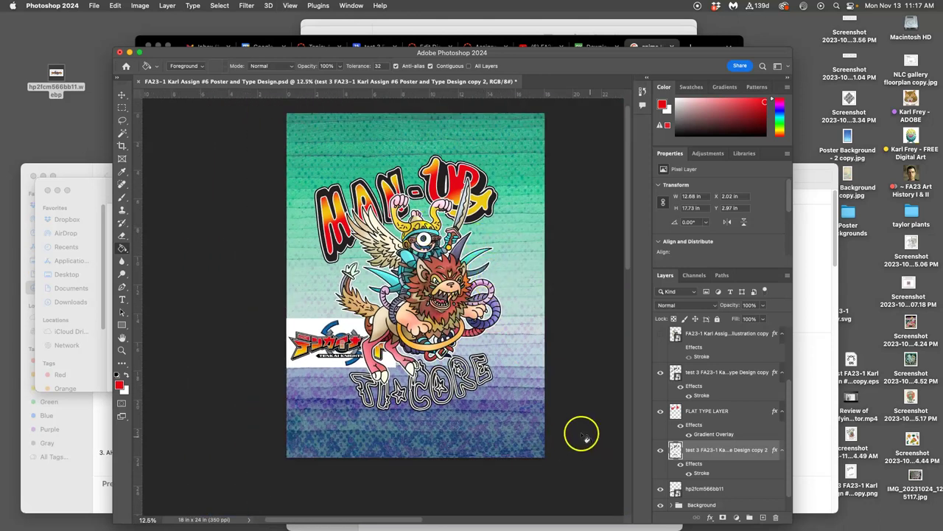
# Duplicate FLAT TYPE LAYER, then target the outlined type layer with the Magic Wand.
pyautogui.scroll(-1, 716, 448)
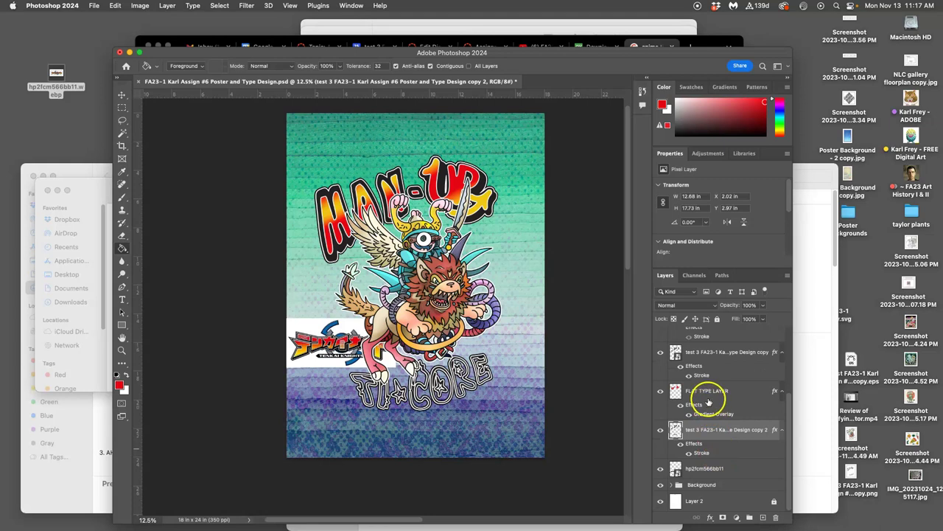
pyautogui.click(706, 393)
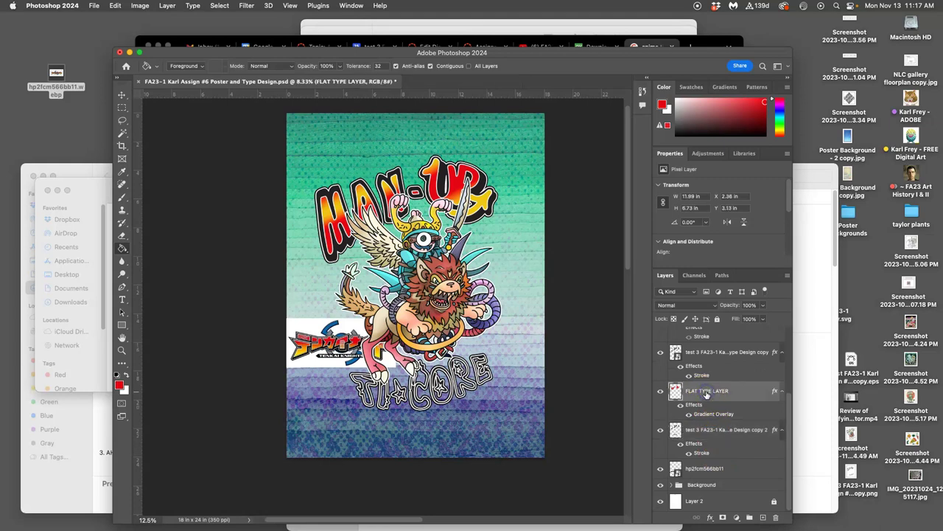
pyautogui.press('super+j')
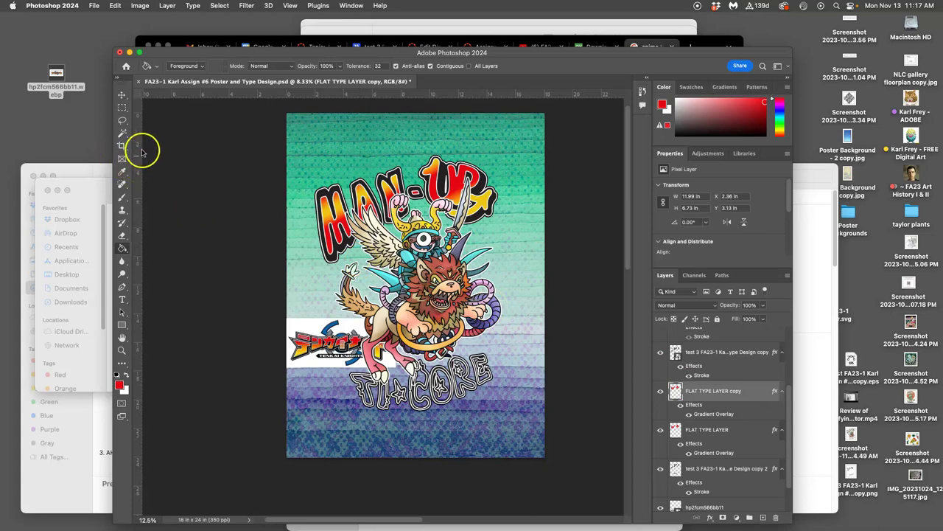
pyautogui.click(123, 134)
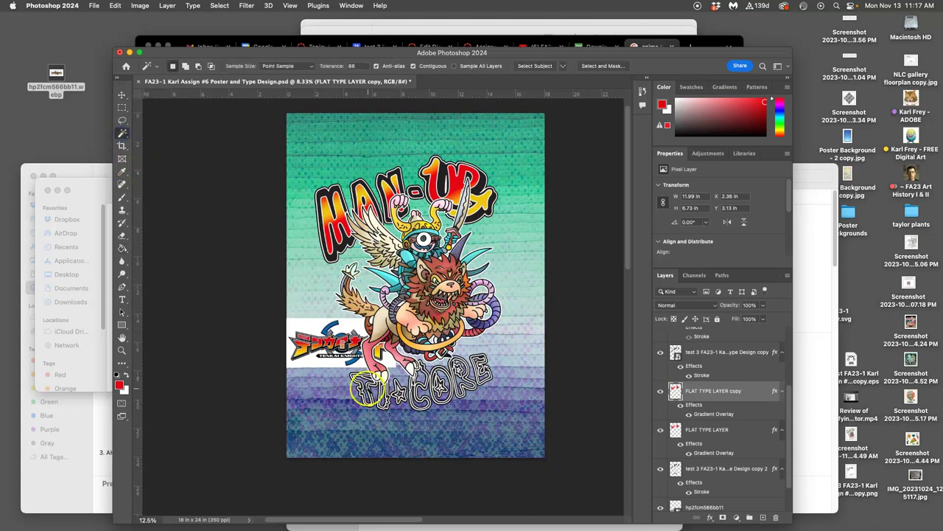
pyautogui.scroll(5, 365, 389)
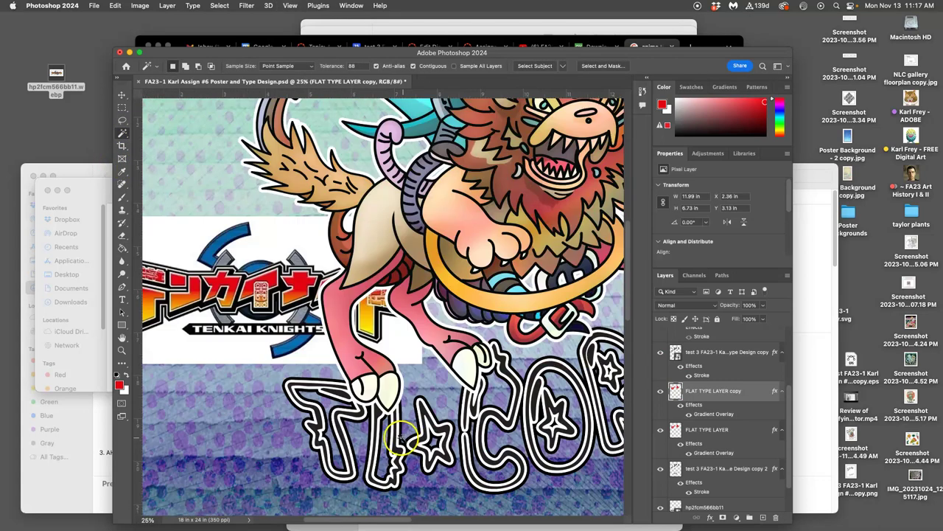
pyautogui.click(704, 357)
# Add the TI★CORE letter interiors, including the star, the O and the E, to the selection.
pyautogui.scroll(1, 702, 356)
pyautogui.scroll(3, 703, 356)
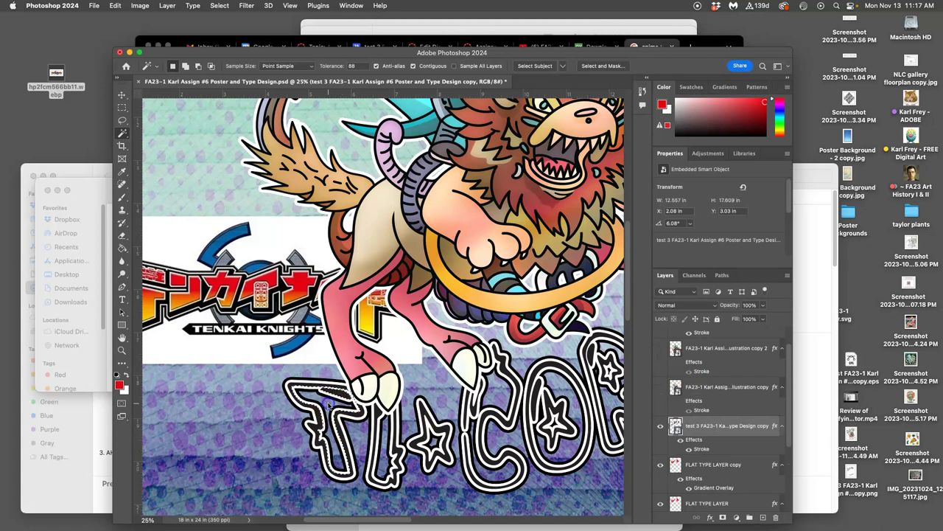
pyautogui.keyDown('shift'); pyautogui.click(395, 435); pyautogui.keyUp('shift')
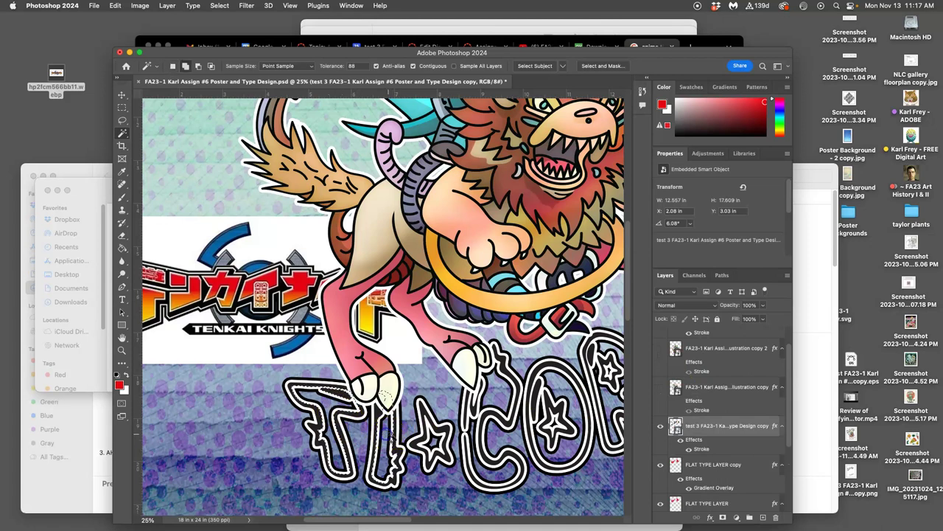
pyautogui.keyDown('shift'); pyautogui.click(435, 442); pyautogui.keyUp('shift')
pyautogui.keyDown('shift'); pyautogui.click(476, 432); pyautogui.keyUp('shift')
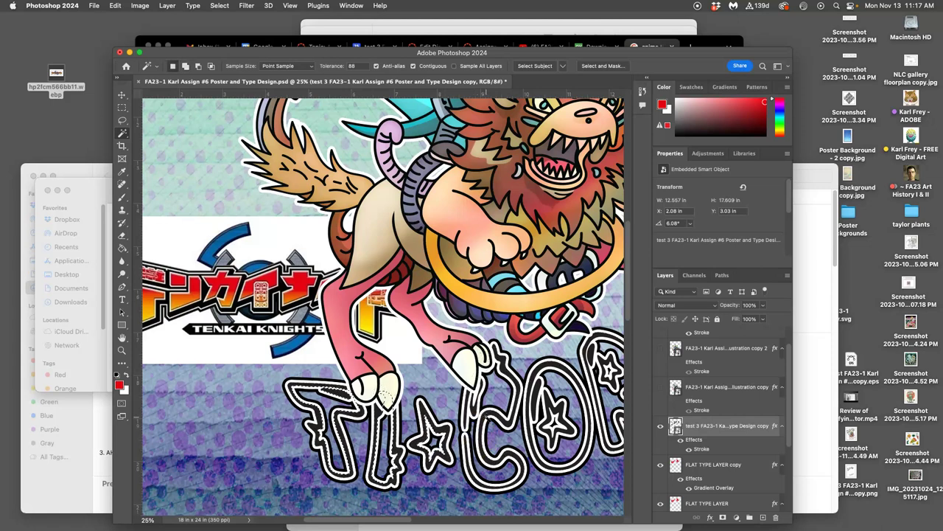
pyautogui.keyDown('shift'); pyautogui.click(553, 425); pyautogui.keyUp('shift')
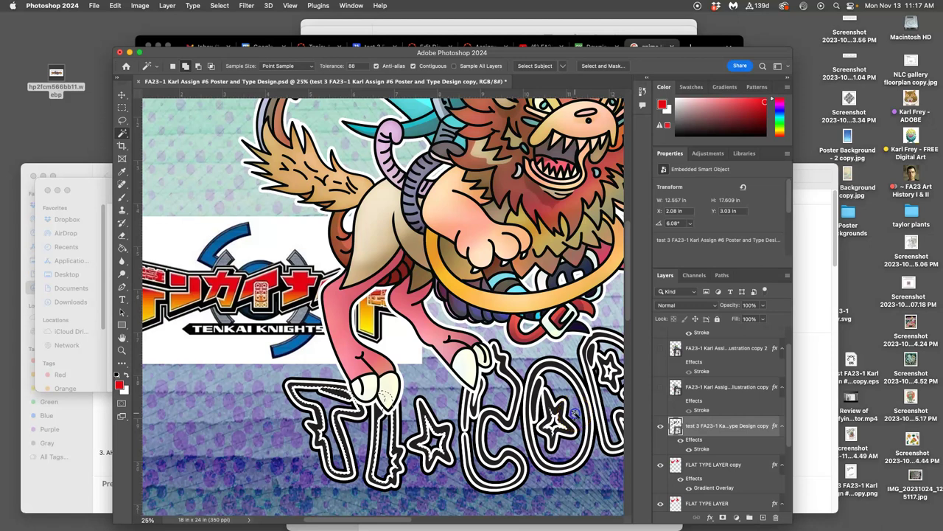
pyautogui.hscroll(2, 569, 417)
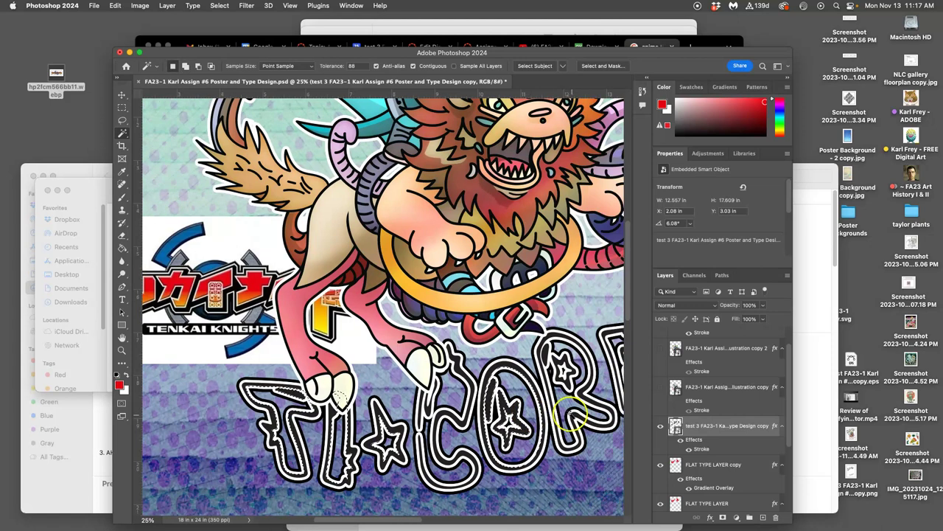
pyautogui.keyDown('shift'); pyautogui.click(564, 368); pyautogui.keyUp('shift')
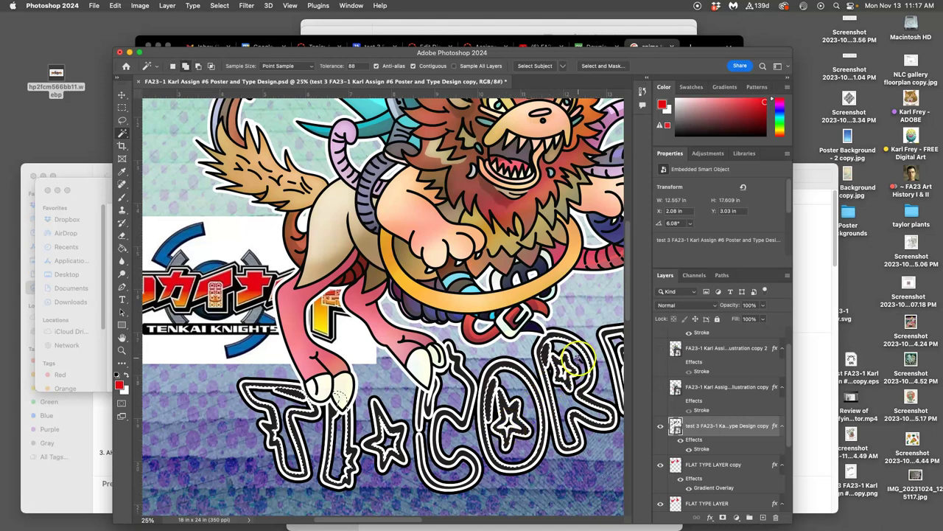
pyautogui.hscroll(4, 567, 358)
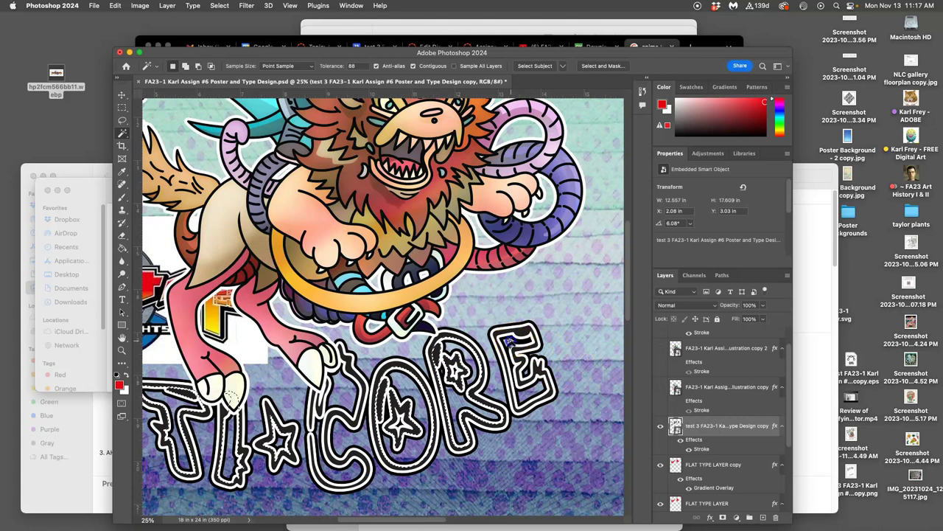
pyautogui.keyDown('shift'); pyautogui.click(510, 341); pyautogui.keyUp('shift')
pyautogui.hscroll(-4, 510, 439)
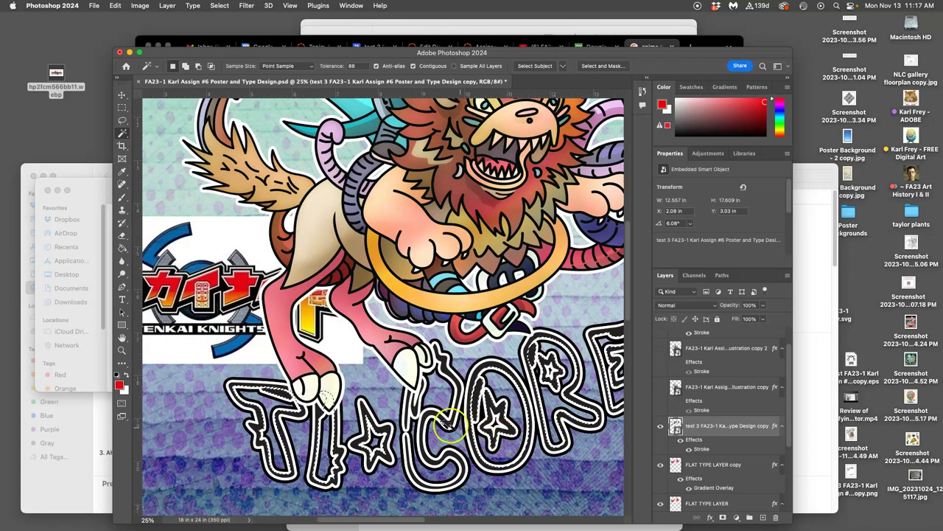
# Paint-bucket the selected TI★CORE letters and the O interior yellow on FLAT TYPE LAYER copy, without rasterizing.
pyautogui.click(121, 246)
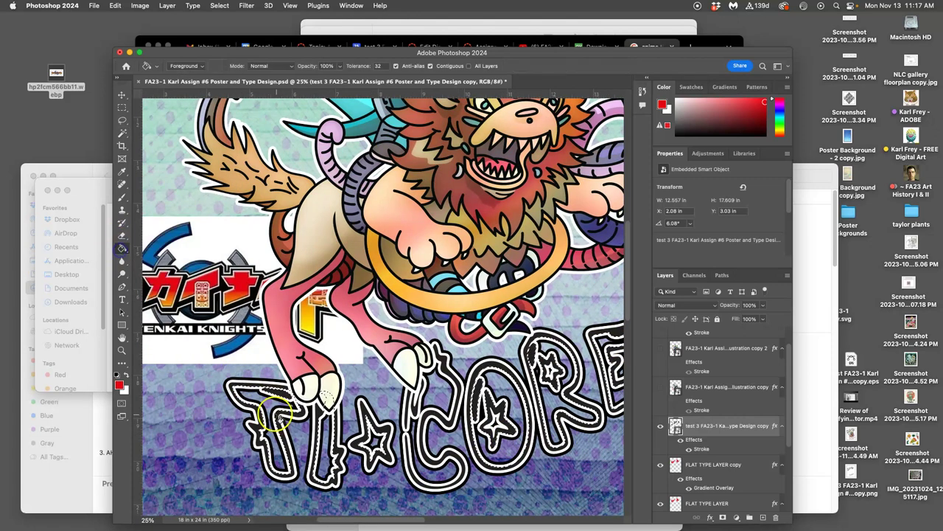
pyautogui.click(269, 411)
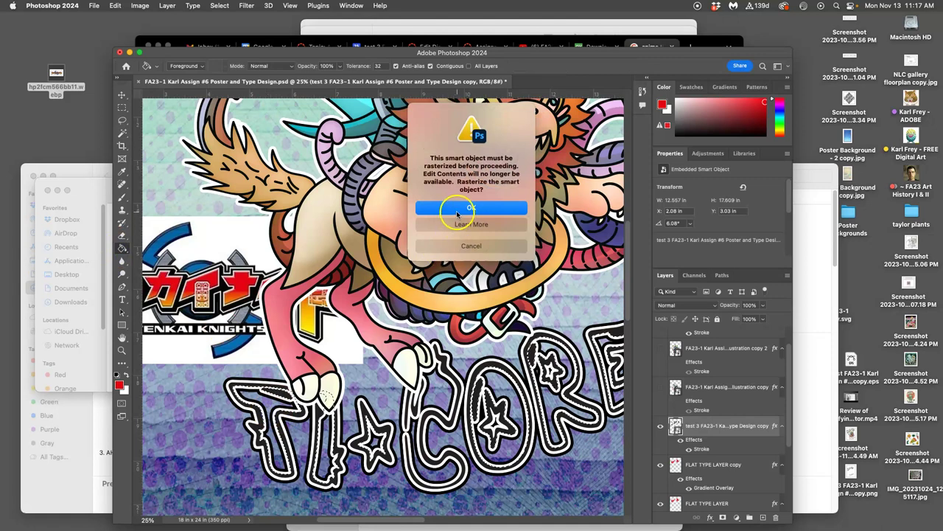
pyautogui.click(458, 245)
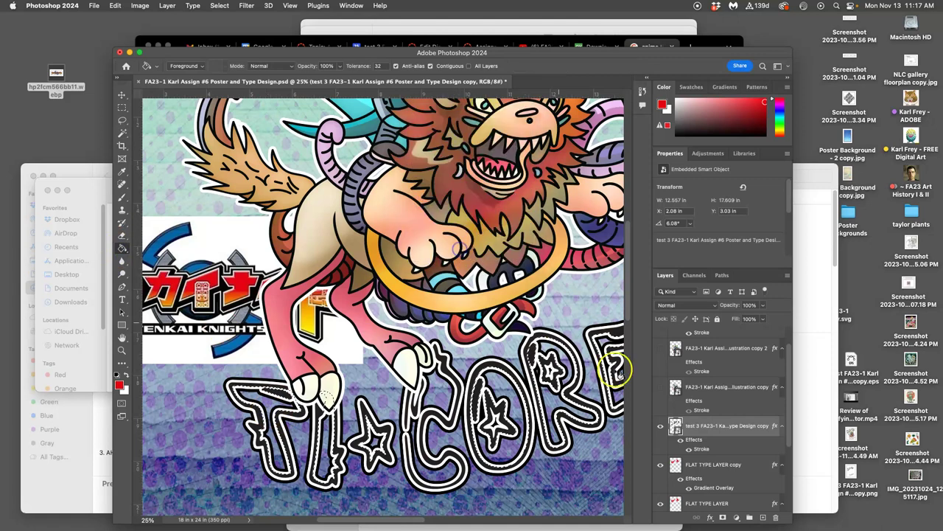
pyautogui.click(712, 465)
pyautogui.click(269, 411)
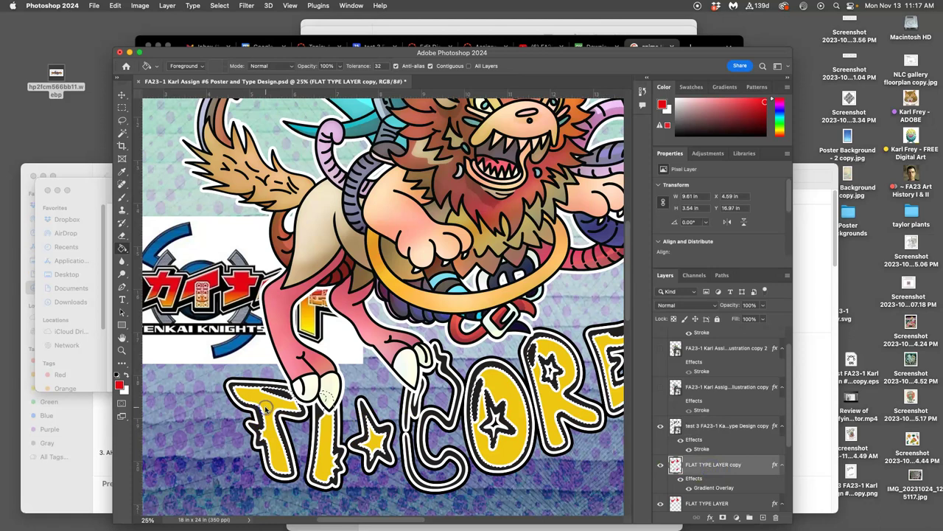
pyautogui.click(480, 404)
pyautogui.hscroll(2, 481, 404)
pyautogui.press('cmd+minus')
pyautogui.press('cmd+minus')
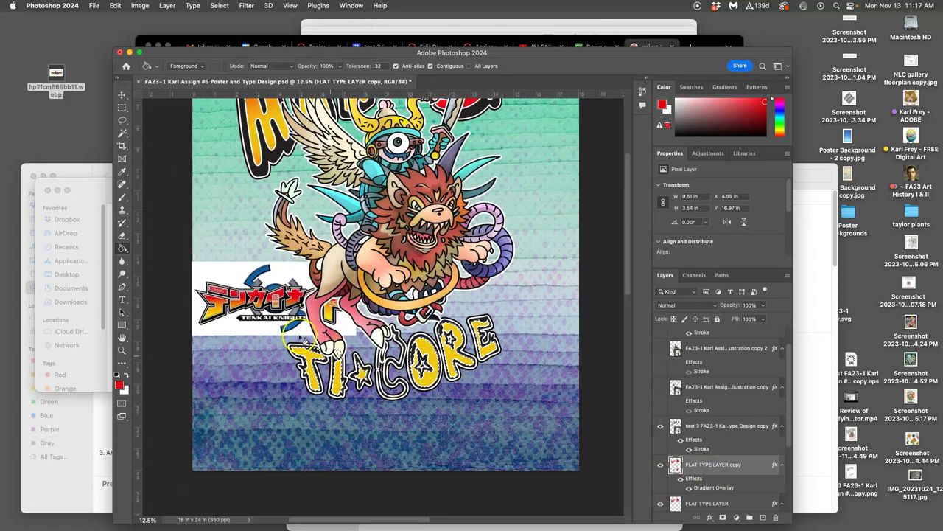
# Duplicate the outlined type layer and rasterize the copy.
pyautogui.click(122, 120)
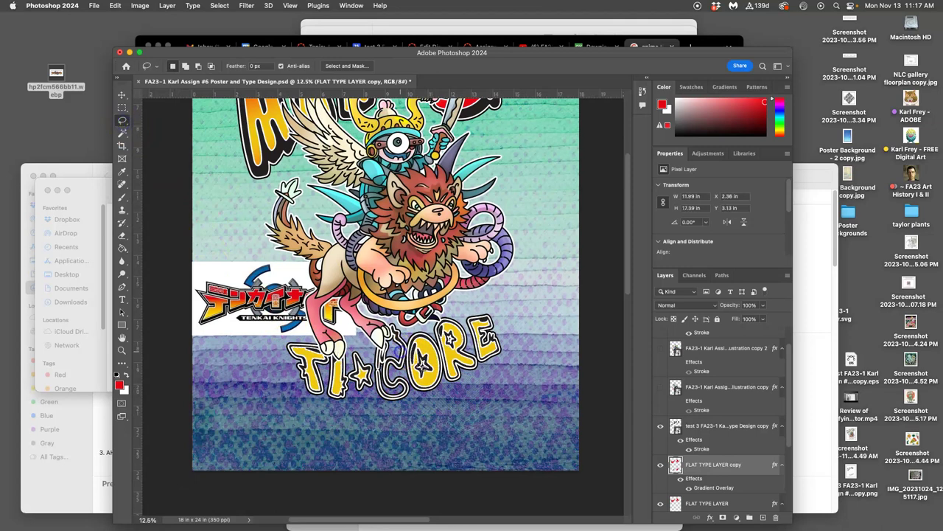
pyautogui.click(708, 435)
pyautogui.click(704, 432)
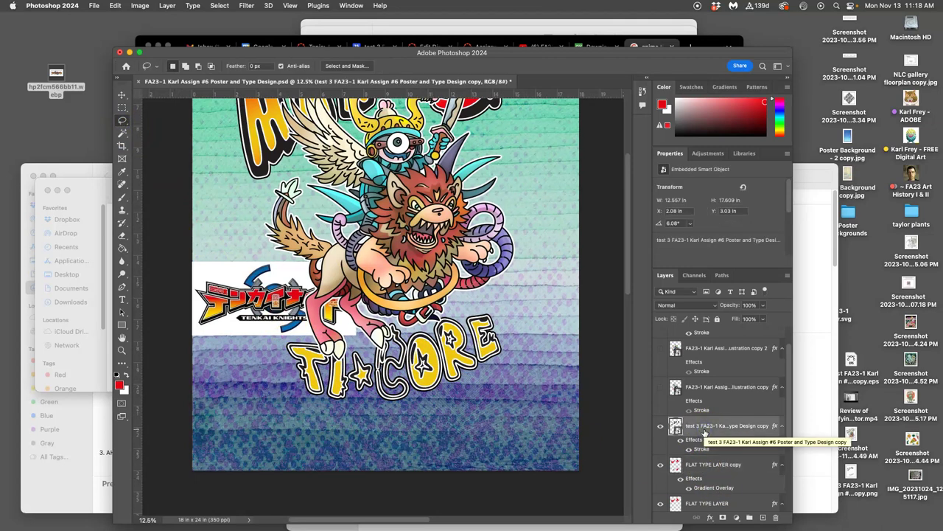
pyautogui.press('super+j')
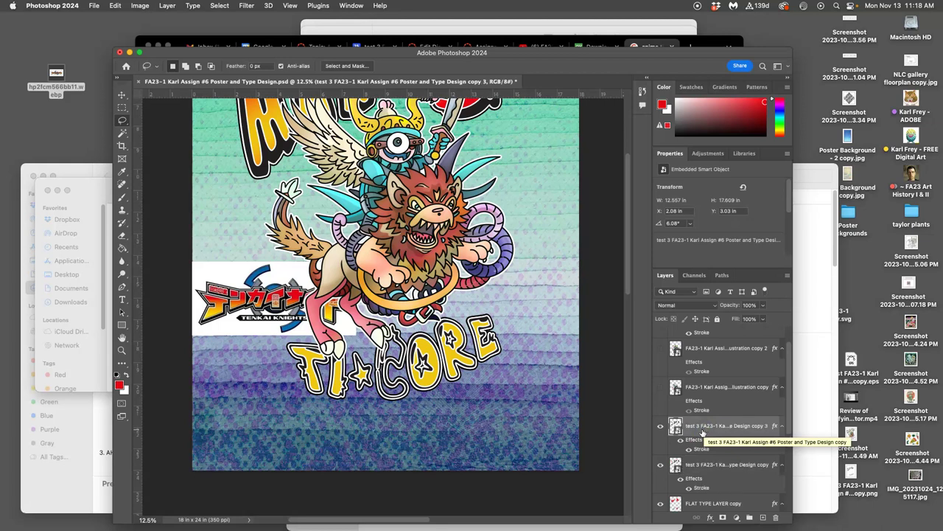
pyautogui.rightClick(690, 432)
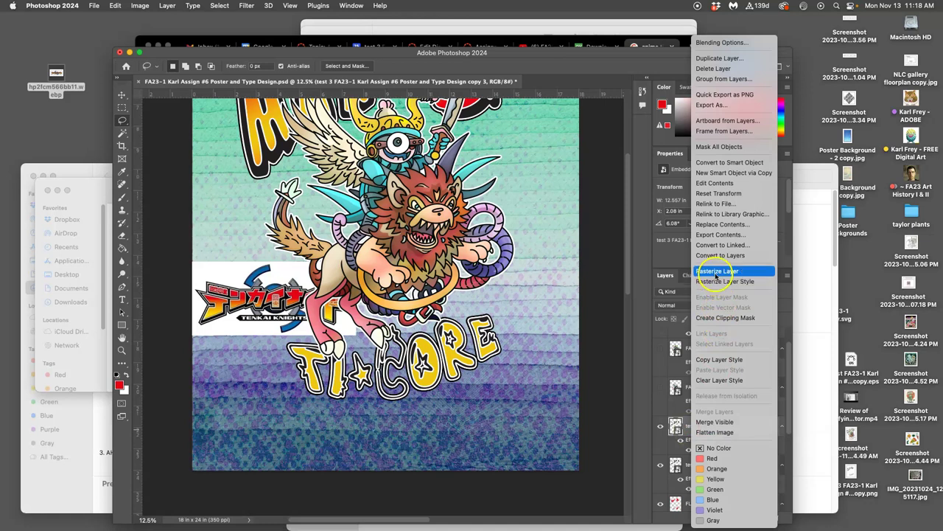
pyautogui.click(667, 409)
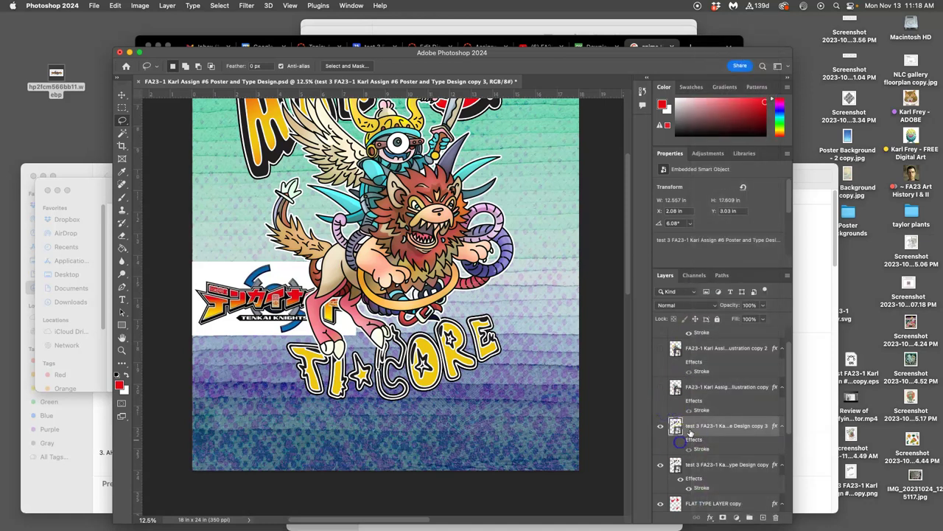
pyautogui.rightClick(677, 441)
pyautogui.click(711, 271)
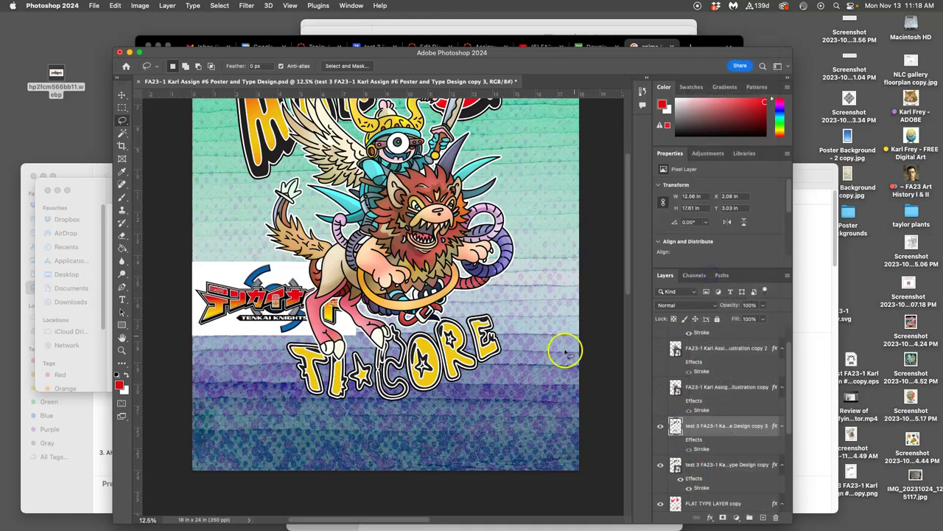
# Zoom in on TI★CORE and test a colour selection of the black outlines against the original layer.
pyautogui.press('super+equal')
pyautogui.press('super+equal')
pyautogui.press('super+equal')
pyautogui.scroll(3, 361, 457)
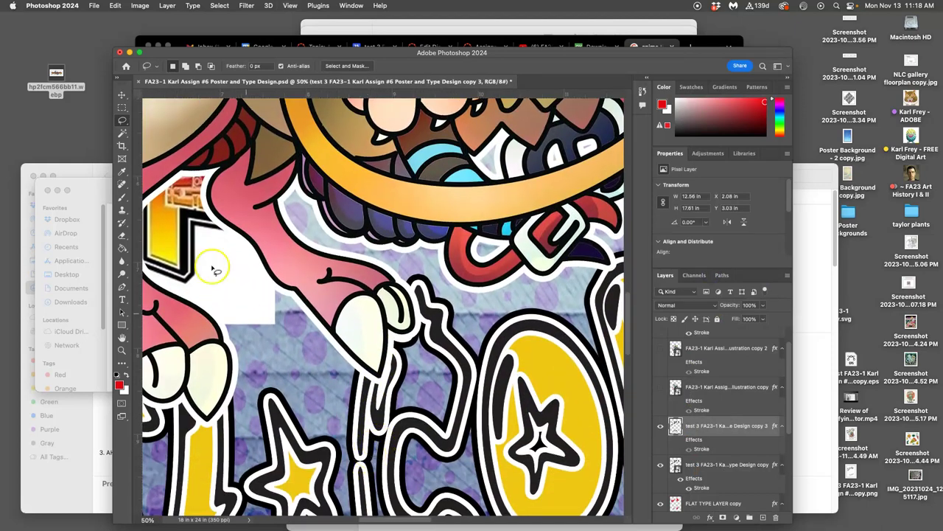
pyautogui.click(122, 133)
pyautogui.click(430, 376)
pyautogui.press('super+d')
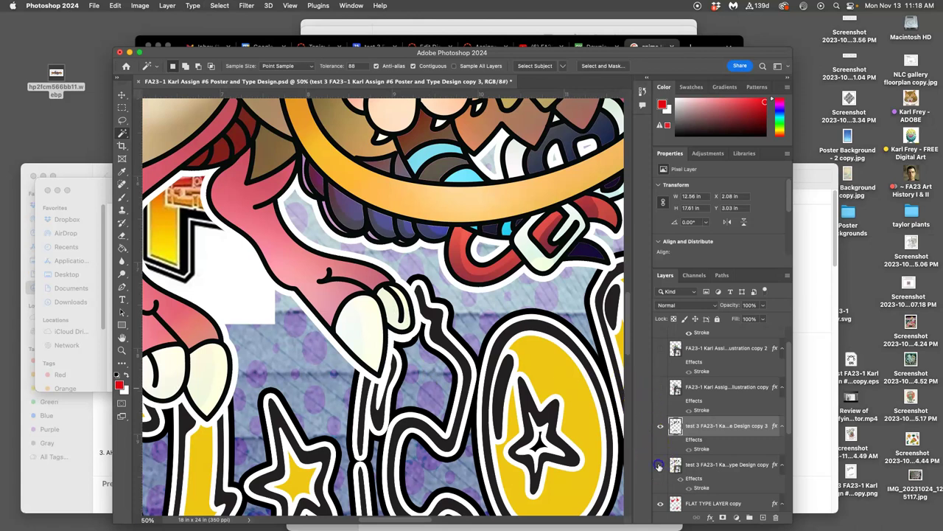
pyautogui.click(660, 466)
pyautogui.click(659, 465)
pyautogui.scroll(-2, 667, 468)
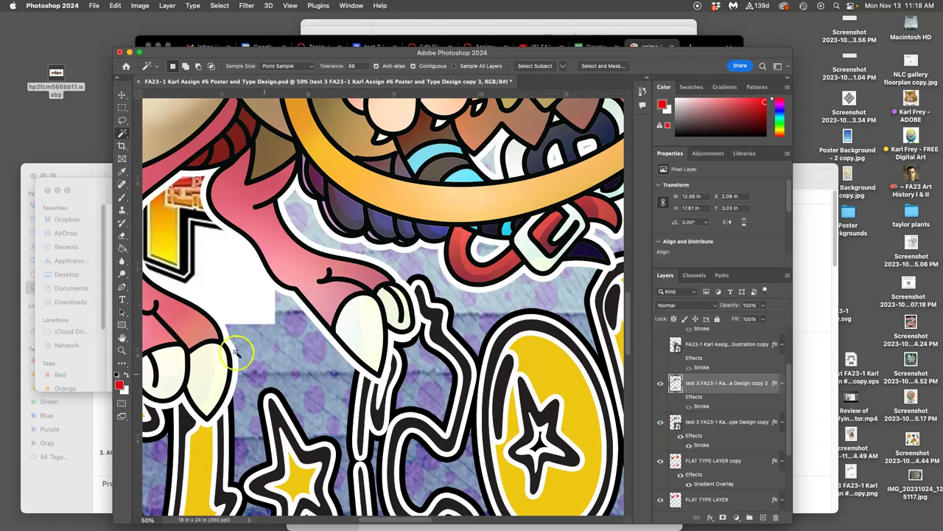
# Set the Brush to a 14 px hard round tip at 100% hardness with black paint.
pyautogui.click(122, 120)
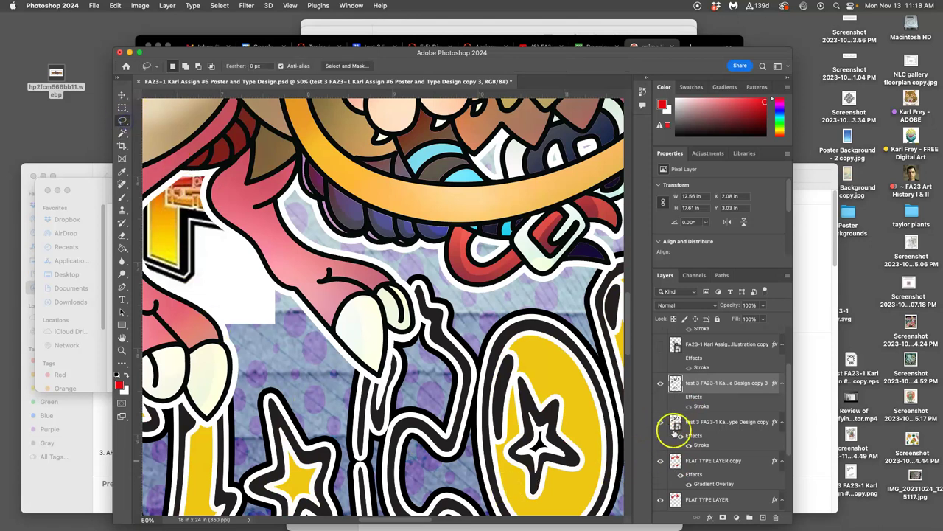
pyautogui.click(123, 197)
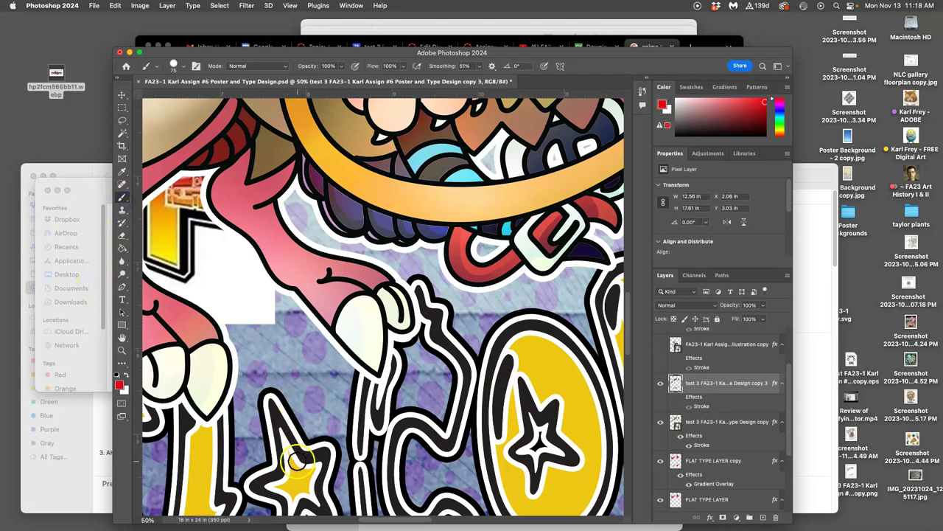
pyautogui.click(175, 66)
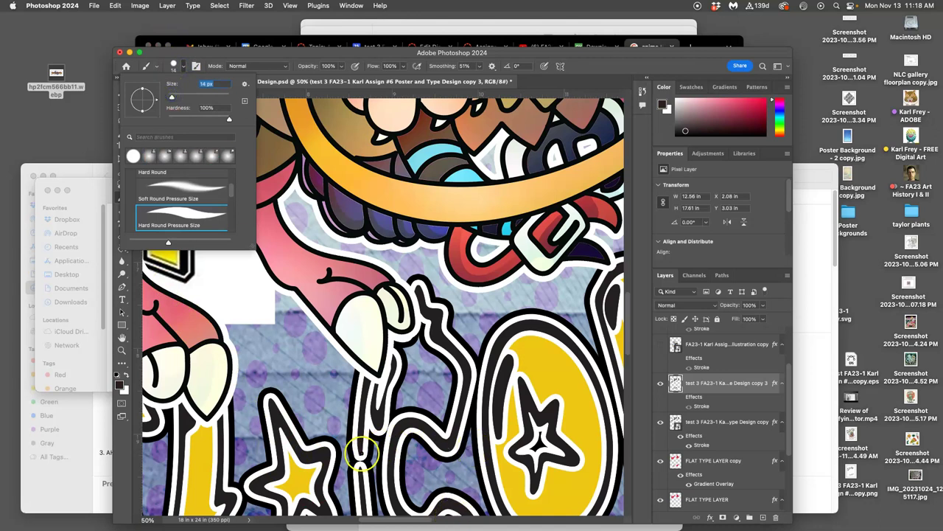
pyautogui.click(360, 451)
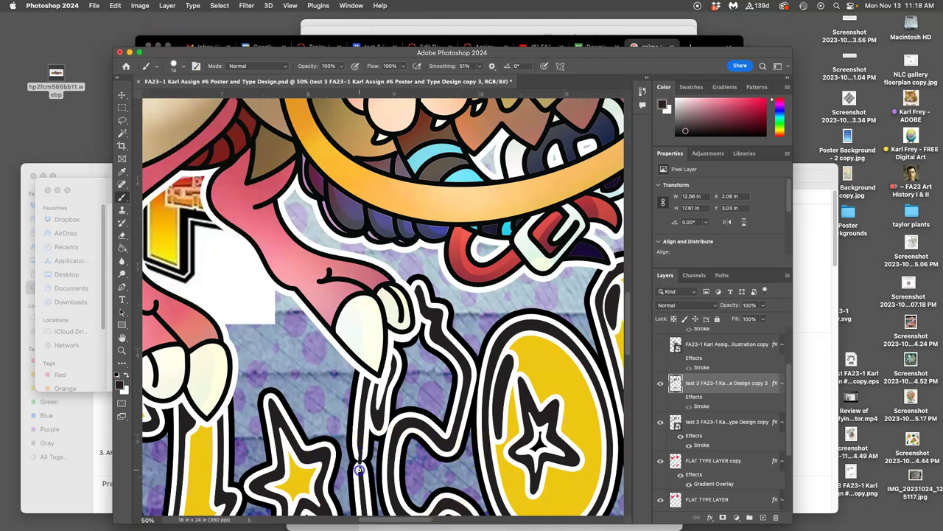
pyautogui.scroll(-5, 399, 490)
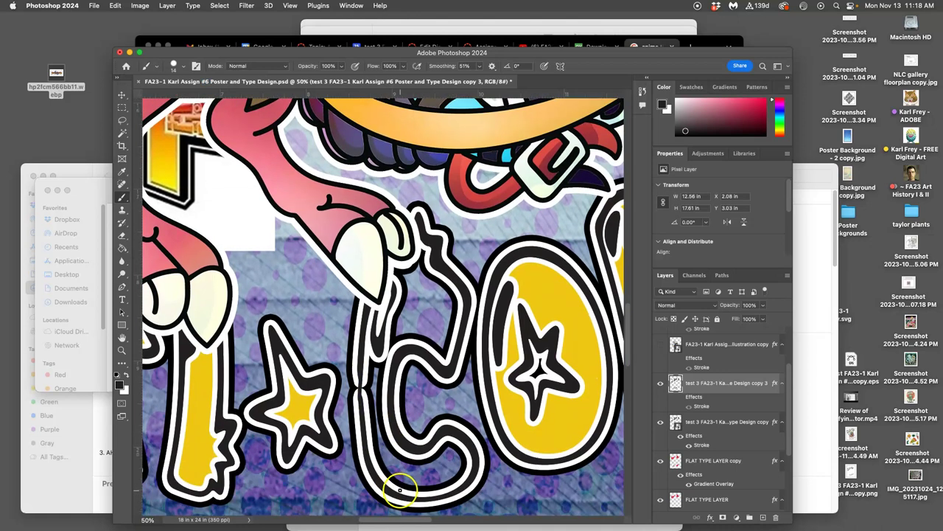
# Hide the illustration copy 3 monster layer and return to the Magic Wand for the C's interior.
pyautogui.click(122, 132)
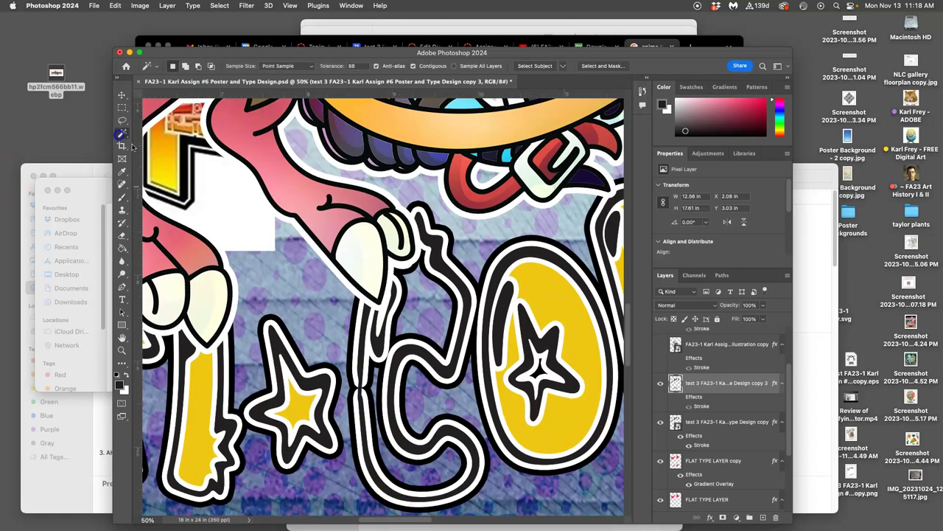
pyautogui.click(413, 313)
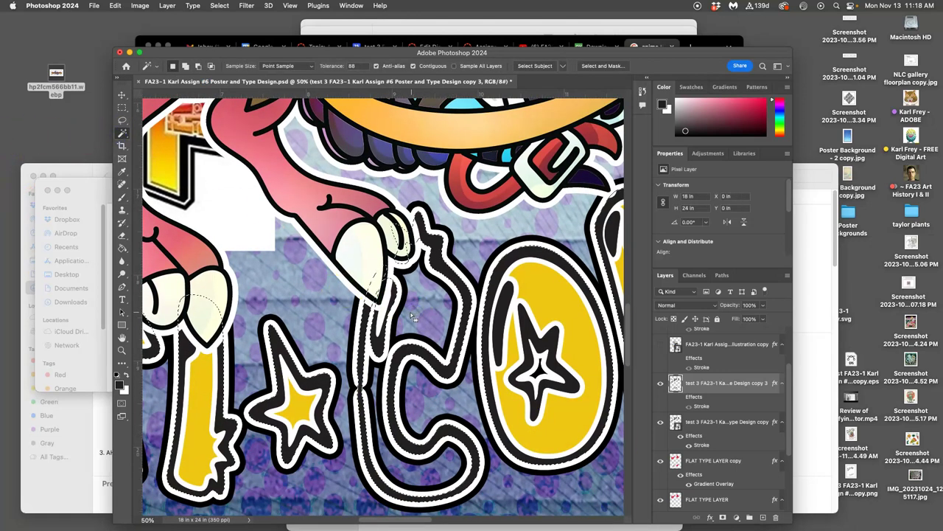
pyautogui.click(383, 125)
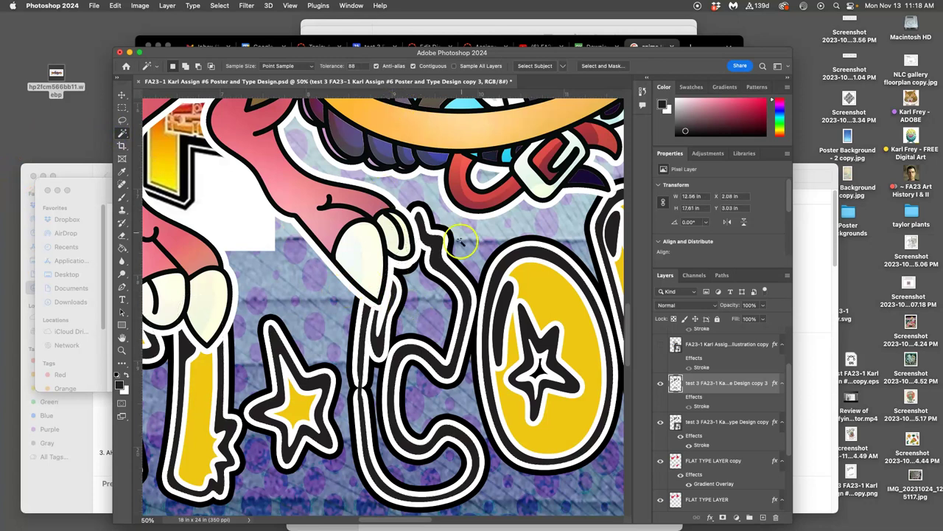
pyautogui.scroll(2, 676, 376)
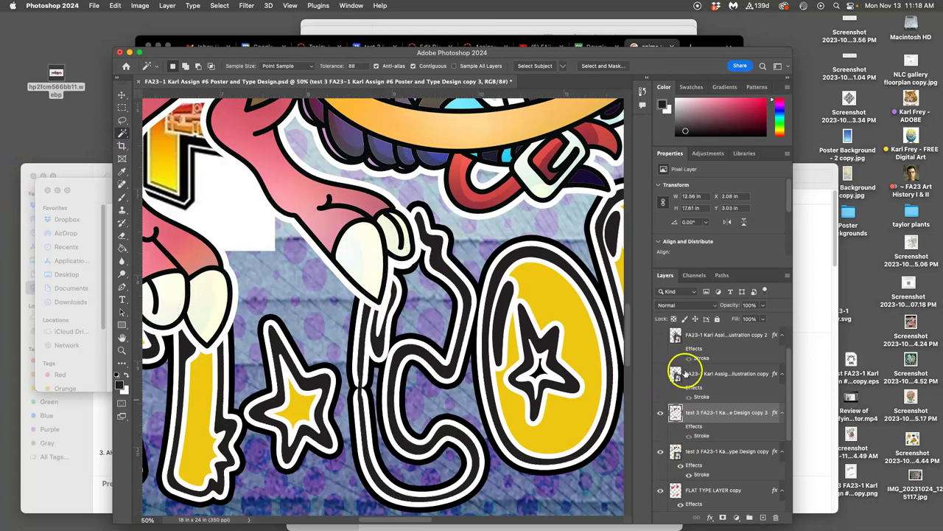
pyautogui.scroll(2, 676, 372)
pyautogui.click(661, 338)
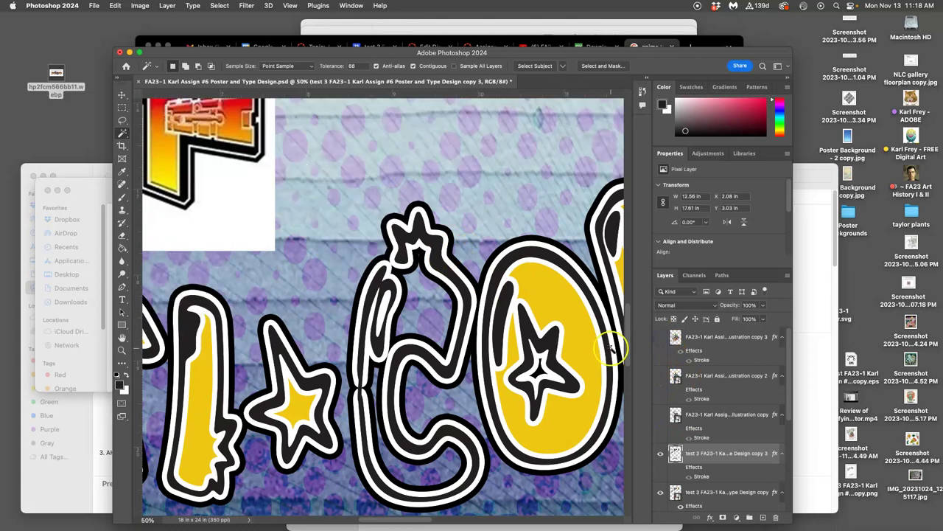
pyautogui.click(122, 197)
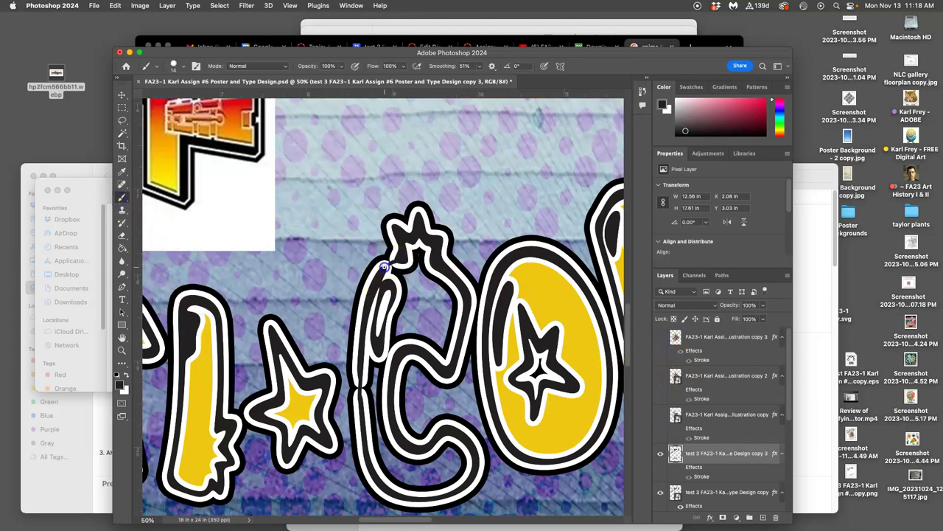
pyautogui.click(122, 133)
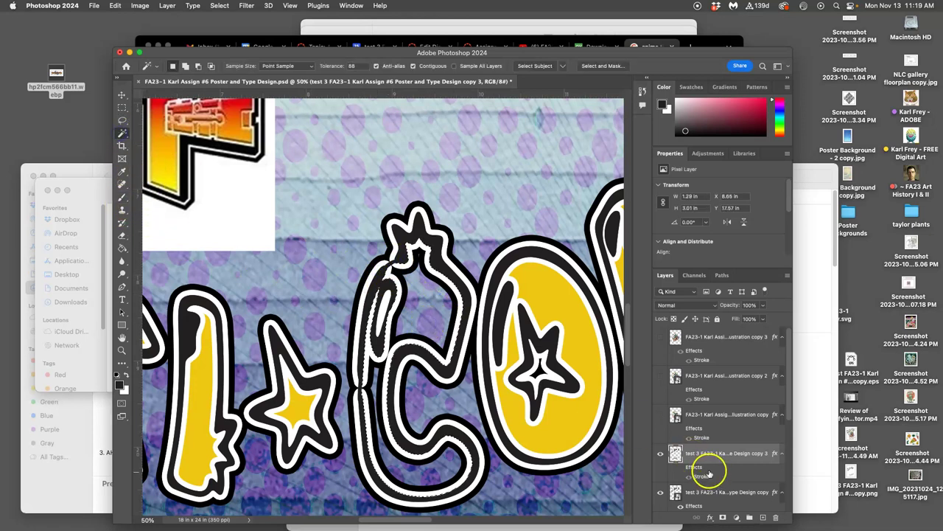
pyautogui.scroll(-2, 706, 483)
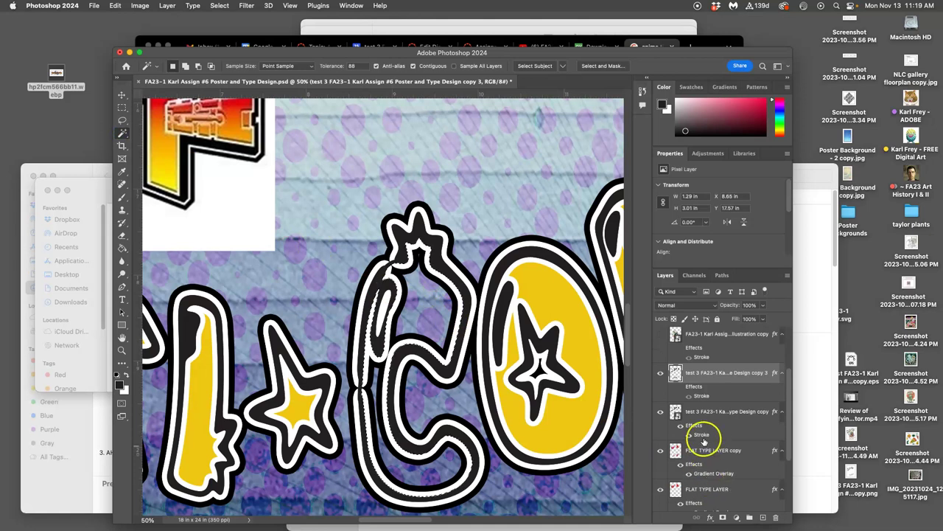
# Paint Bucket the C's interior on FLAT TYPE LAYER copy with yellow sampled from the other letters.
pyautogui.click(704, 455)
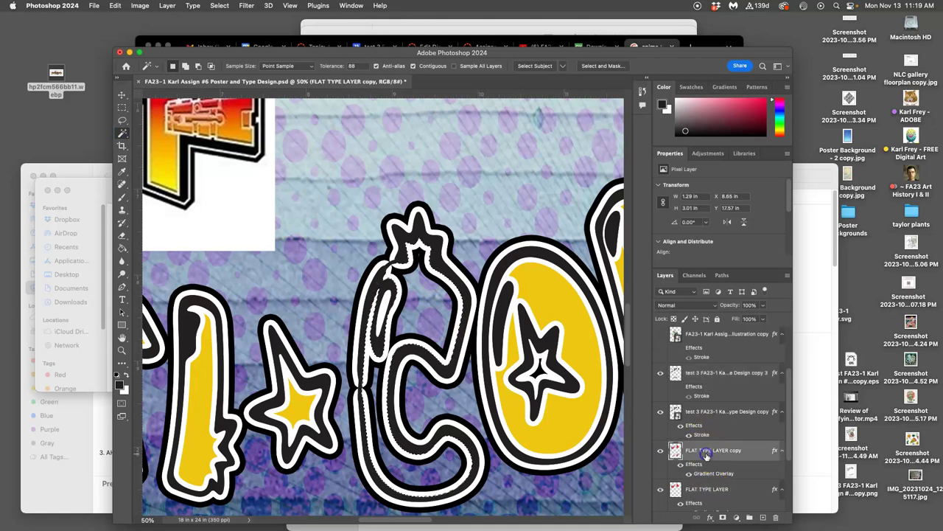
pyautogui.click(122, 249)
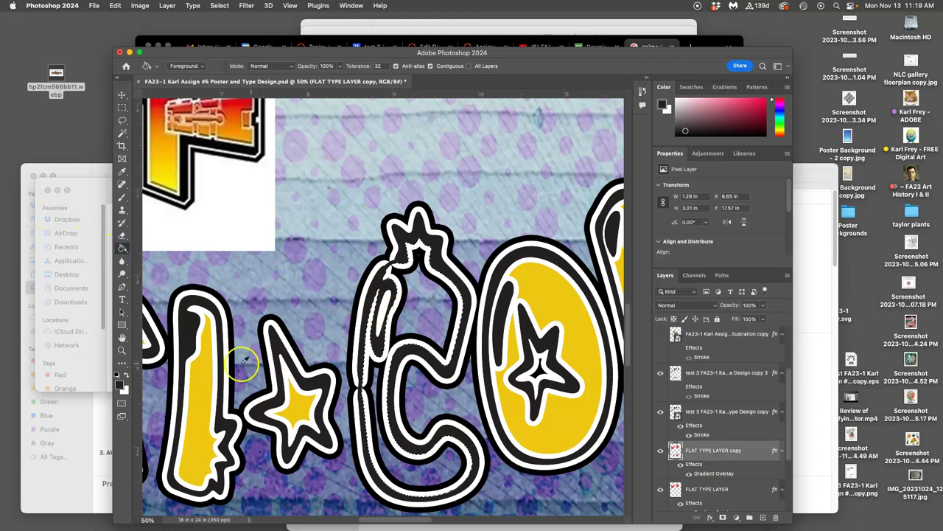
pyautogui.keyDown('alt'); pyautogui.click(207, 367); pyautogui.keyUp('alt')
pyautogui.click(415, 328)
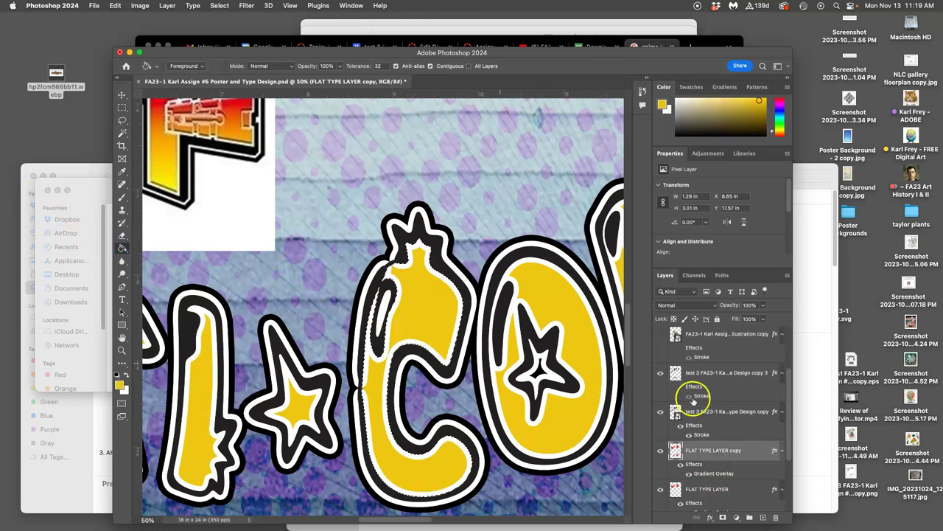
pyautogui.click(680, 464)
pyautogui.click(681, 465)
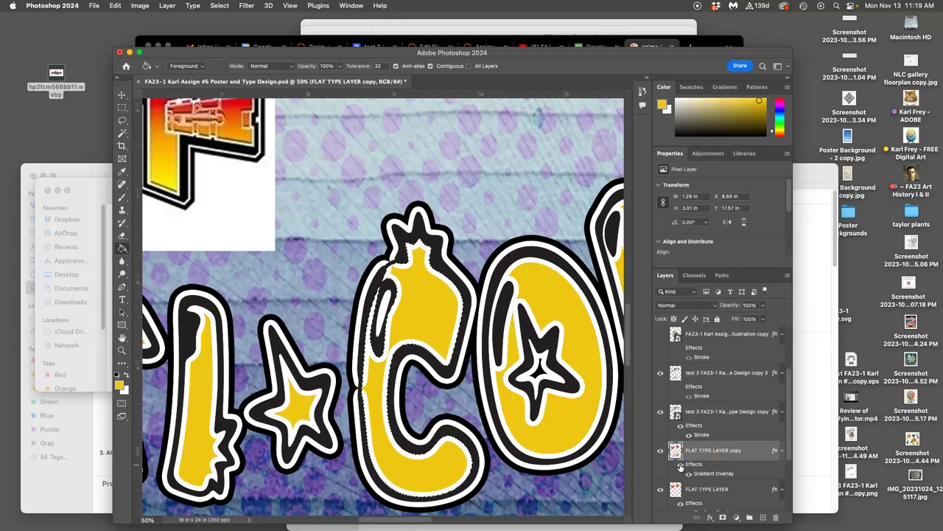
pyautogui.press('super+minus')
pyautogui.press('super+minus')
pyautogui.press('super+minus')
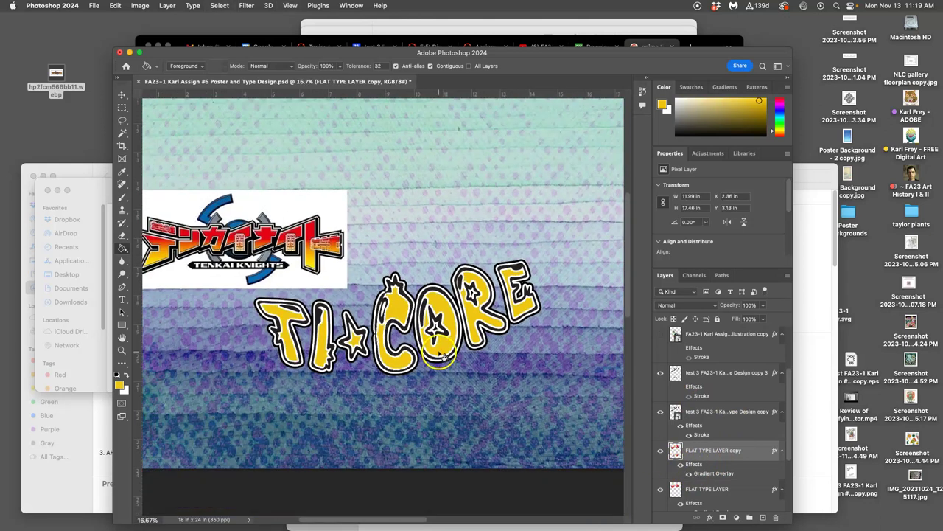
# Delete the test 3 Design copy 3 layer and show the lion illustration on the full poster.
pyautogui.click(700, 374)
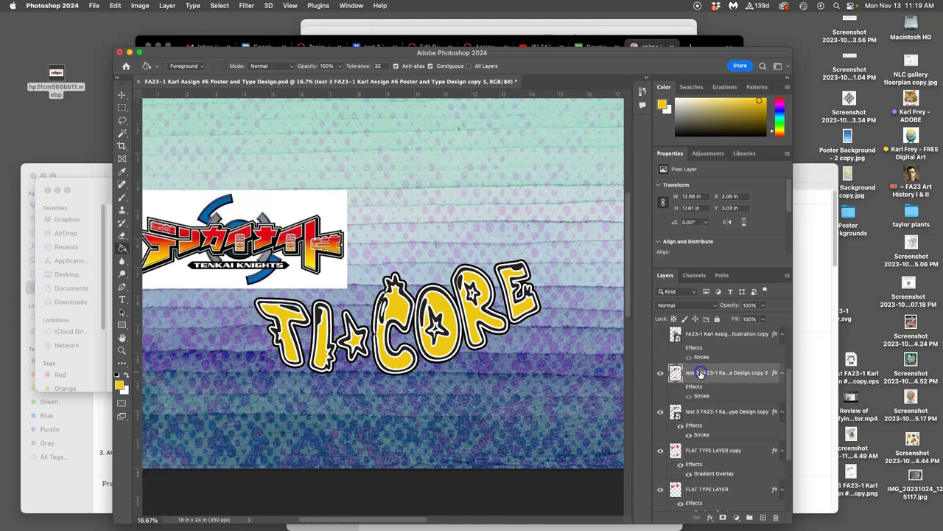
pyautogui.press('Delete')
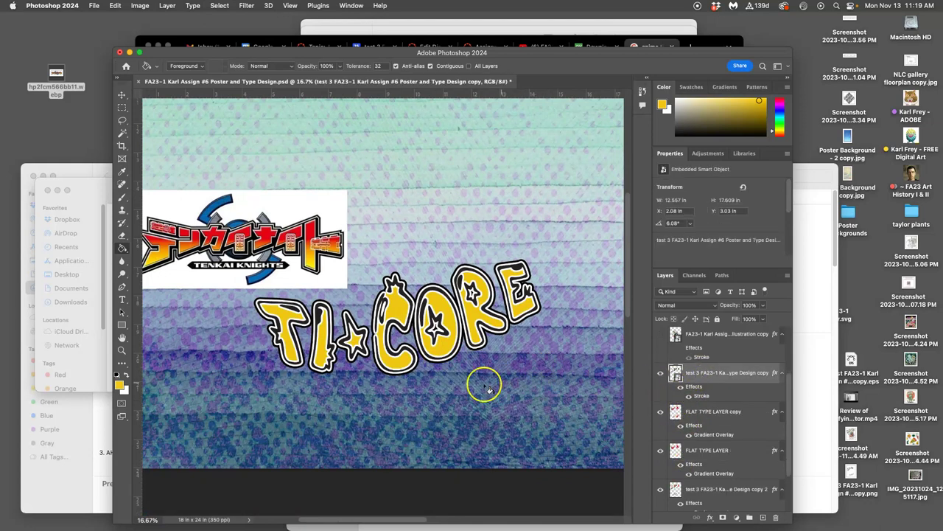
pyautogui.scroll(2, 669, 379)
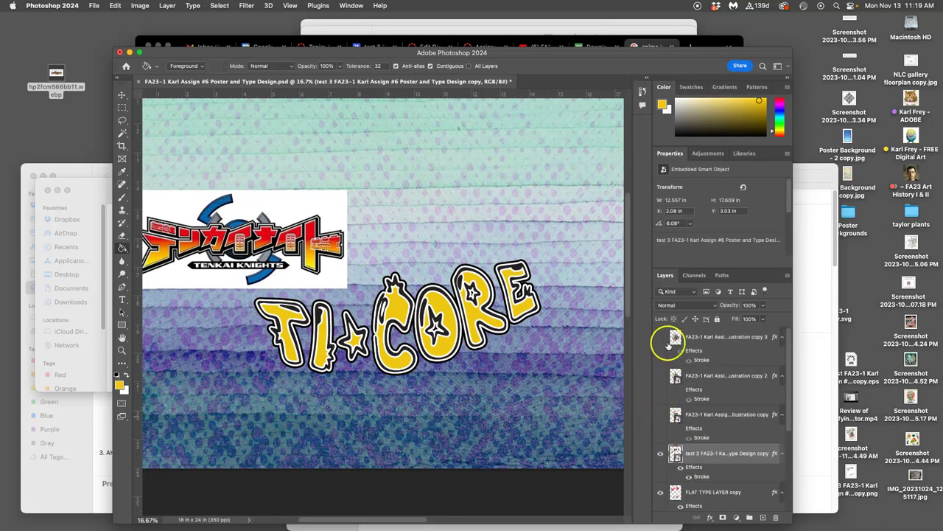
pyautogui.click(660, 416)
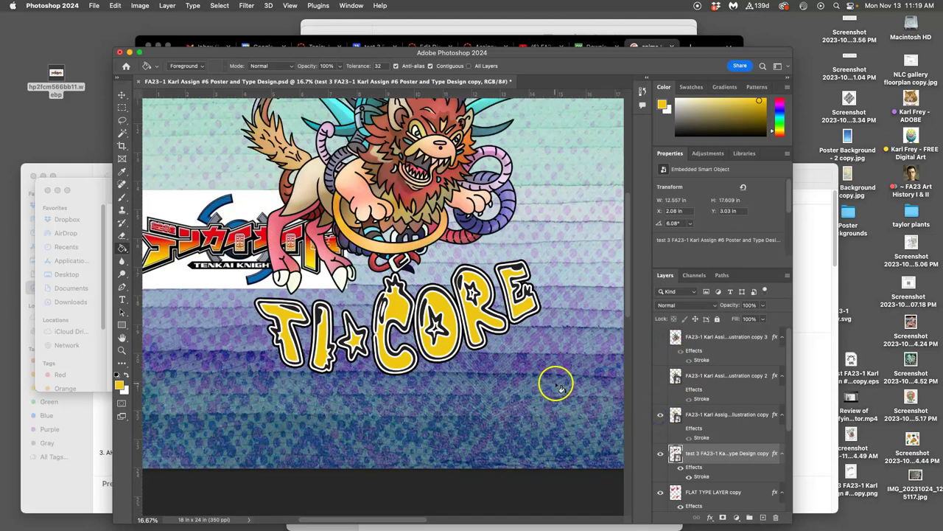
pyautogui.press('super+minus')
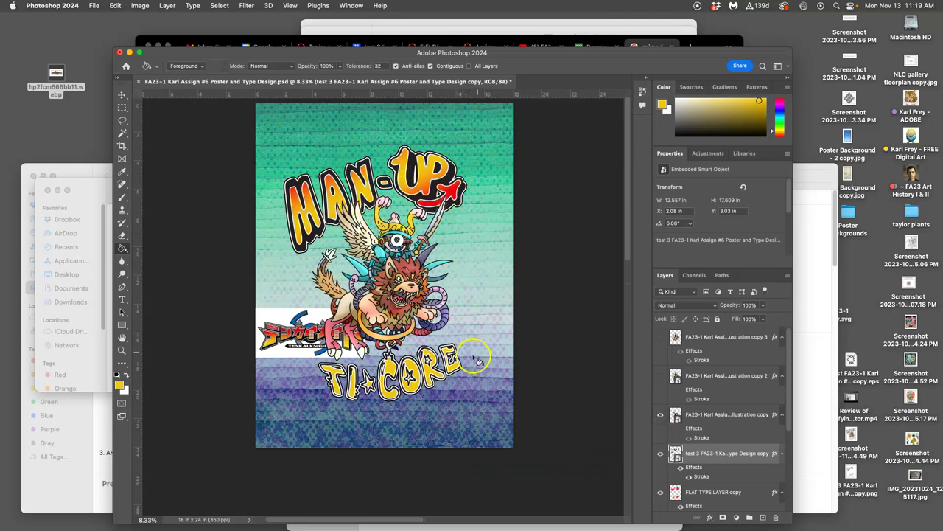
pyautogui.scroll(-1, 727, 427)
pyautogui.scroll(-3, 727, 428)
# Lasso the MAN-UP title area on the FLAT TYPE LAYER copy layer.
pyautogui.click(721, 427)
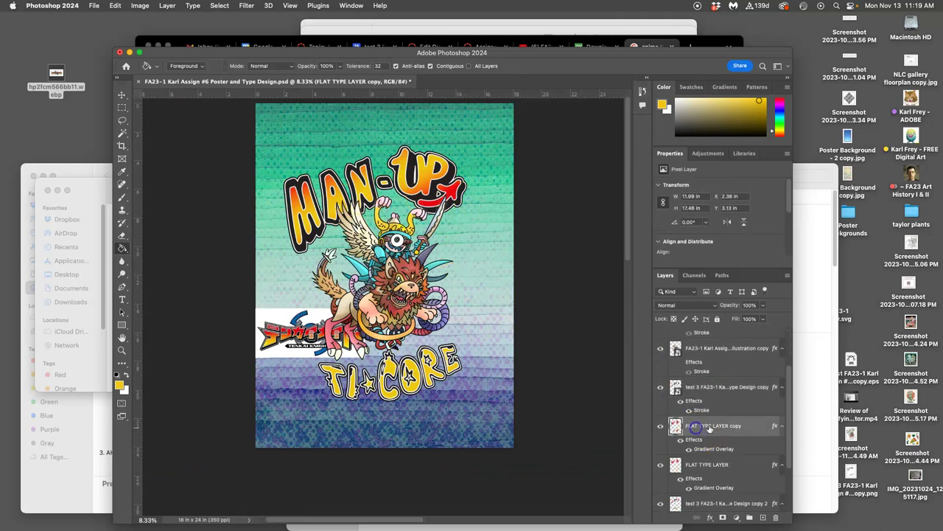
pyautogui.click(123, 122)
pyautogui.moveTo(420, 193)
pyautogui.mouseDown()
pyautogui.moveTo(472, 157)
pyautogui.moveTo(415, 137)
pyautogui.moveTo(239, 193)
pyautogui.moveTo(249, 269)
pyautogui.moveTo(452, 248)
pyautogui.moveTo(502, 153)
pyautogui.moveTo(499, 169)
pyautogui.moveTo(524, 223)
pyautogui.moveTo(496, 234)
pyautogui.mouseUp()
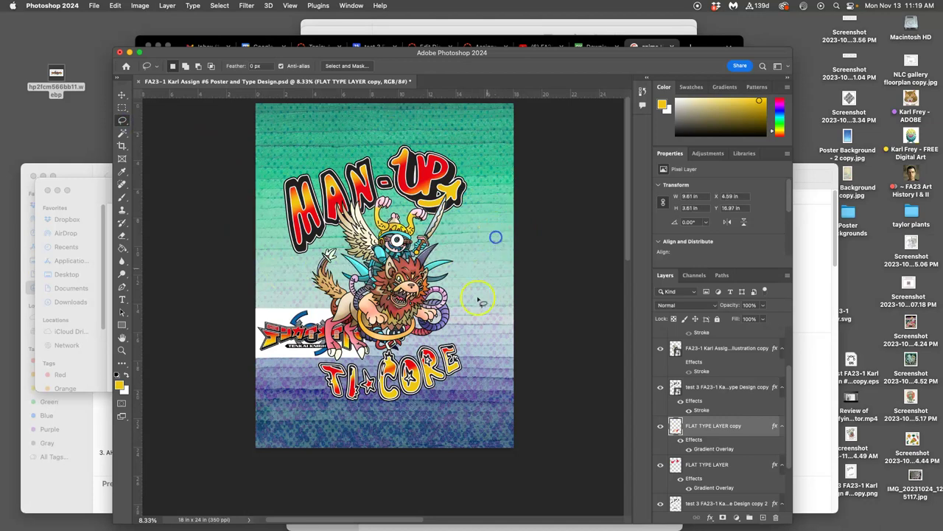
# Adjust the Gradient Overlay angle and switch its gradient to the Pink_11 preset from Pinks.
pyautogui.doubleClick(710, 449)
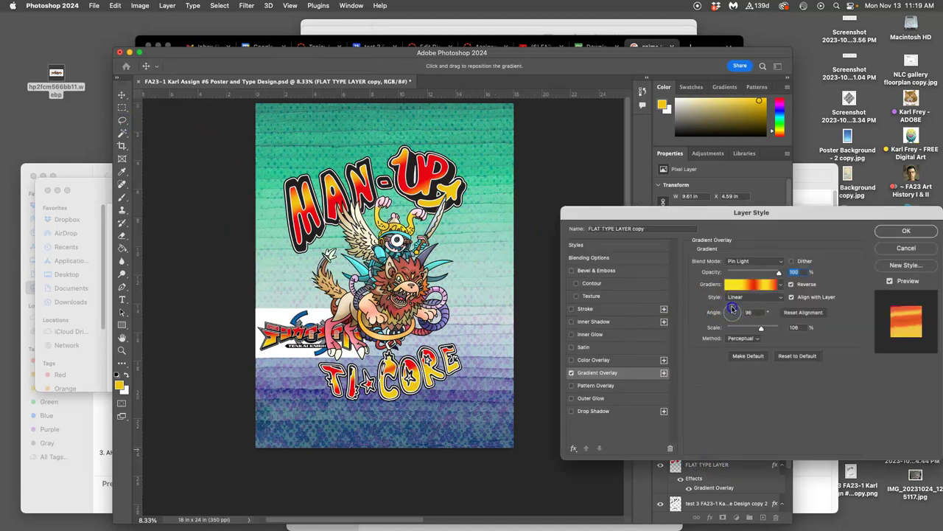
pyautogui.moveTo(733, 309); pyautogui.dragTo(799, 325)
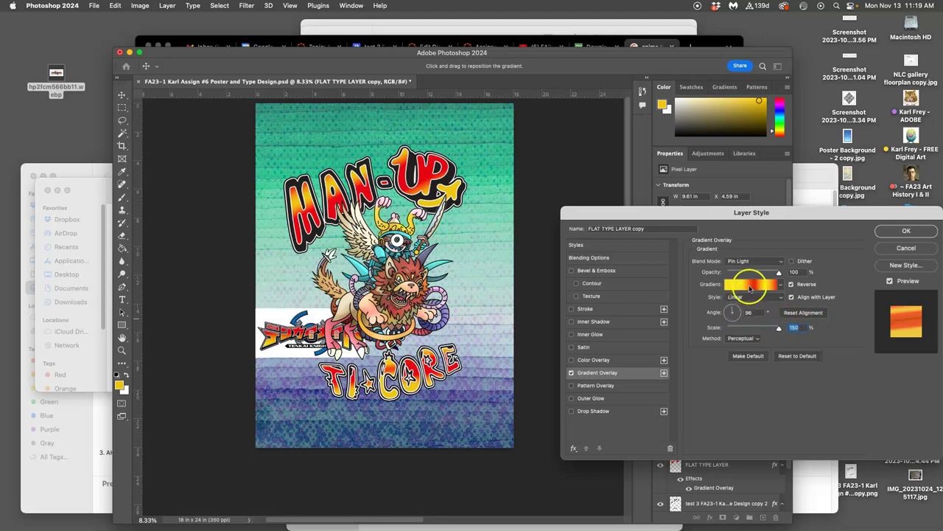
pyautogui.click(750, 289)
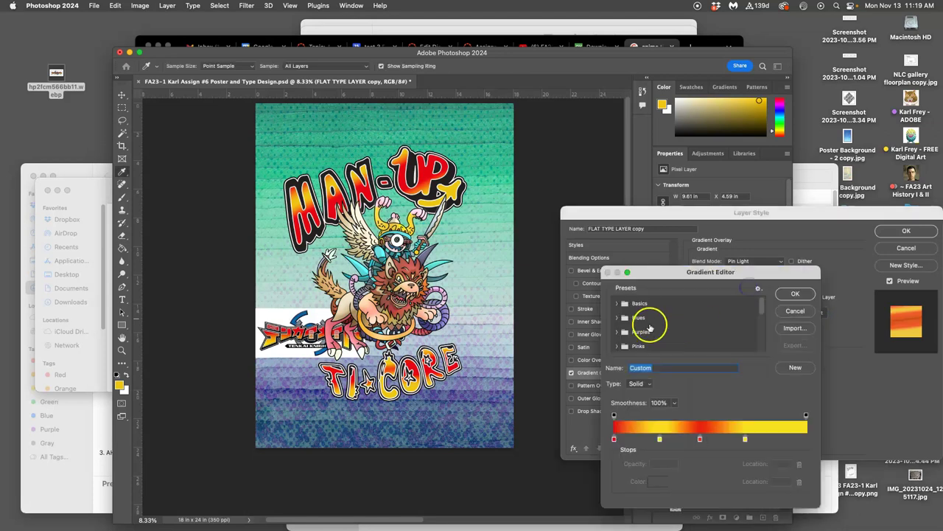
pyautogui.scroll(10, 641, 337)
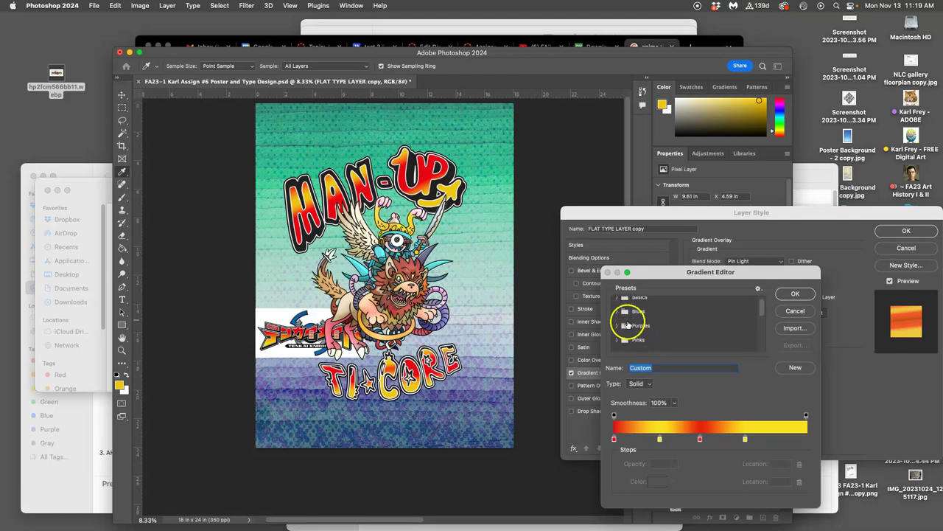
pyautogui.click(635, 341)
pyautogui.scroll(-3, 641, 336)
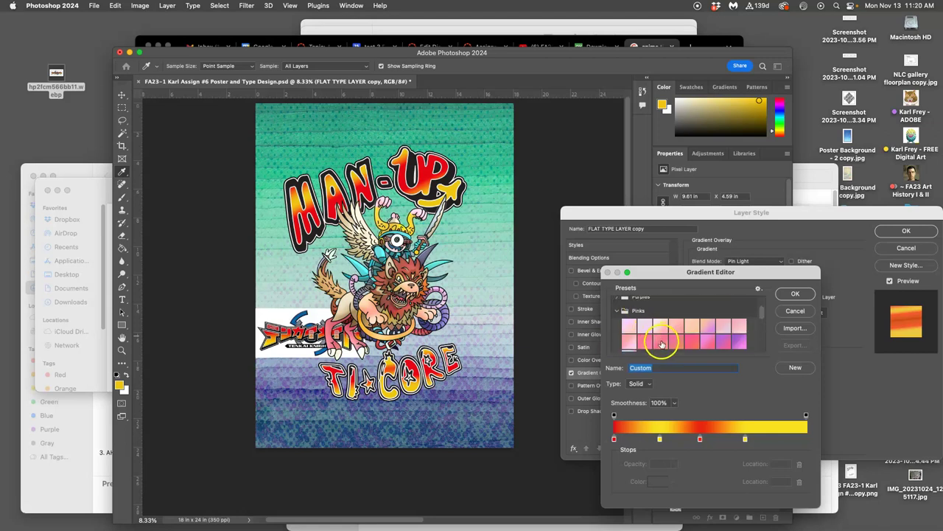
pyautogui.click(661, 342)
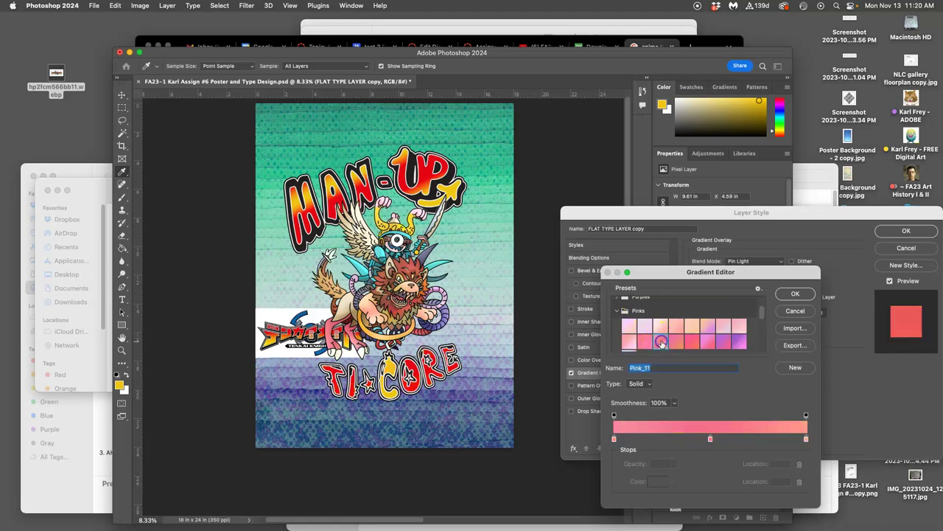
pyautogui.click(790, 295)
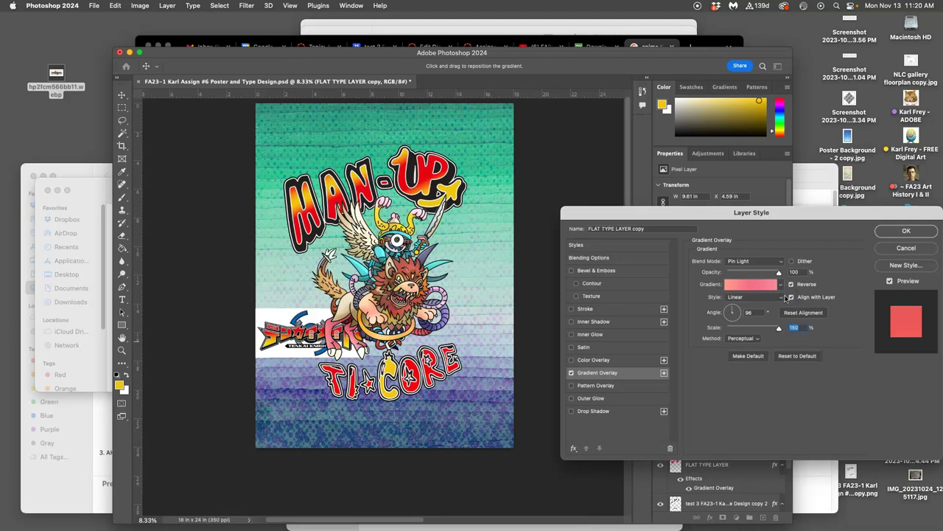
# Set the overlay blend mode to Normal and add a yellow gradient stop at 35%.
pyautogui.click(759, 261)
pyautogui.click(748, 89)
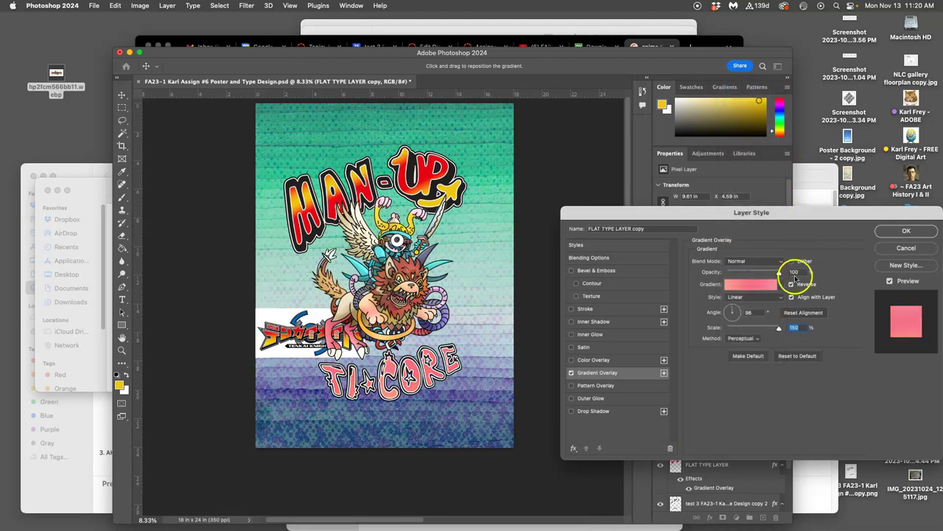
pyautogui.click(767, 286)
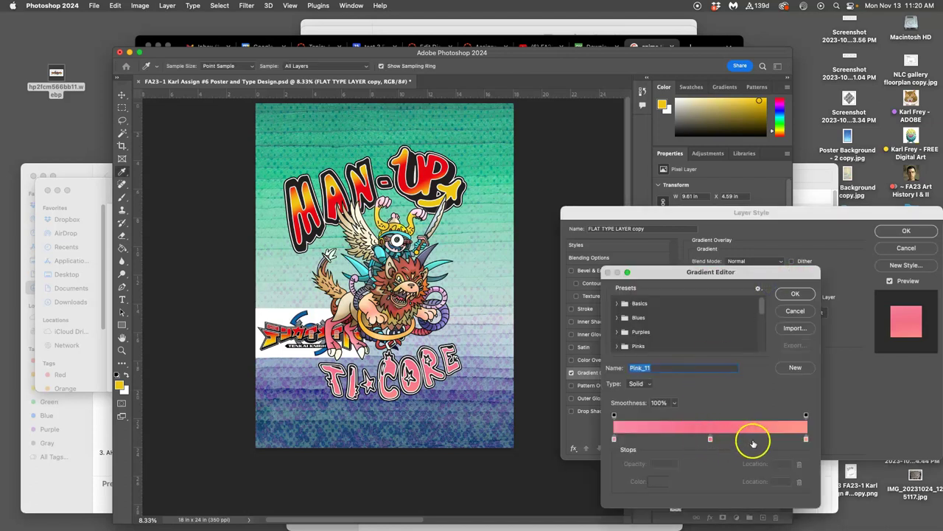
pyautogui.click(682, 439)
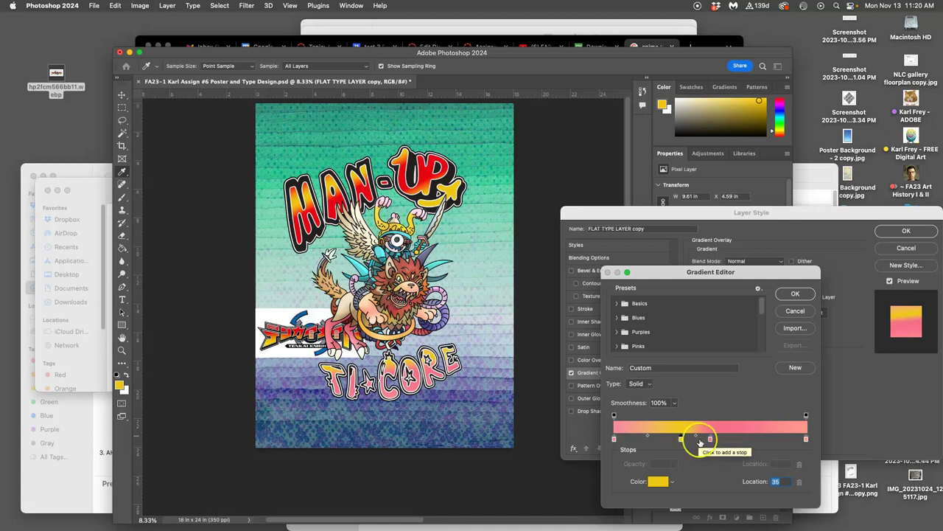
pyautogui.click(682, 436)
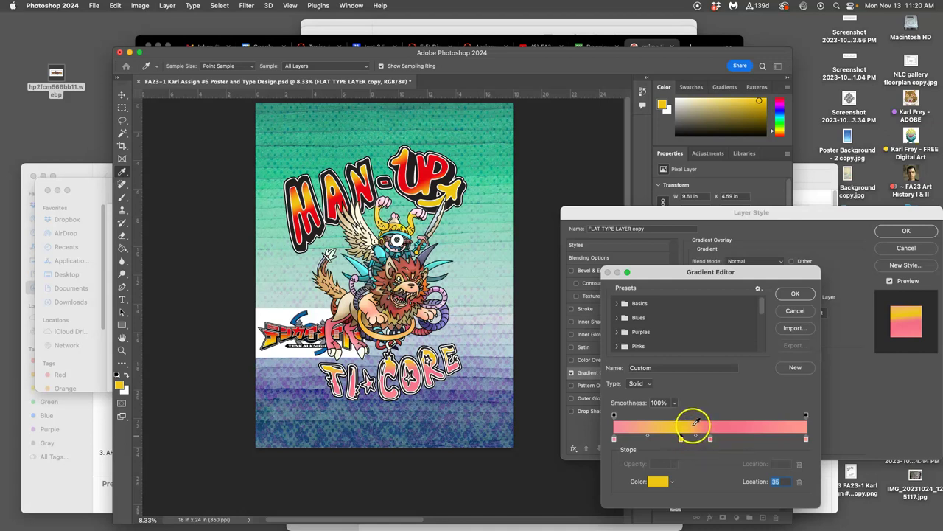
# Add a pure red stop near 78% and apply the pink-yellow-red gradient at 96°, 150% scale.
pyautogui.click(766, 439)
pyautogui.doubleClick(766, 441)
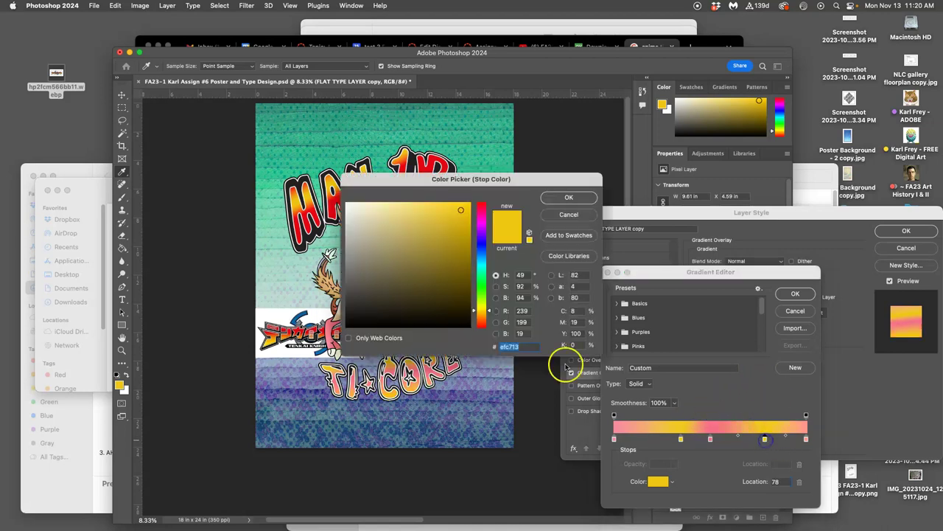
pyautogui.click(484, 212)
pyautogui.moveTo(485, 315); pyautogui.dragTo(479, 323)
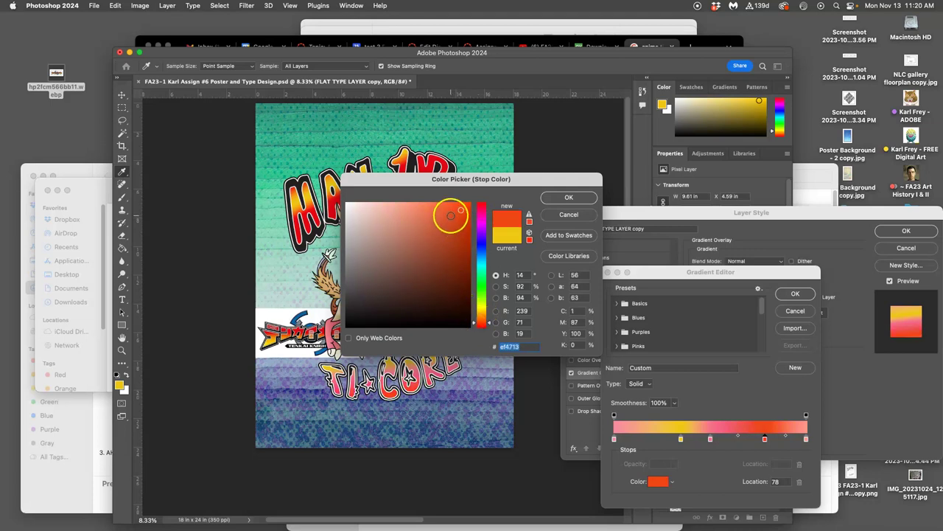
pyautogui.click(485, 325)
pyautogui.click(568, 198)
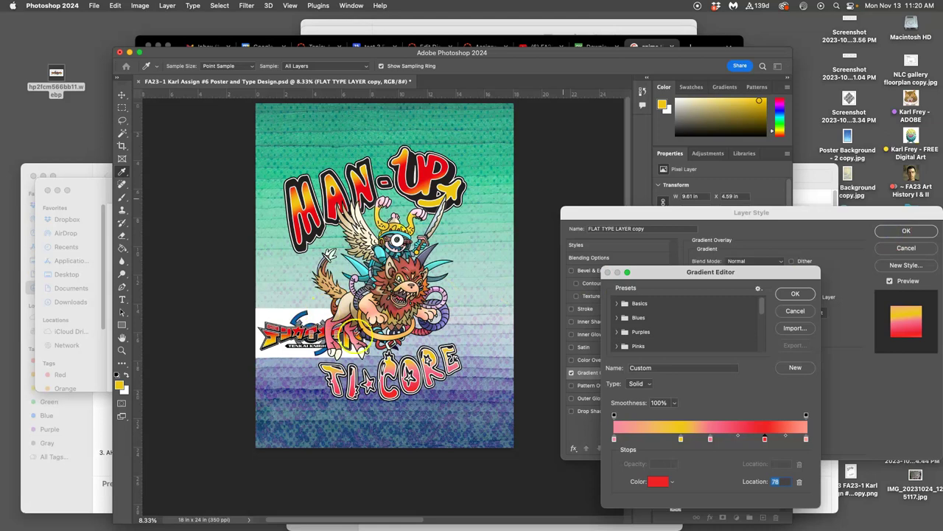
pyautogui.click(792, 295)
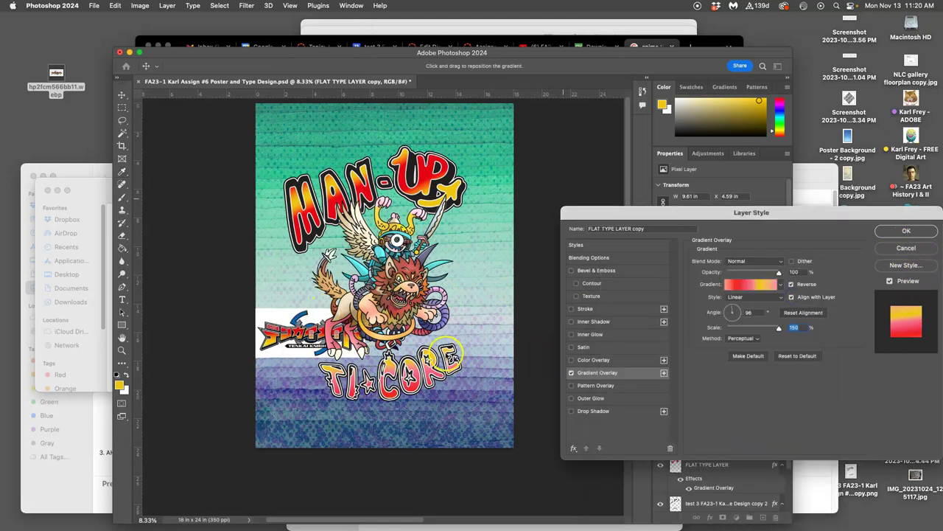
pyautogui.scroll(-5, 457, 325)
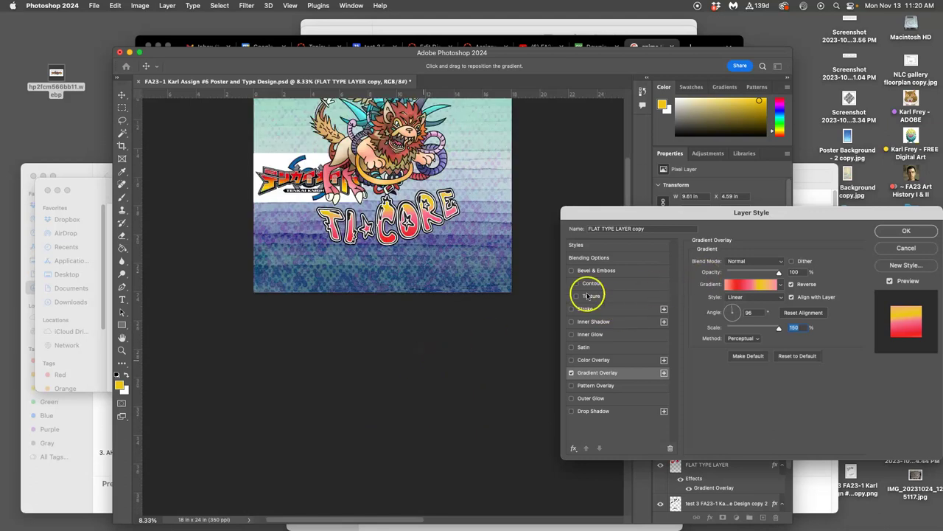
pyautogui.scroll(1, 415, 281)
pyautogui.click(903, 232)
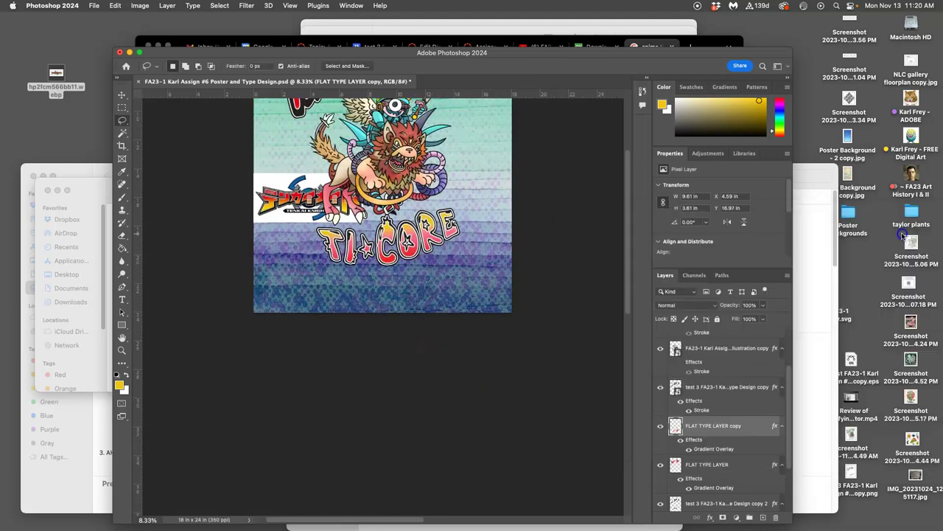
# Compare the outline layer's visibility, then move FLAT TYPE LAYER copy above the test 3 layer.
pyautogui.scroll(3, 524, 288)
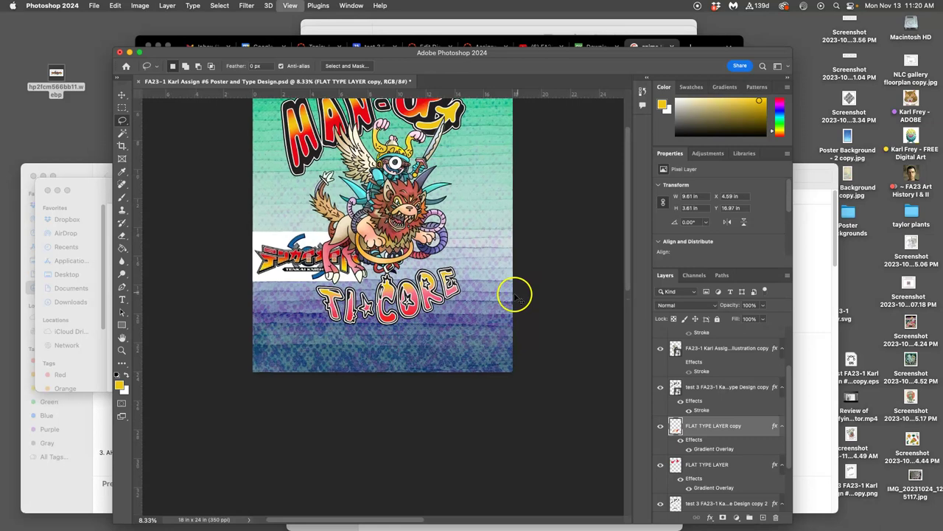
pyautogui.scroll(5, 499, 295)
pyautogui.scroll(1, 472, 302)
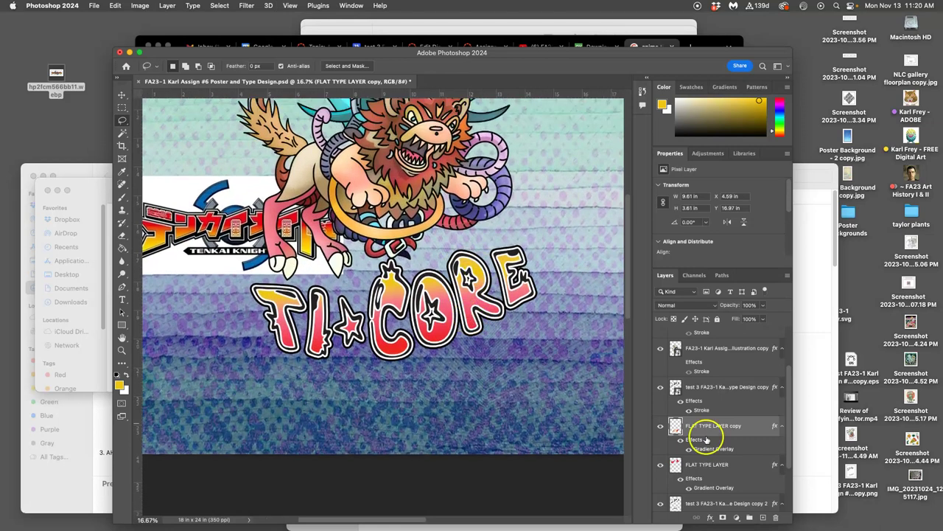
pyautogui.click(661, 389)
pyautogui.click(661, 388)
pyautogui.click(659, 388)
pyautogui.click(660, 389)
pyautogui.moveTo(721, 425); pyautogui.dragTo(715, 386)
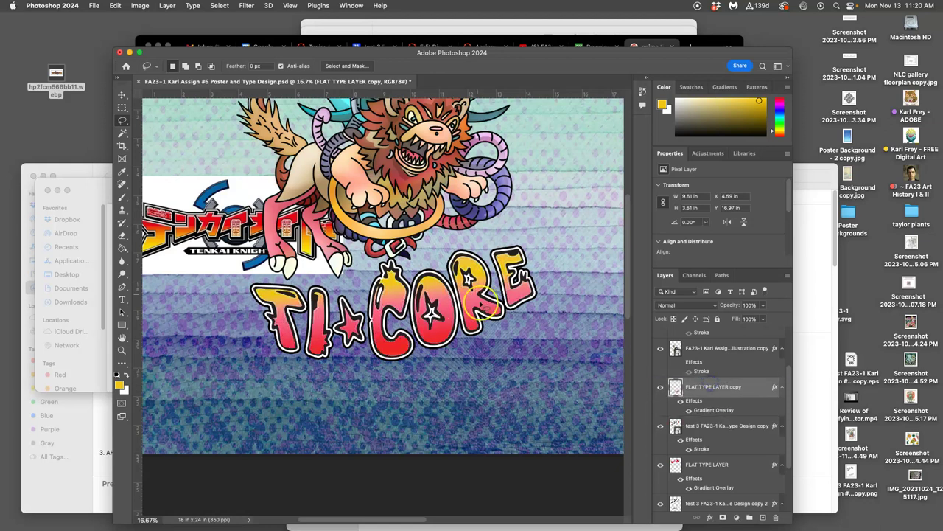
# Check the lower outline layer's visibility and make it the active layer.
pyautogui.scroll(2, 511, 327)
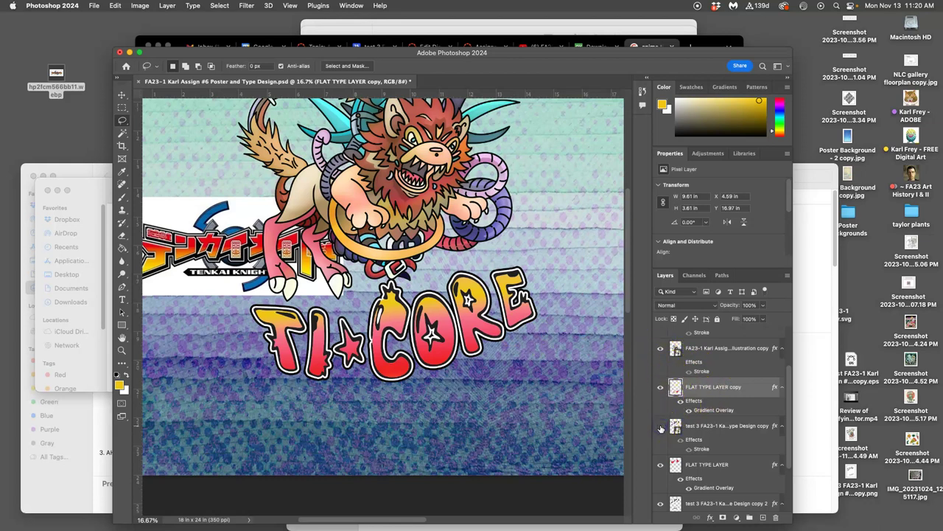
pyautogui.click(661, 505)
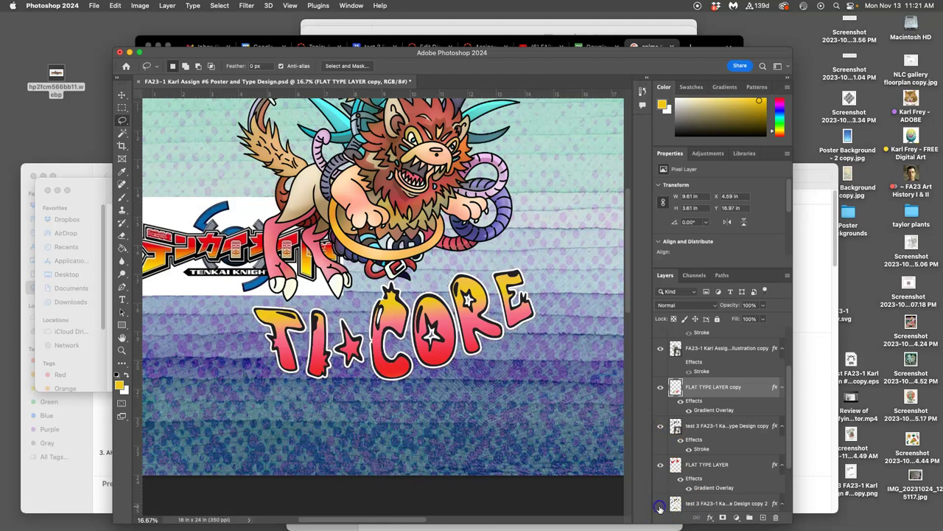
pyautogui.click(660, 505)
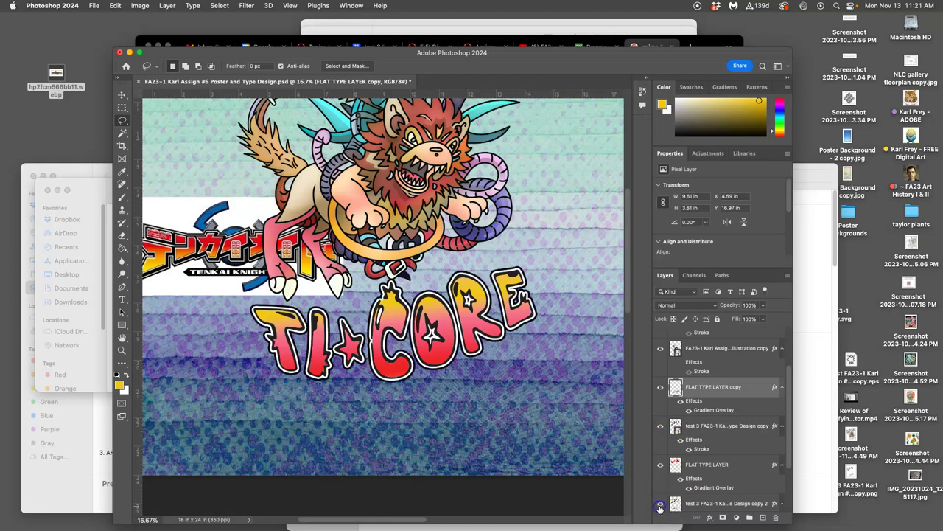
pyautogui.click(693, 505)
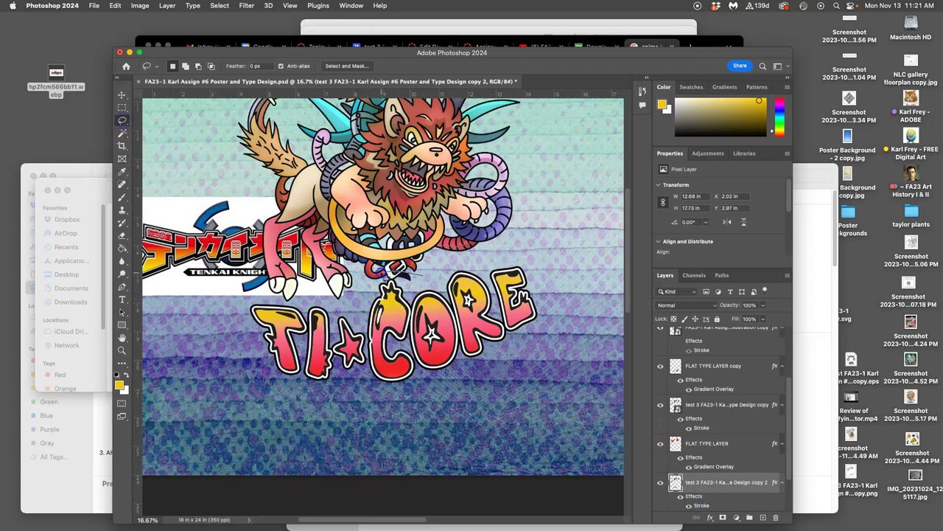
# Lasso around TI-CORE on the copy 2 layer, delete its contents, and deselect.
pyautogui.moveTo(293, 288)
pyautogui.mouseDown()
pyautogui.moveTo(223, 330)
pyautogui.moveTo(272, 393)
pyautogui.moveTo(504, 387)
pyautogui.moveTo(509, 233)
pyautogui.mouseUp()
pyautogui.moveTo(430, 270); pyautogui.dragTo(431, 271)
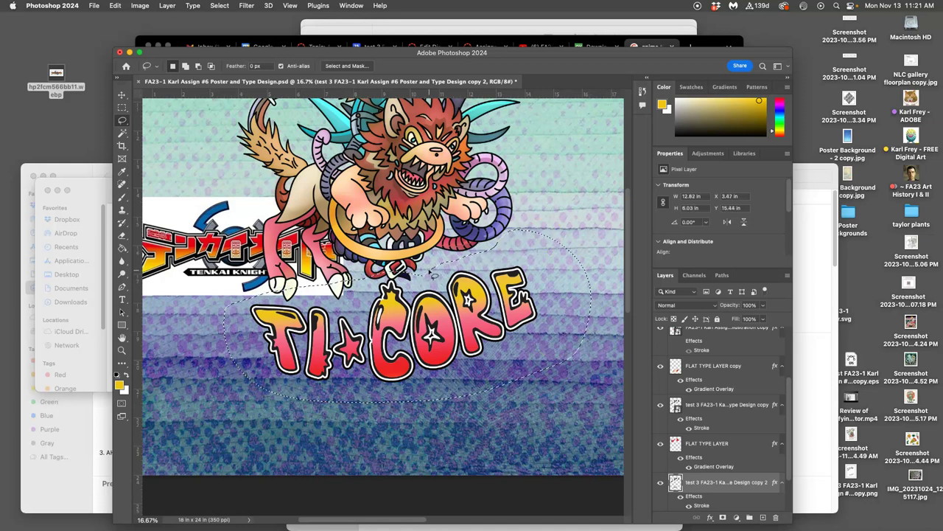
pyautogui.press('Delete')
pyautogui.hotkey('ctrl', 'd')
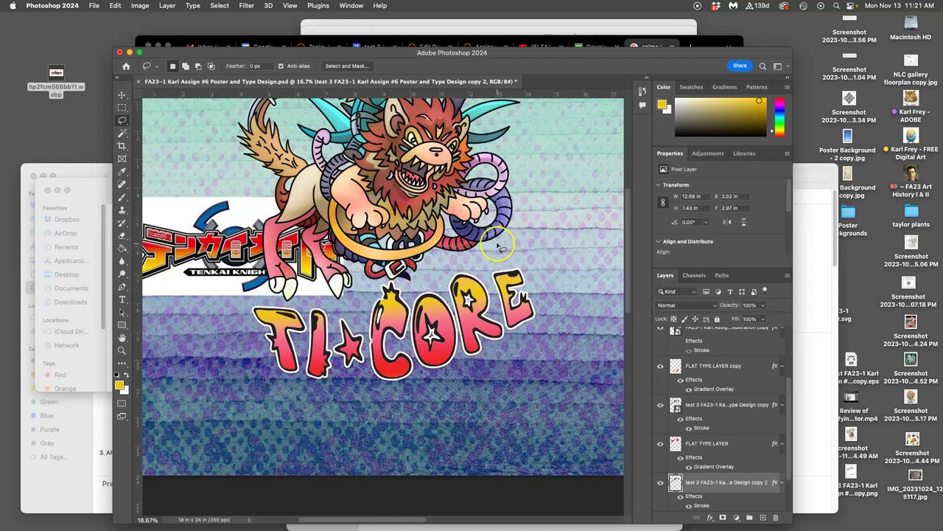
pyautogui.press('super+minus')
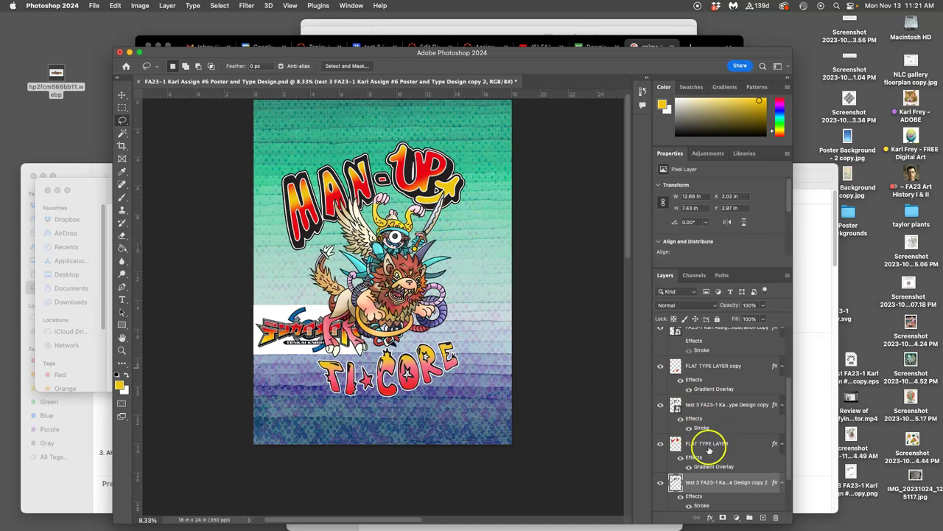
pyautogui.scroll(-3, 707, 440)
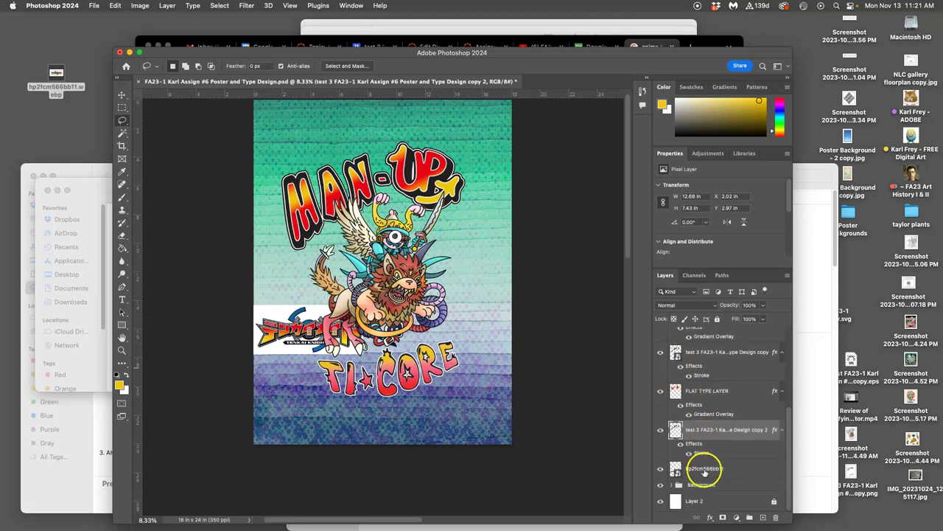
# Delete the hp2fcm566bb11 Tenkai Knight logo layer from the poster.
pyautogui.click(661, 470)
pyautogui.click(661, 470)
pyautogui.click(700, 469)
pyautogui.press('Delete')
pyautogui.scroll(2, 497, 352)
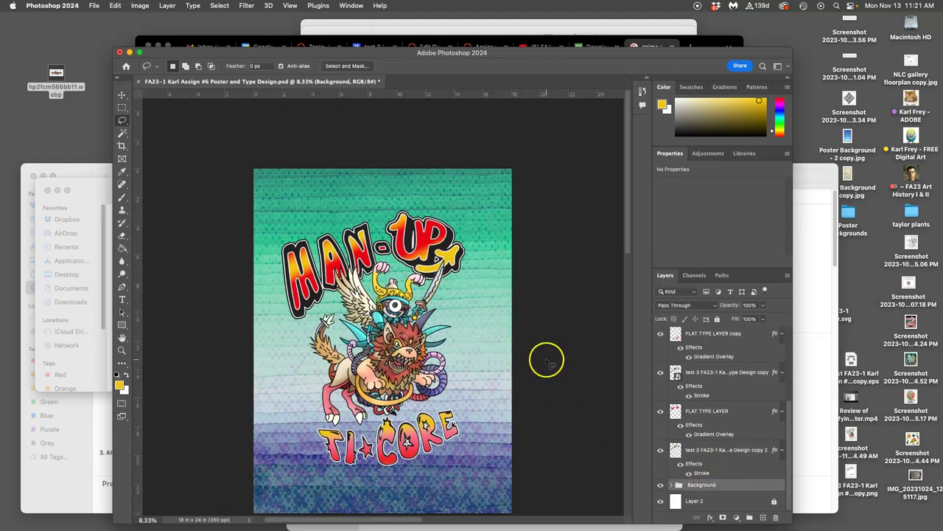
# Compare the lettering layer's visibility, then bring up Layer Style from the test 3 layer's Effects row.
pyautogui.hscroll(1, 527, 358)
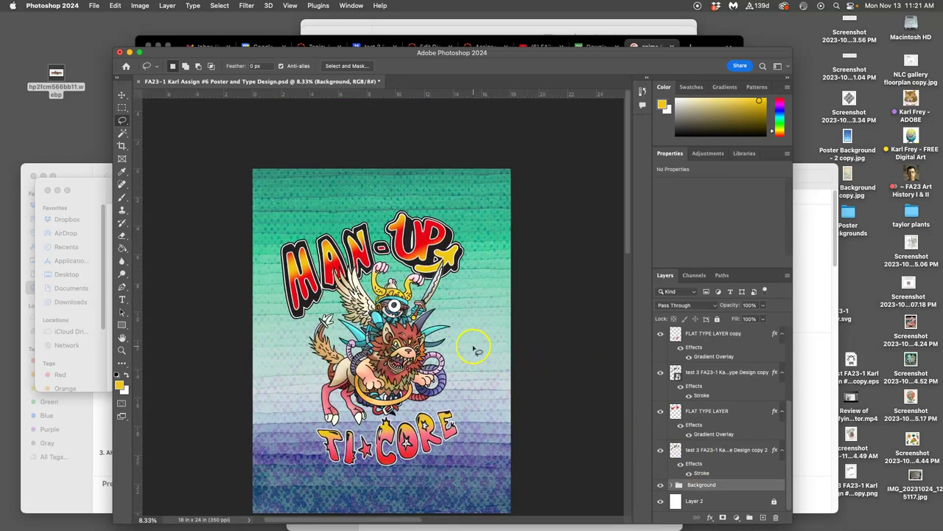
pyautogui.scroll(-1, 475, 350)
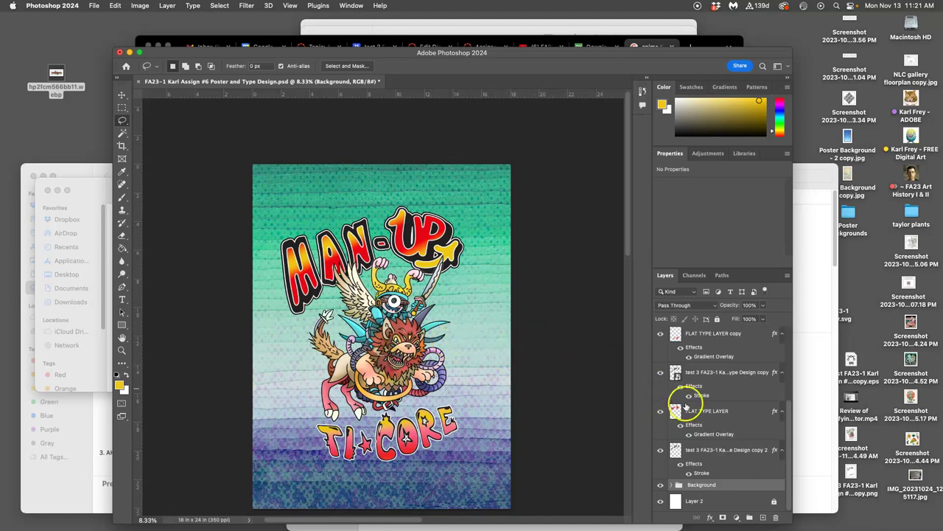
pyautogui.click(662, 374)
pyautogui.click(661, 374)
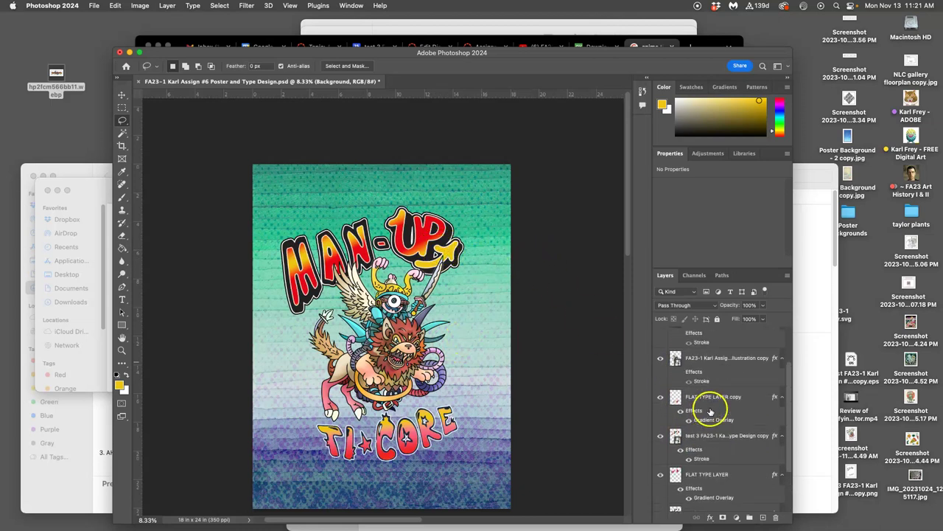
pyautogui.scroll(3, 686, 383)
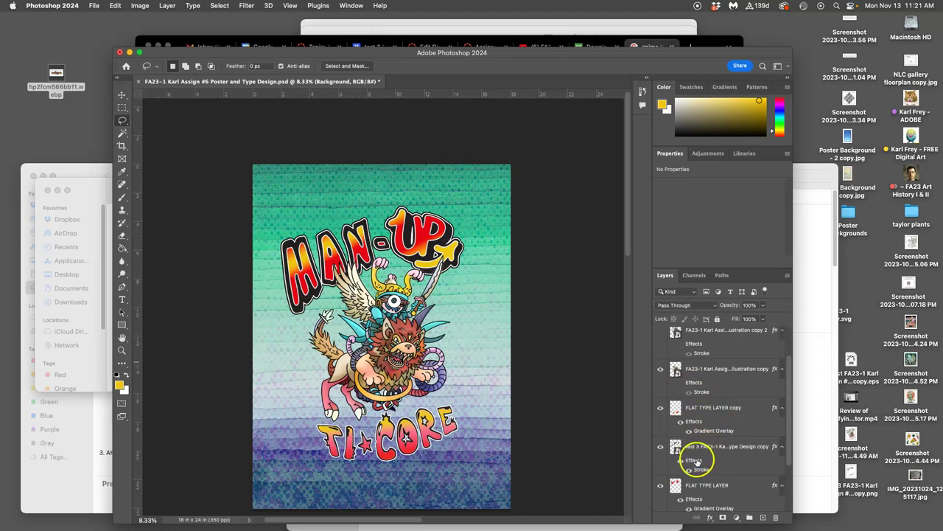
pyautogui.doubleClick(696, 461)
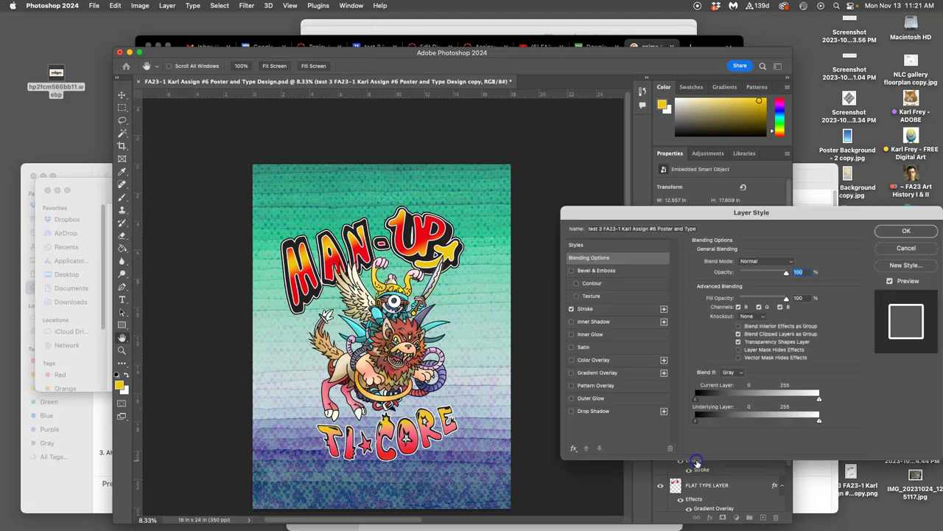
# Enable a Color Overlay on the outline layer and sample a dark colour from the poster.
pyautogui.click(574, 360)
pyautogui.click(792, 264)
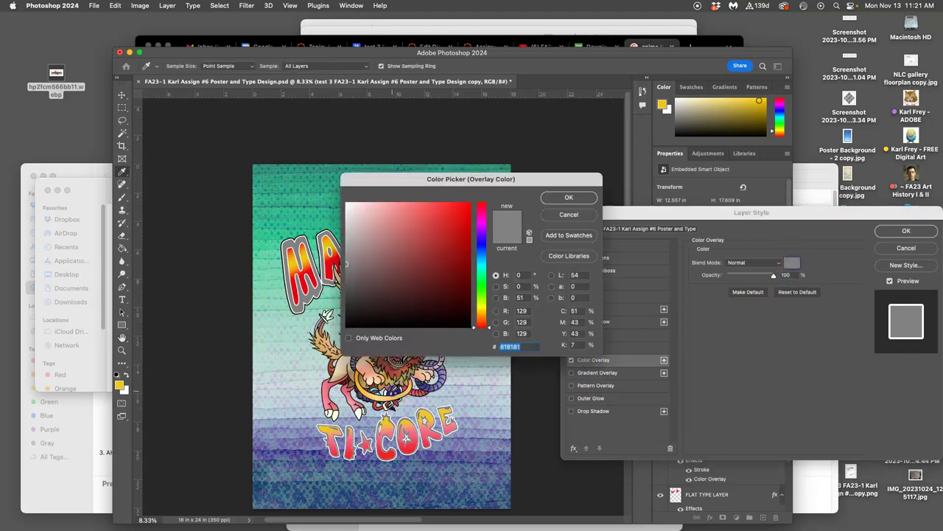
pyautogui.click(386, 389)
pyautogui.click(382, 303)
pyautogui.click(382, 302)
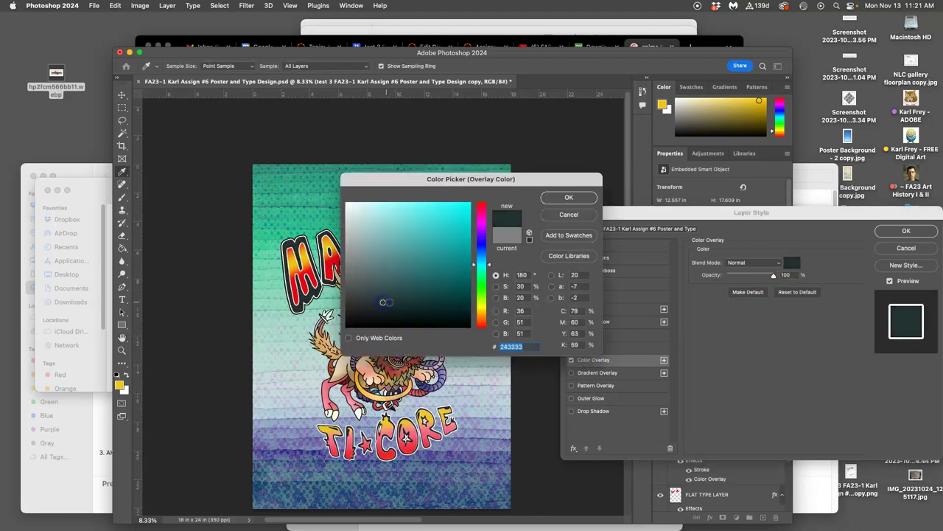
# Tune the overlay colour to deep navy (#0d183b) and apply the layer style.
pyautogui.moveTo(480, 184); pyautogui.dragTo(604, 177)
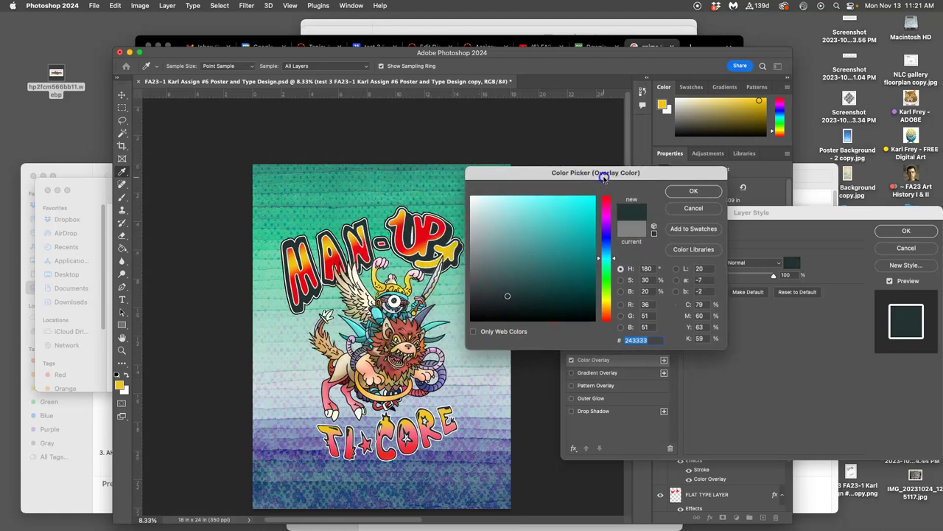
pyautogui.click(606, 241)
pyautogui.moveTo(584, 293); pyautogui.dragTo(562, 283)
pyautogui.click(561, 292)
pyautogui.click(569, 292)
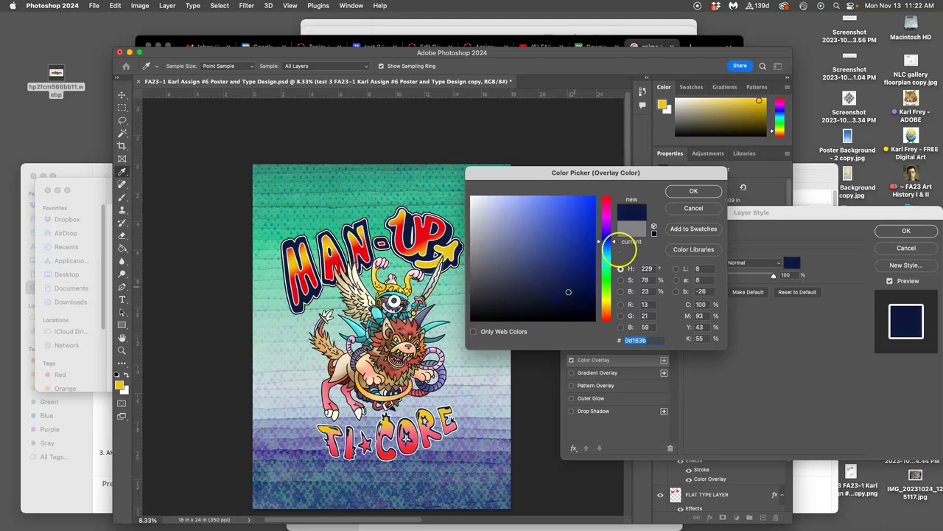
pyautogui.click(676, 193)
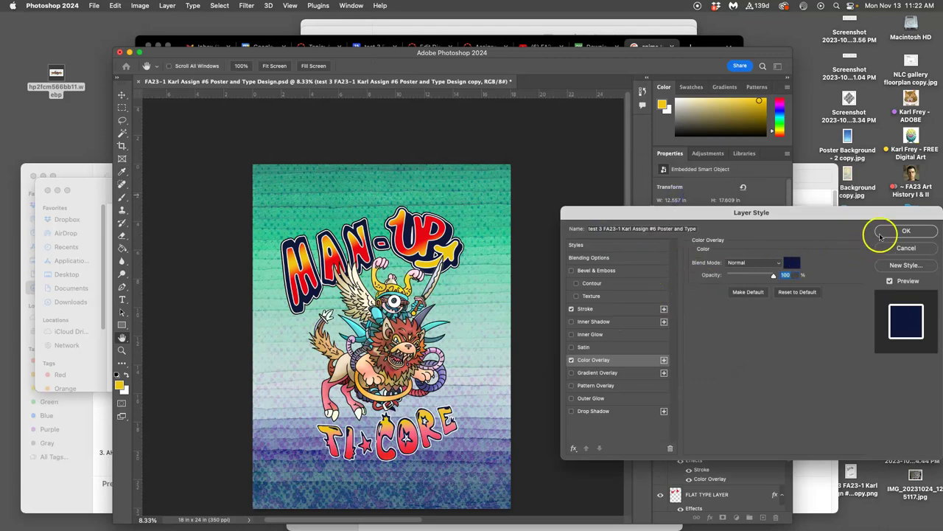
pyautogui.click(882, 232)
pyautogui.scroll(3, 390, 269)
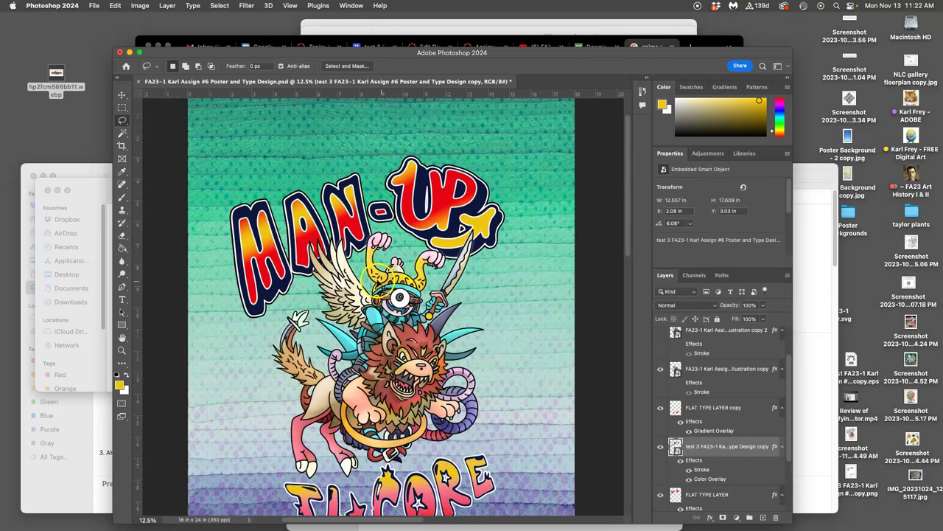
pyautogui.scroll(5, 344, 274)
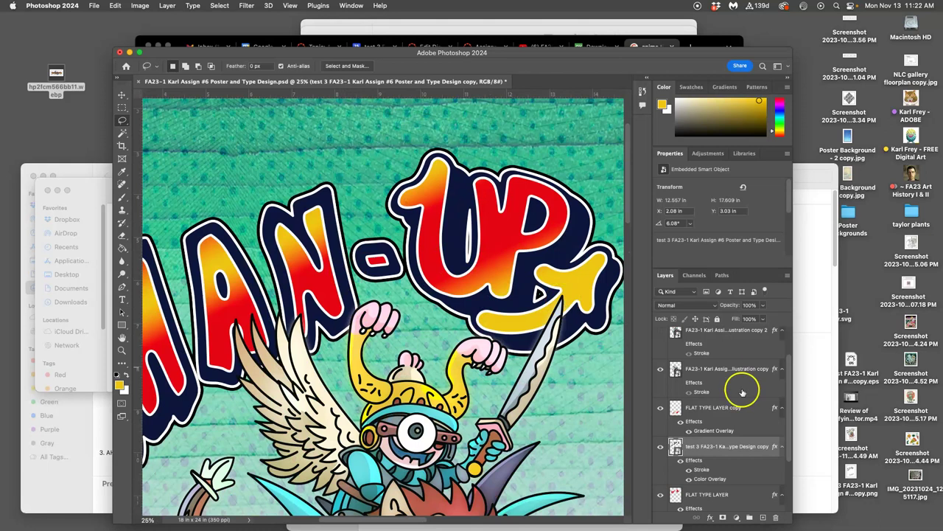
# Add an inverted Overlay Satin (50 px distance, 80 px size) at very low opacity to the outlined lettering.
pyautogui.doubleClick(695, 460)
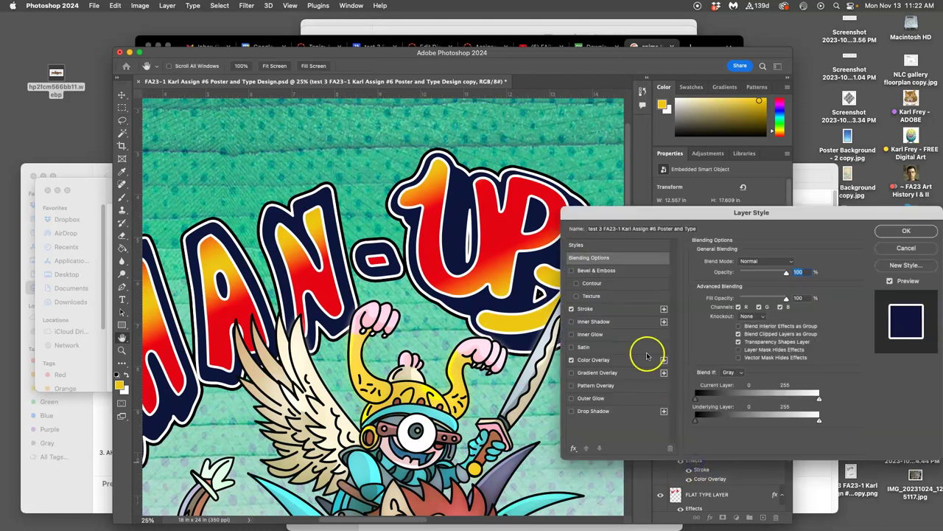
pyautogui.click(571, 346)
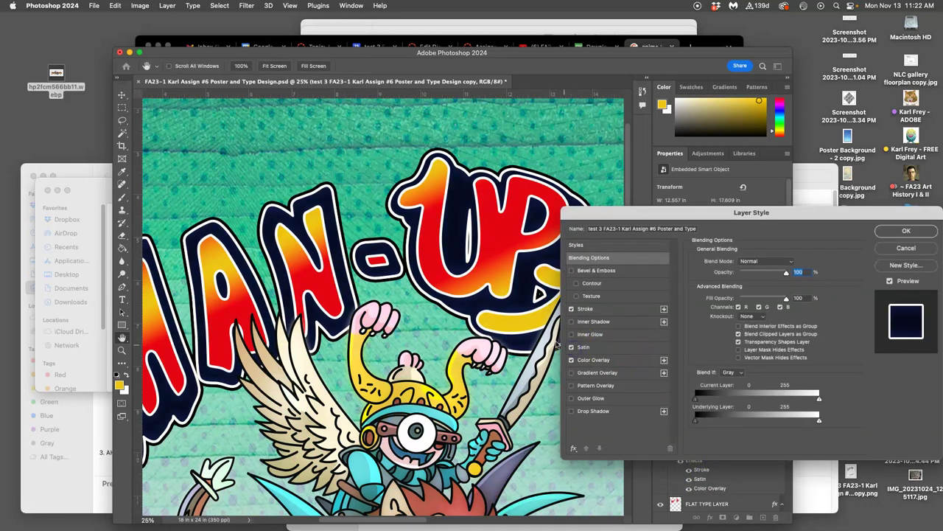
pyautogui.click(589, 346)
pyautogui.click(749, 264)
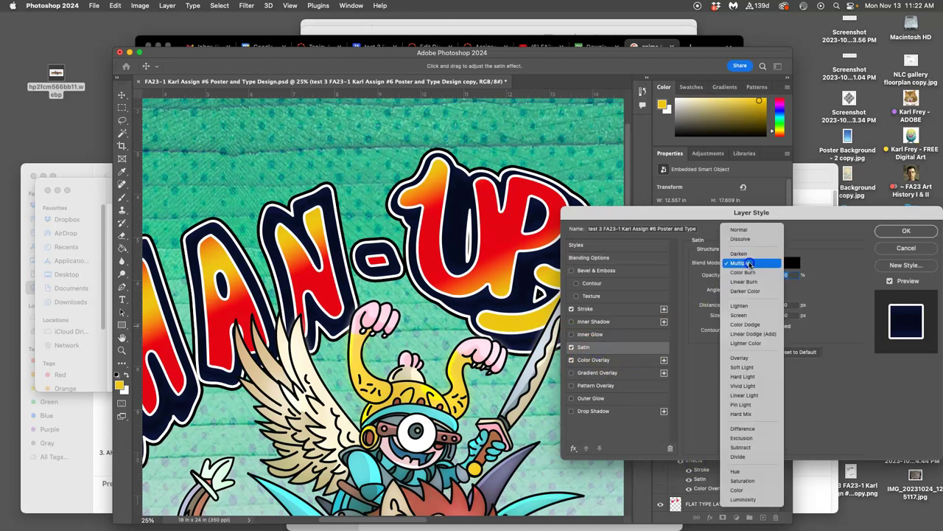
pyautogui.click(743, 359)
pyautogui.moveTo(750, 275)
pyautogui.mouseDown()
pyautogui.moveTo(776, 277)
pyautogui.moveTo(346, 295)
pyautogui.moveTo(442, 295)
pyautogui.moveTo(487, 280)
pyautogui.moveTo(494, 254)
pyautogui.mouseUp()
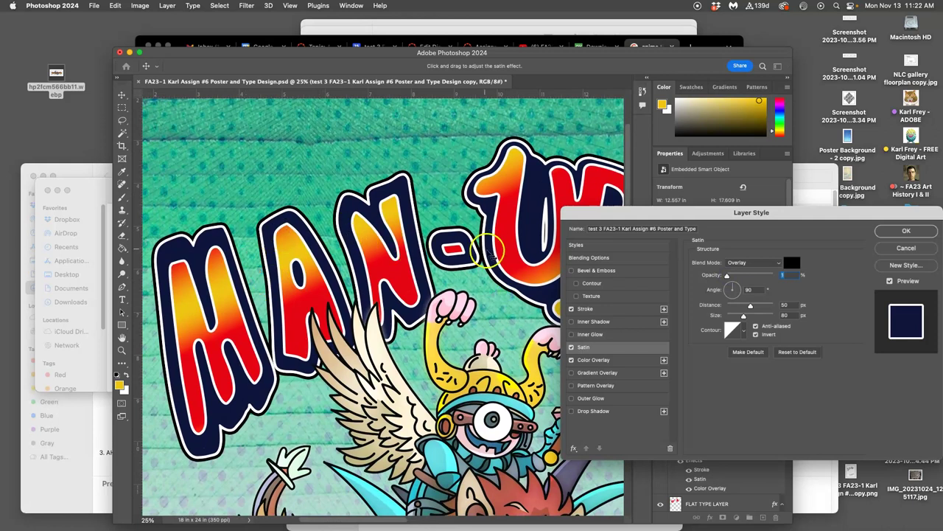
pyautogui.hscroll(2, 516, 301)
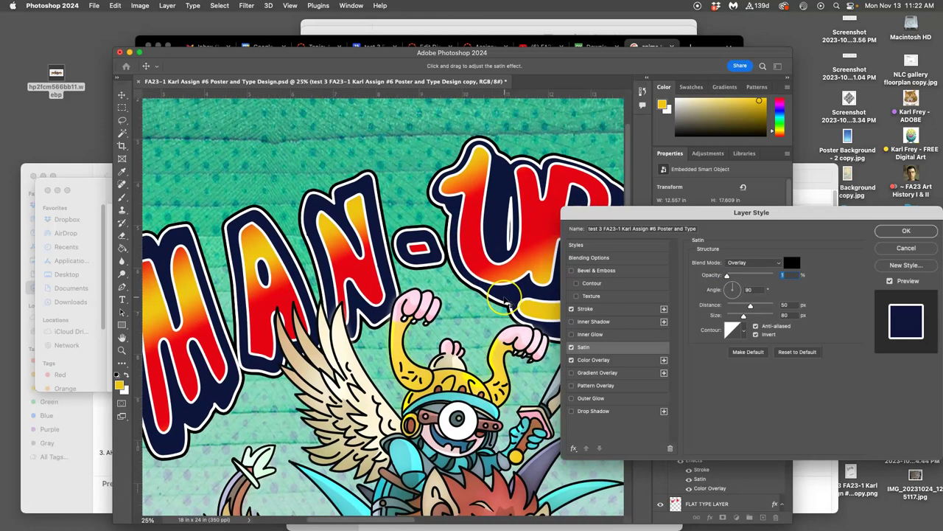
pyautogui.scroll(-10, 506, 302)
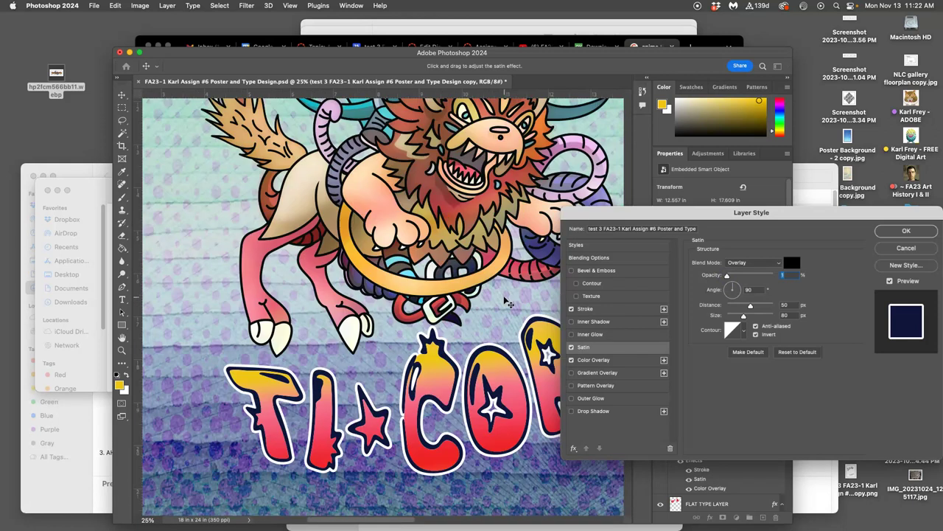
pyautogui.hscroll(5, 508, 302)
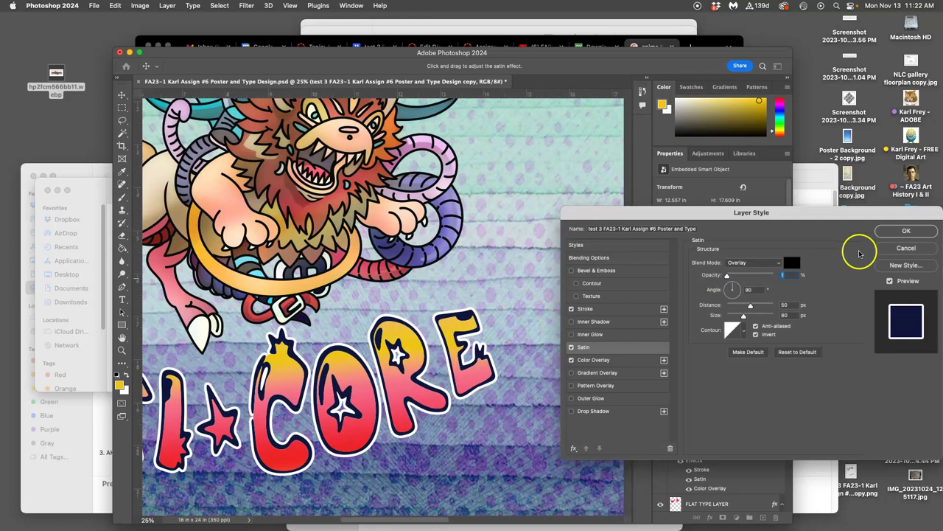
pyautogui.click(906, 231)
# Zoom out to the whole poster and hide the textured Background group.
pyautogui.press('super+minus')
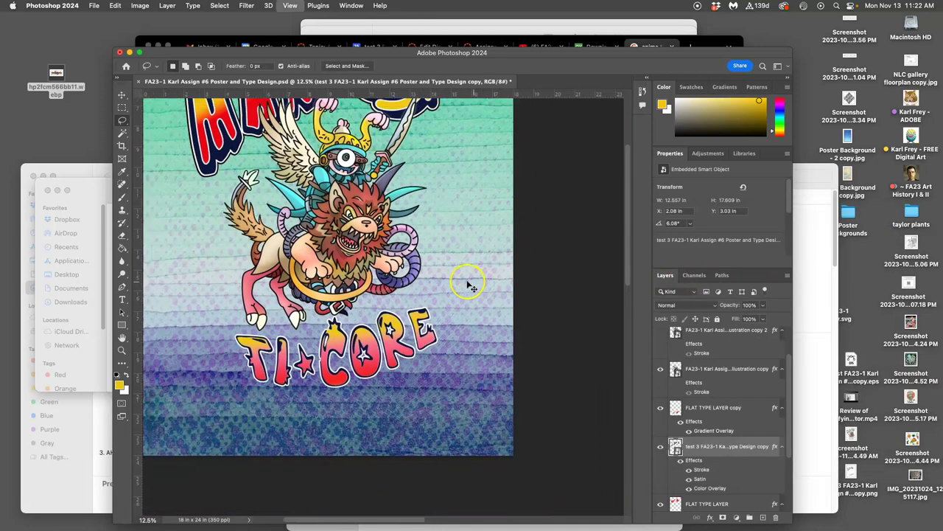
pyautogui.press('super+minus')
pyautogui.scroll(-3, 708, 437)
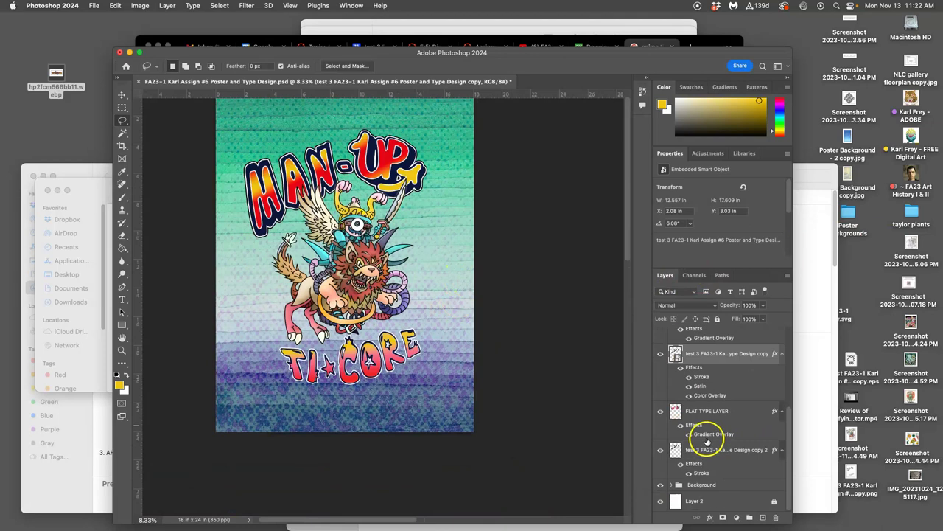
pyautogui.click(660, 484)
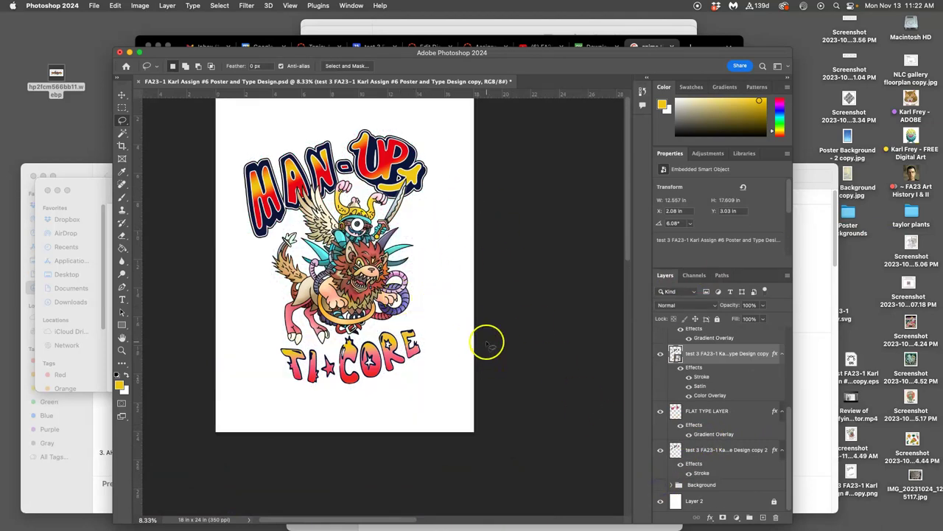
# Group the artwork layers from FLAT TYPE LAYER copy downward into Group 1.
pyautogui.scroll(1, 703, 387)
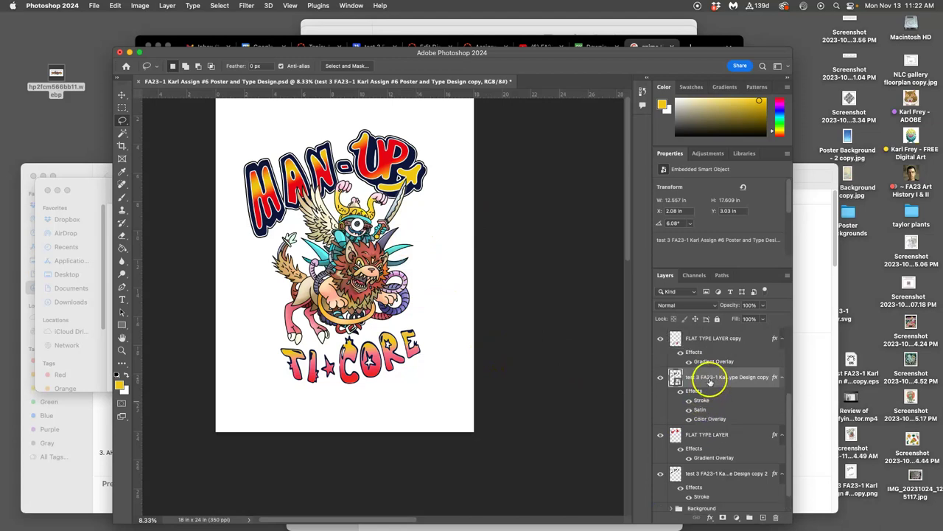
pyautogui.scroll(3, 710, 379)
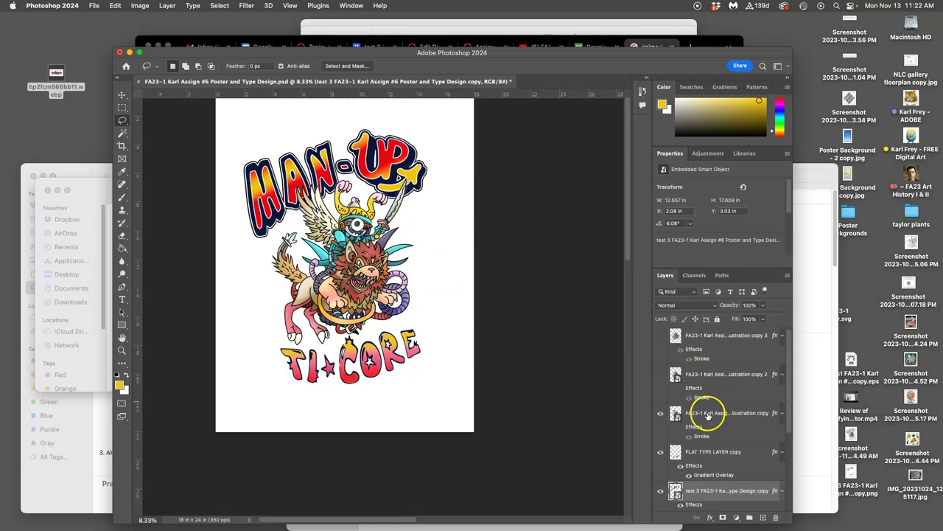
pyautogui.click(707, 451)
pyautogui.scroll(-2, 708, 453)
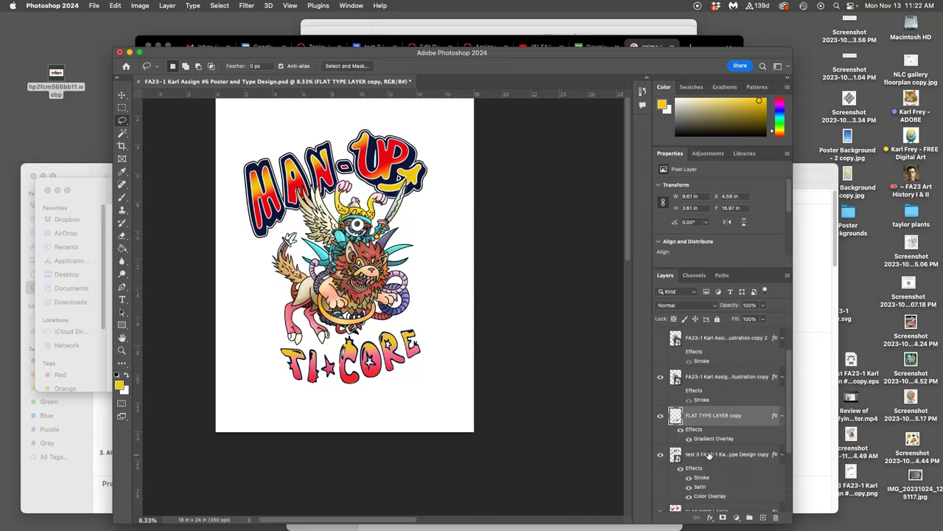
pyautogui.scroll(-2, 707, 455)
pyautogui.keyDown('shift'); pyautogui.click(708, 453); pyautogui.keyUp('shift')
pyautogui.click(751, 517)
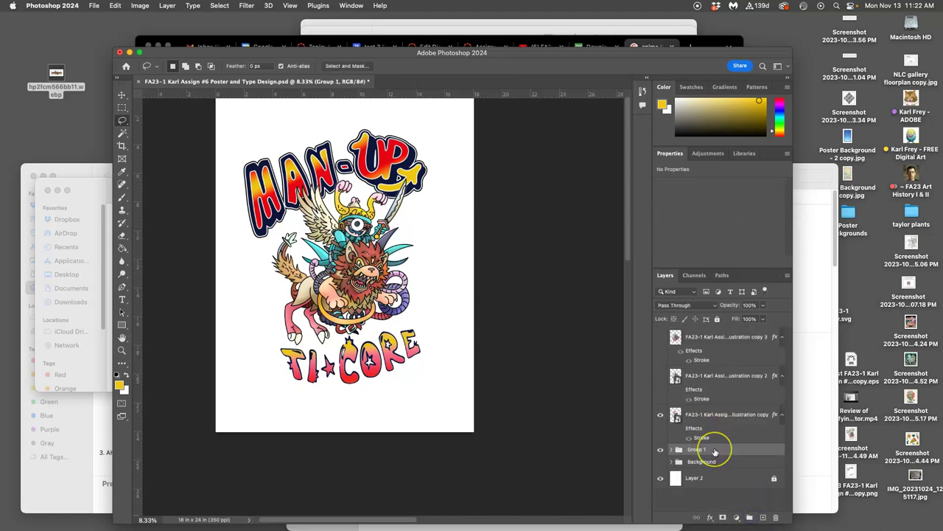
# Duplicate Group 1 and merge the copy into a single Group 1 copy layer.
pyautogui.press('super+j')
pyautogui.rightClick(713, 451)
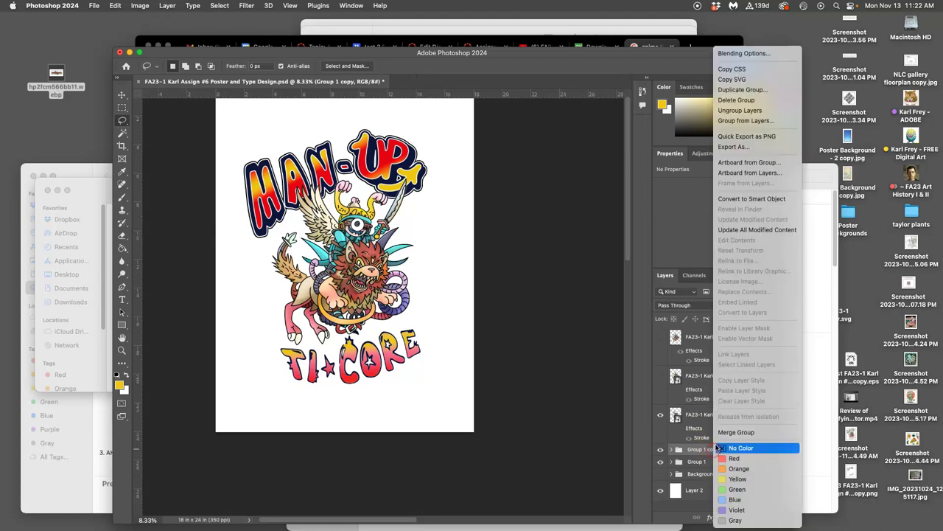
pyautogui.click(663, 461)
pyautogui.press('super+e')
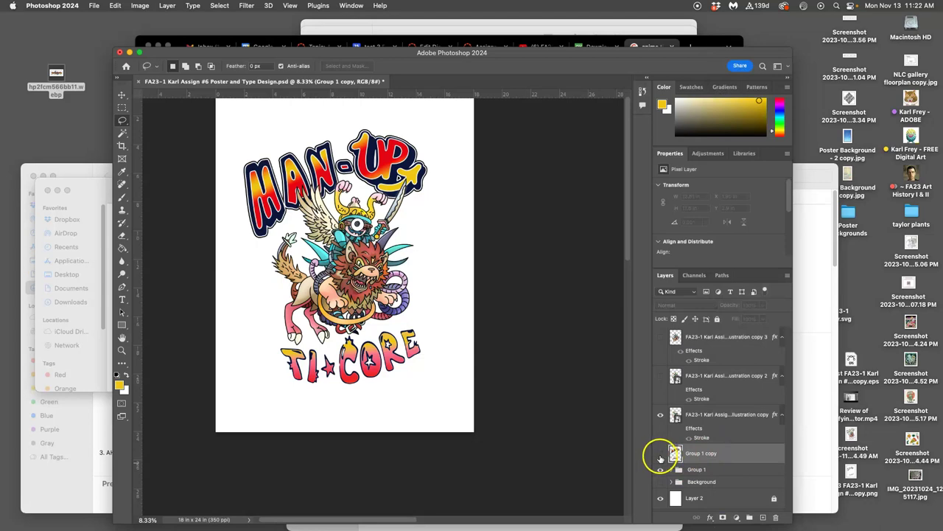
# Compare the merged copy against Group 1 by toggling visibility, leaving Group 1 copy visible.
pyautogui.click(661, 454)
pyautogui.click(660, 469)
pyautogui.click(660, 470)
pyautogui.click(661, 453)
pyautogui.click(661, 453)
pyautogui.click(661, 452)
pyautogui.click(734, 458)
pyautogui.click(139, 6)
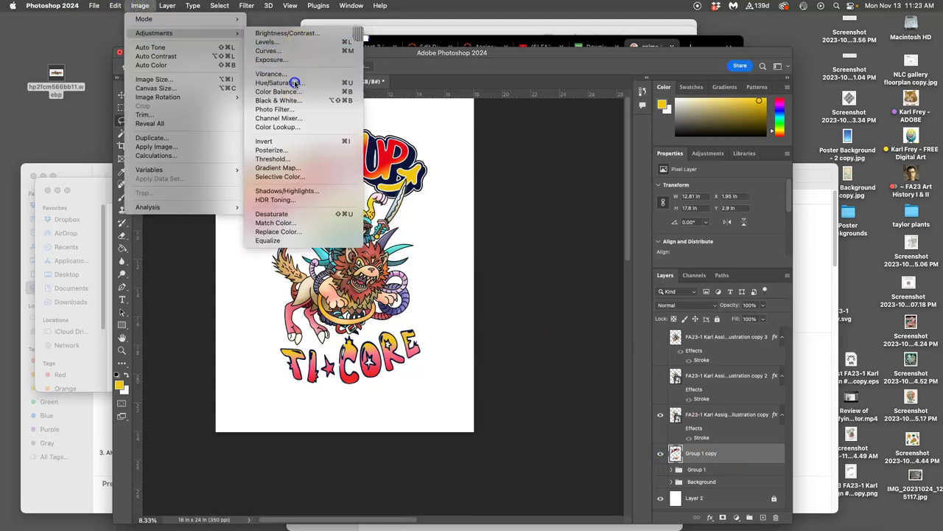
# Set Hue/Saturation on Group 1 copy to Hue +180, Saturation -1, Lightness -2.
pyautogui.click(294, 83)
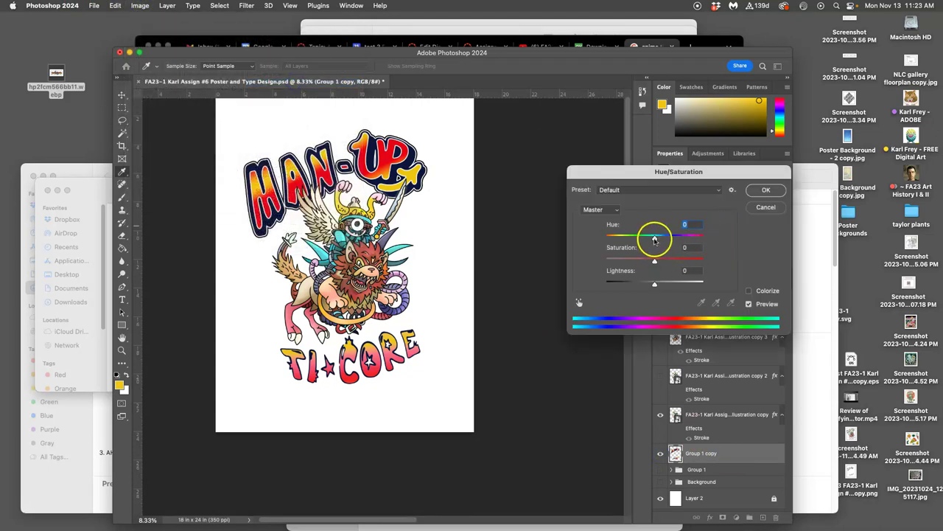
pyautogui.moveTo(654, 238); pyautogui.dragTo(656, 284)
pyautogui.moveTo(659, 238); pyautogui.dragTo(704, 238)
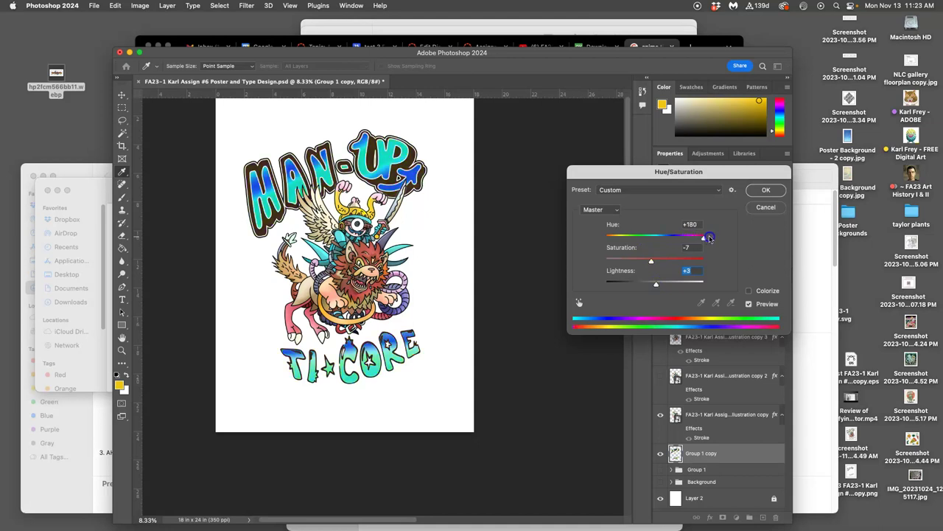
pyautogui.moveTo(702, 239); pyautogui.dragTo(707, 239)
pyautogui.moveTo(651, 261); pyautogui.dragTo(661, 263)
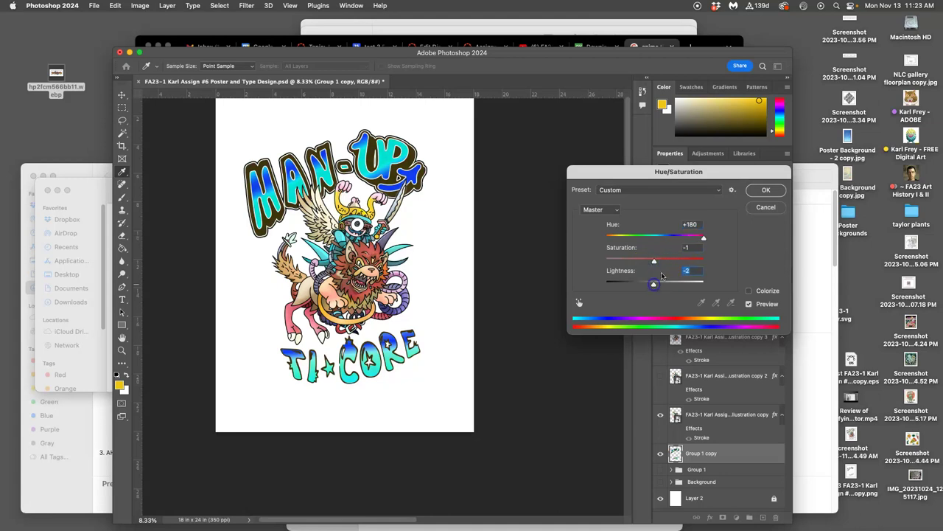
# Apply the hue shift, then brighten the midtones and highlights with Levels.
pyautogui.click(764, 189)
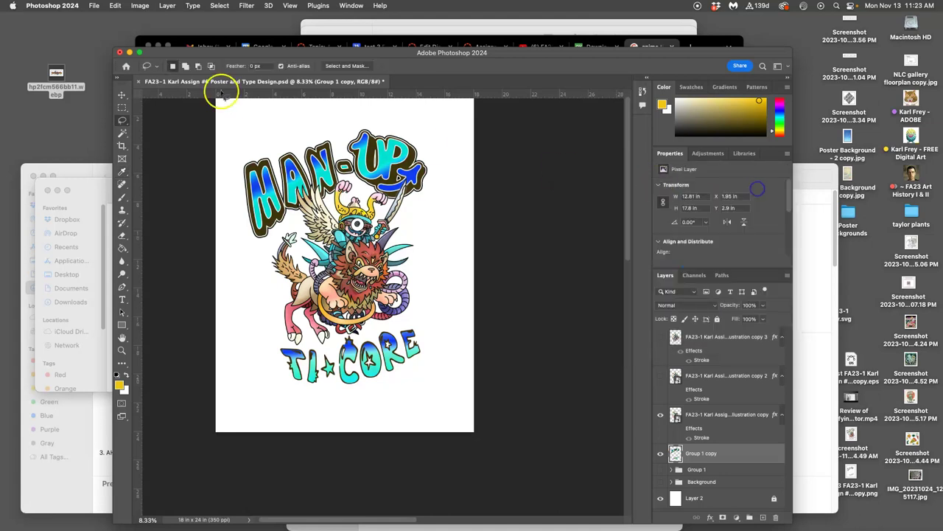
pyautogui.click(140, 5)
pyautogui.moveTo(155, 33)
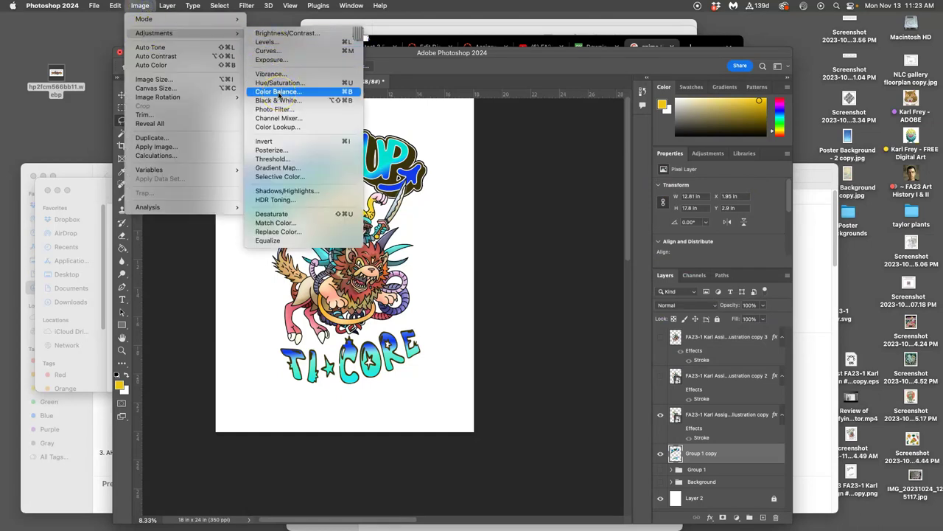
pyautogui.click(273, 42)
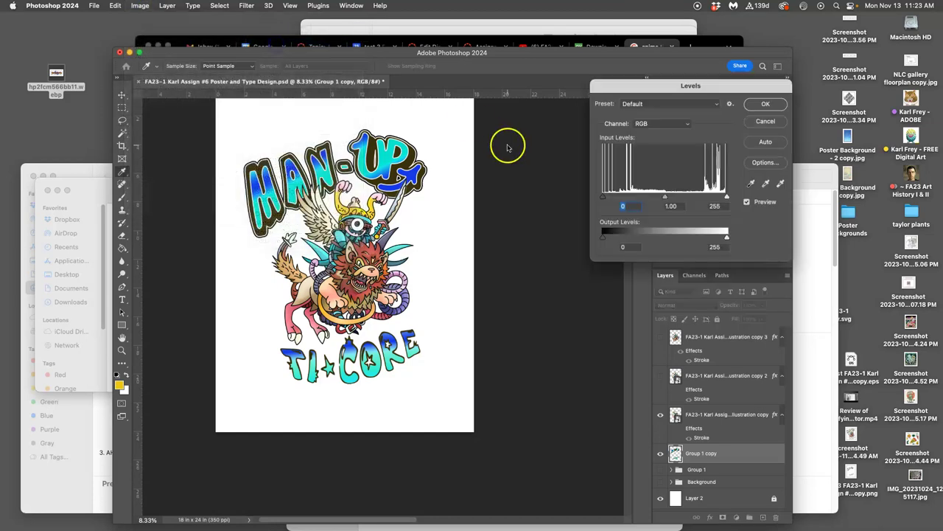
pyautogui.moveTo(666, 197); pyautogui.dragTo(619, 197)
pyautogui.moveTo(727, 197); pyautogui.dragTo(714, 198)
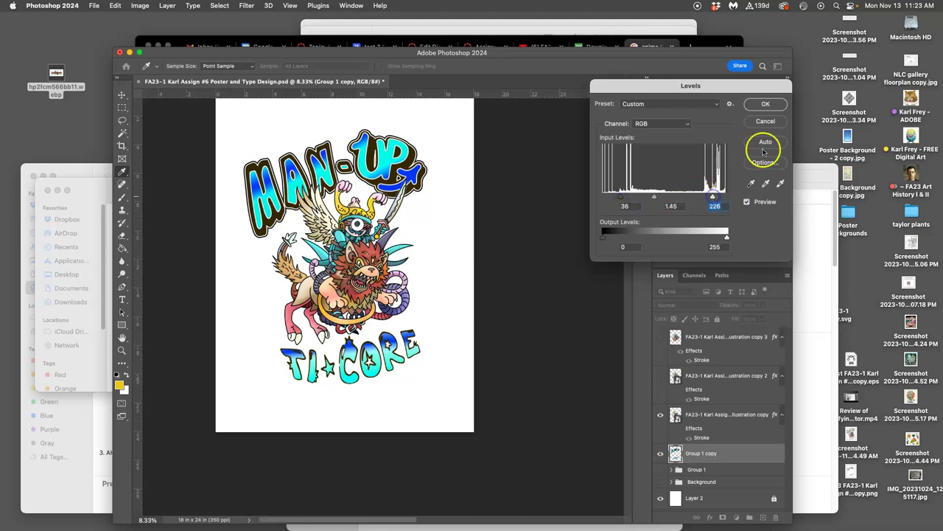
pyautogui.click(768, 104)
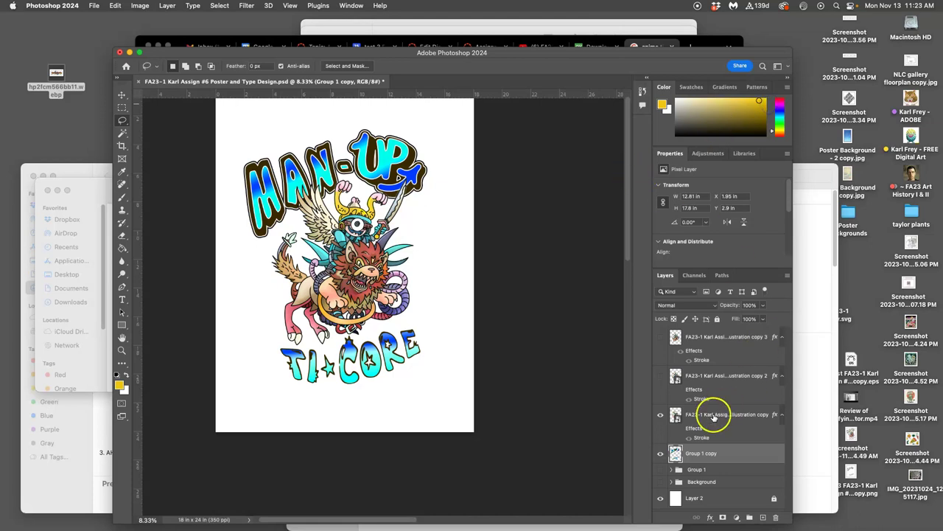
# Compare the blue and red lettering versions and bring back the textured background.
pyautogui.click(660, 469)
pyautogui.click(659, 453)
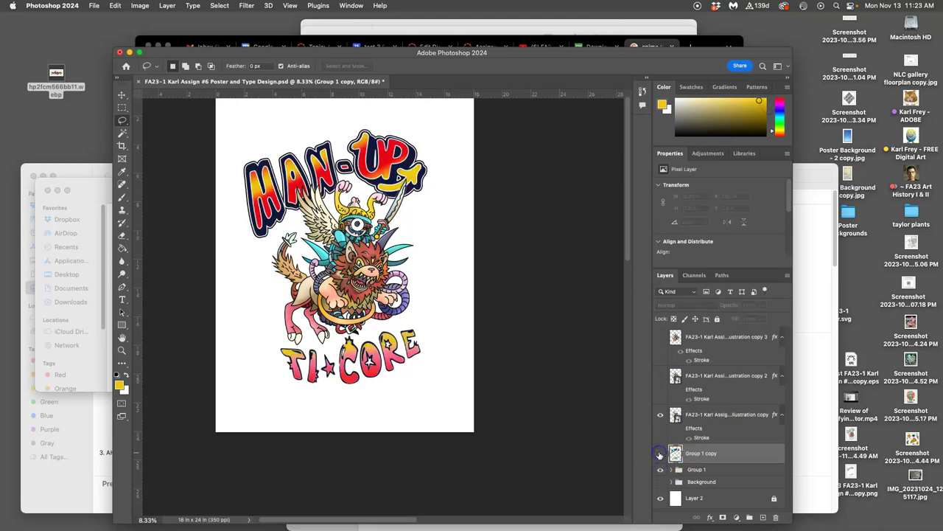
pyautogui.click(660, 453)
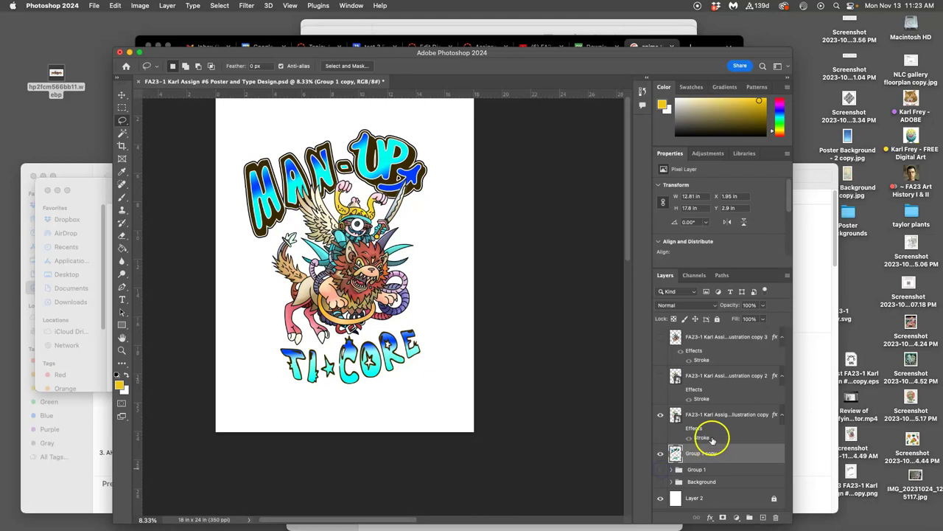
pyautogui.click(660, 482)
pyautogui.click(661, 482)
# Duplicate the visible Background group and merge the copy into one layer.
pyautogui.click(660, 482)
pyautogui.click(697, 482)
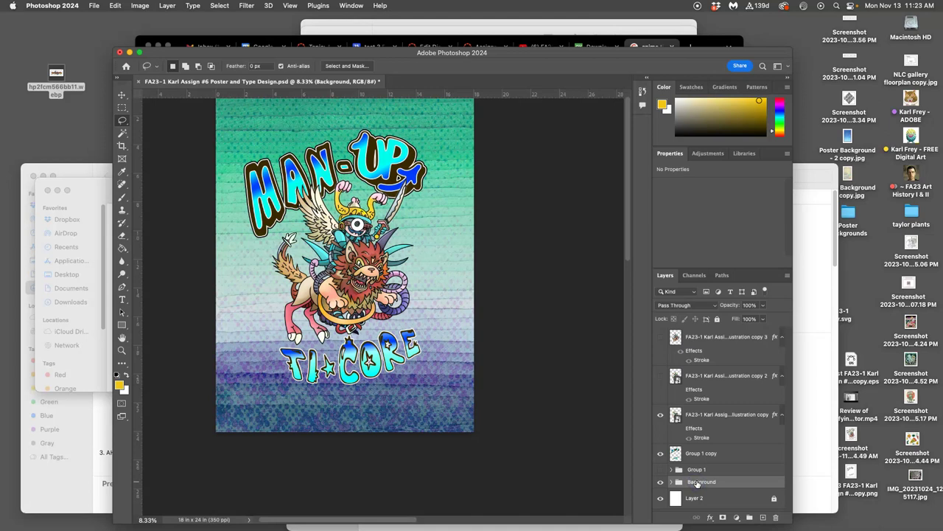
pyautogui.press('super+j')
pyautogui.rightClick(697, 482)
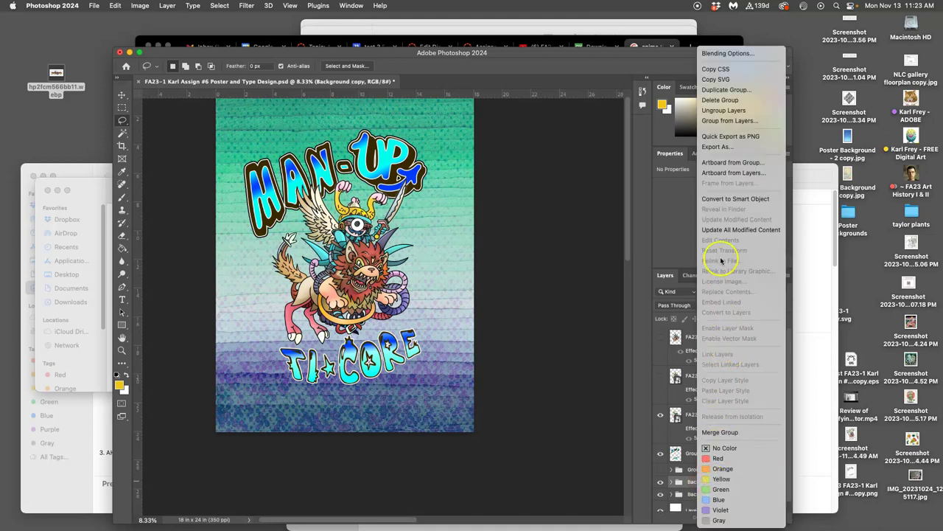
pyautogui.click(720, 432)
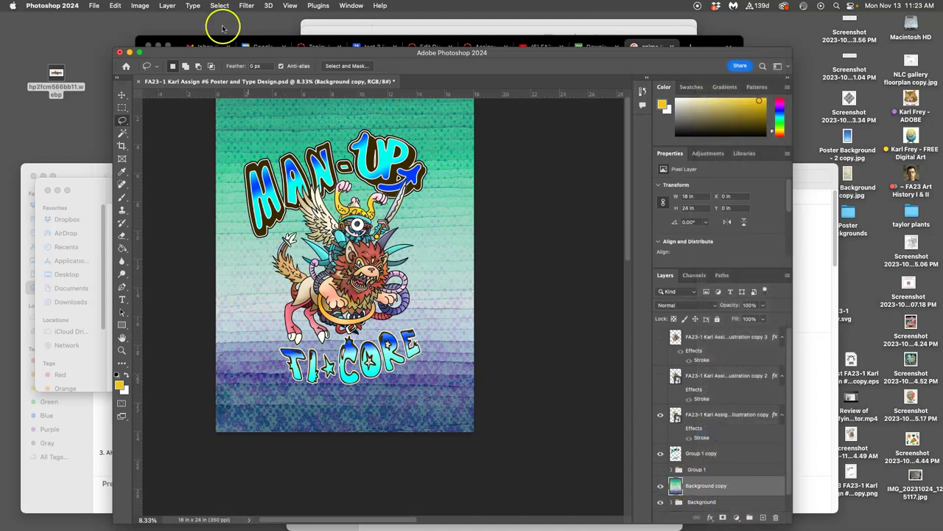
# Invert the Background copy's colours to a magenta-to-olive backdrop.
pyautogui.click(141, 5)
pyautogui.moveTo(193, 33)
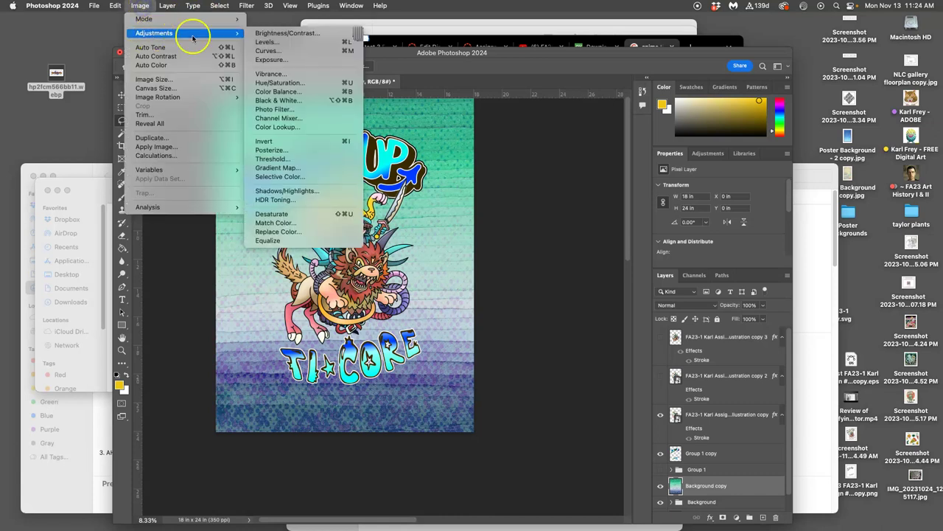
pyautogui.click(272, 141)
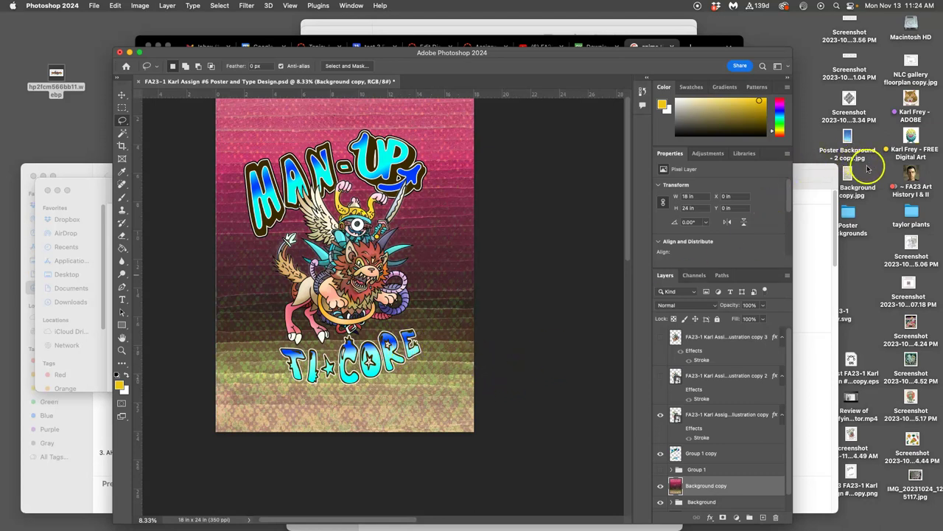
# Drop the Poster Background file onto the canvas, stretch it to nearly full poster size, and commit.
pyautogui.moveTo(848, 175); pyautogui.dragTo(408, 278)
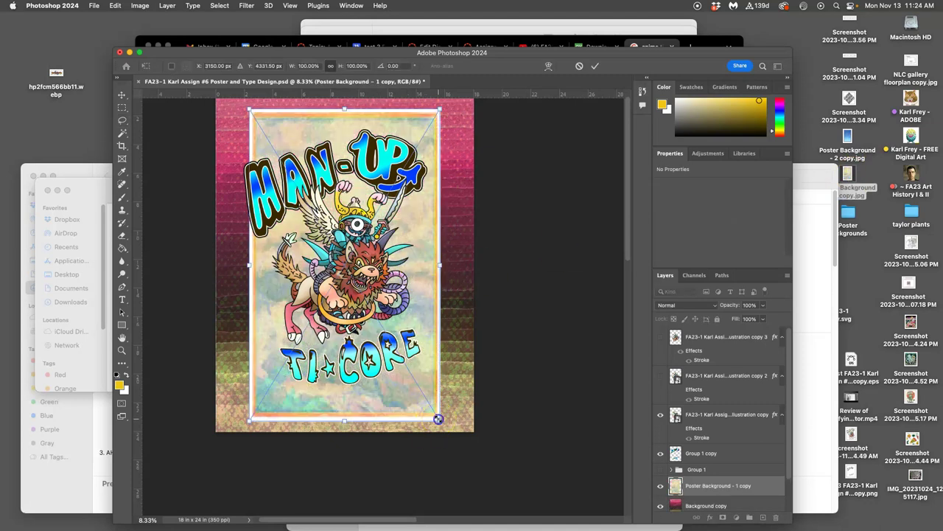
pyautogui.moveTo(439, 419); pyautogui.dragTo(453, 425)
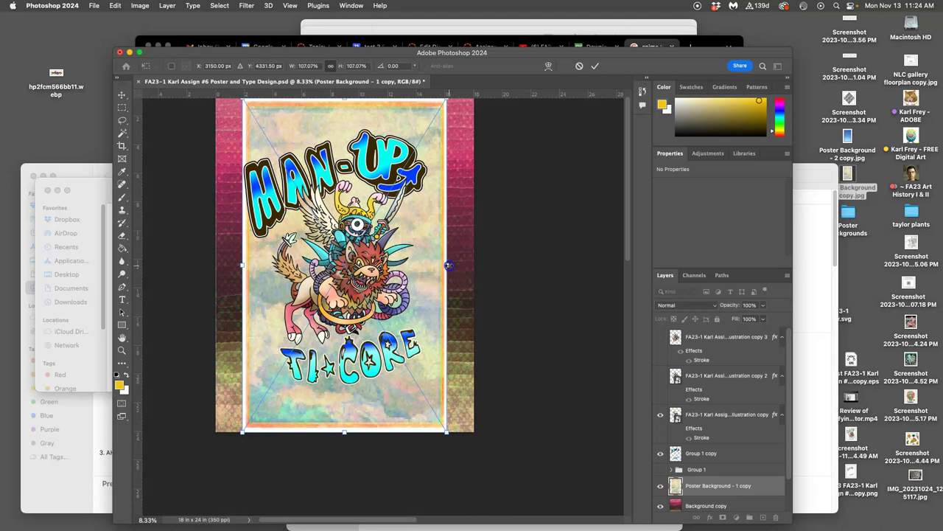
pyautogui.moveTo(449, 265); pyautogui.dragTo(474, 267)
pyautogui.press('Return')
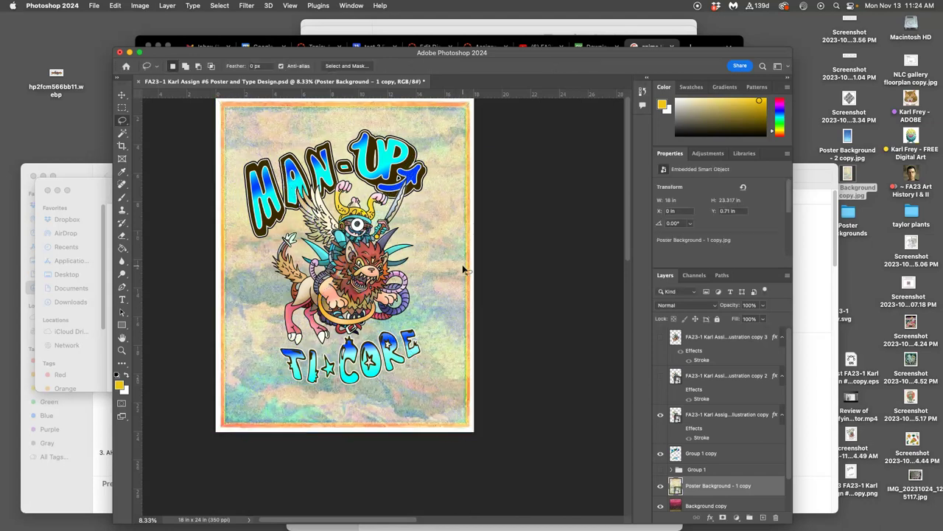
pyautogui.scroll(5, 444, 276)
pyautogui.scroll(1, 516, 318)
pyautogui.scroll(10, 516, 318)
pyautogui.scroll(-5, 516, 318)
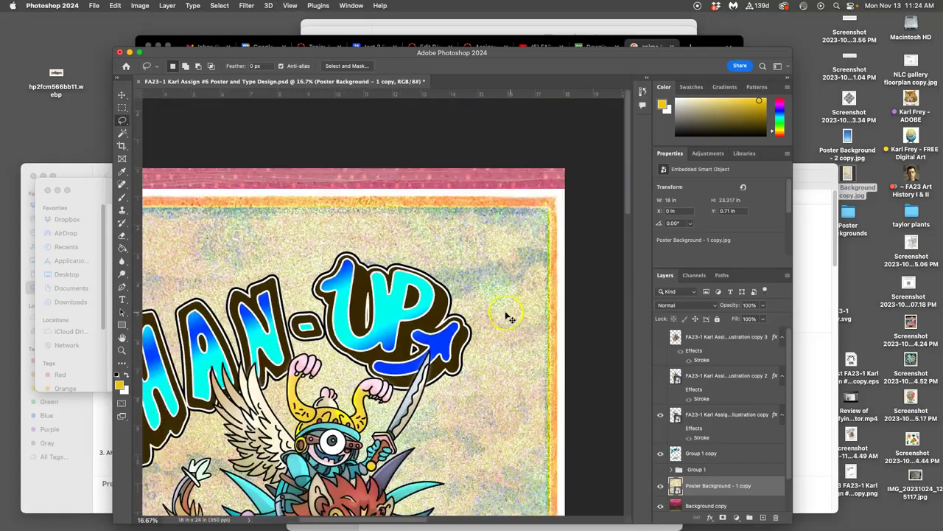
pyautogui.scroll(-3, 480, 312)
pyautogui.scroll(3, 480, 312)
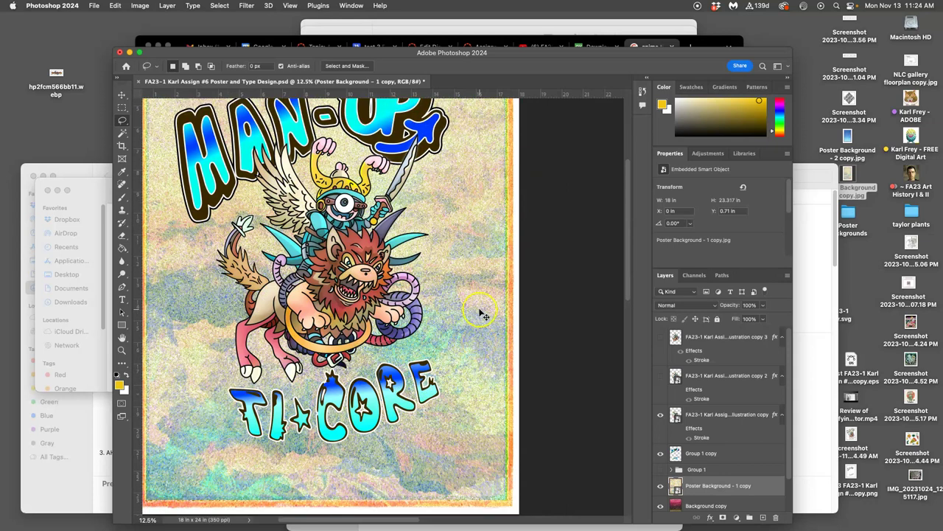
pyautogui.scroll(-2, 481, 312)
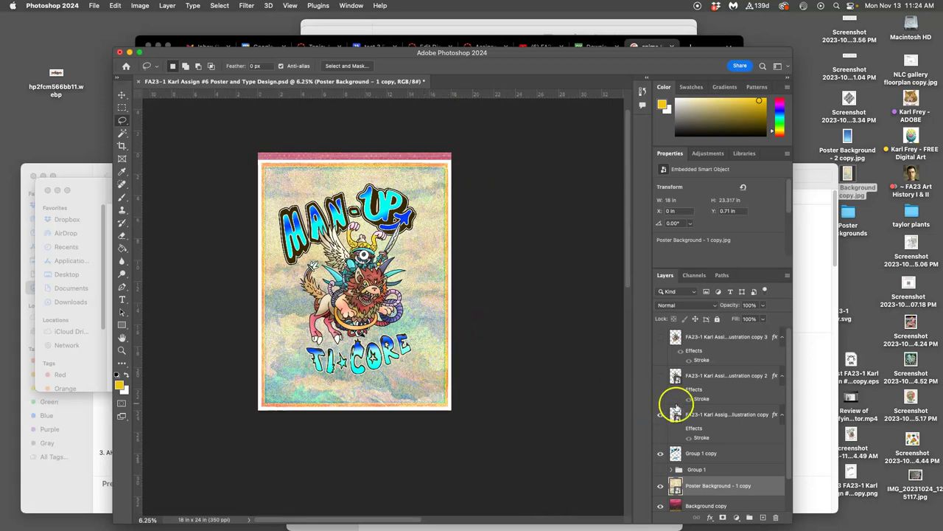
# Compare the red and blue lettering versions, then select the Group 1 copy layer.
pyautogui.click(662, 454)
pyautogui.click(660, 461)
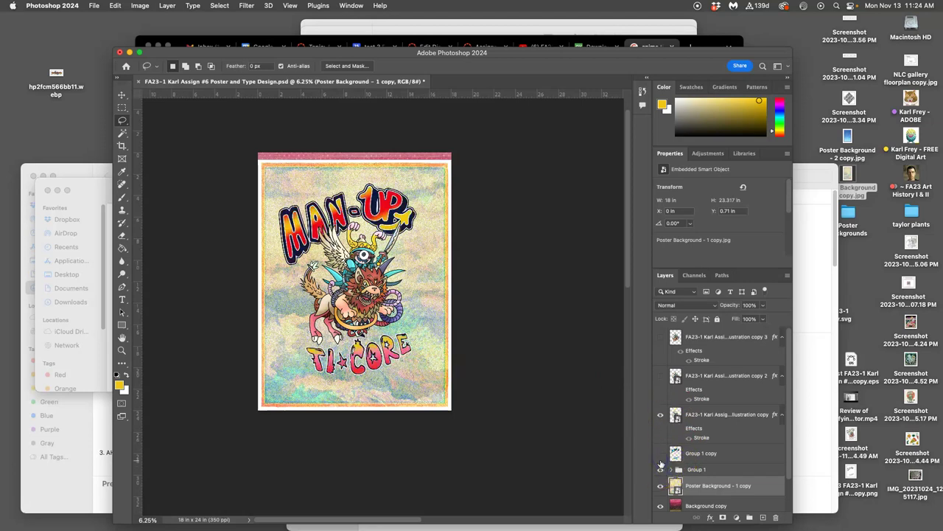
pyautogui.click(661, 453)
pyautogui.click(660, 469)
pyautogui.click(702, 456)
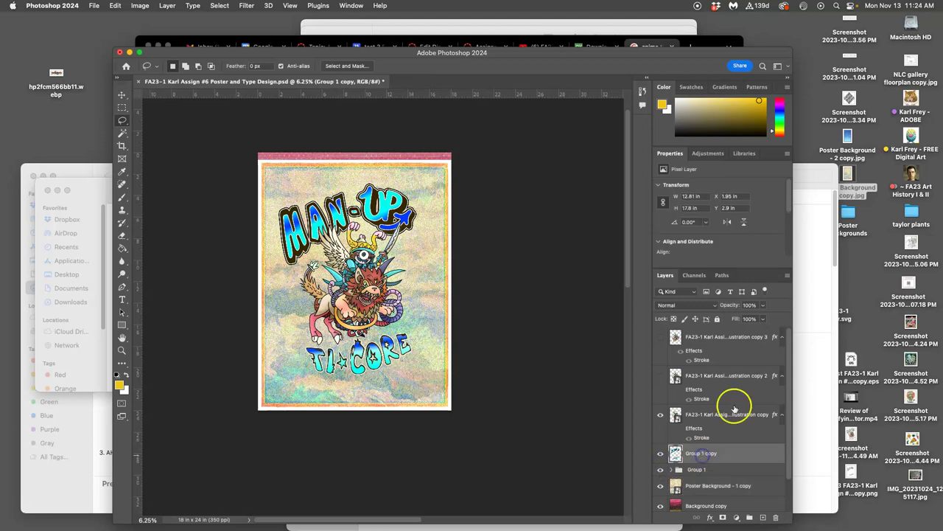
# Set Group 1 copy to Hard Light blending at 73% opacity.
pyautogui.click(762, 304)
pyautogui.moveTo(767, 318); pyautogui.dragTo(746, 320)
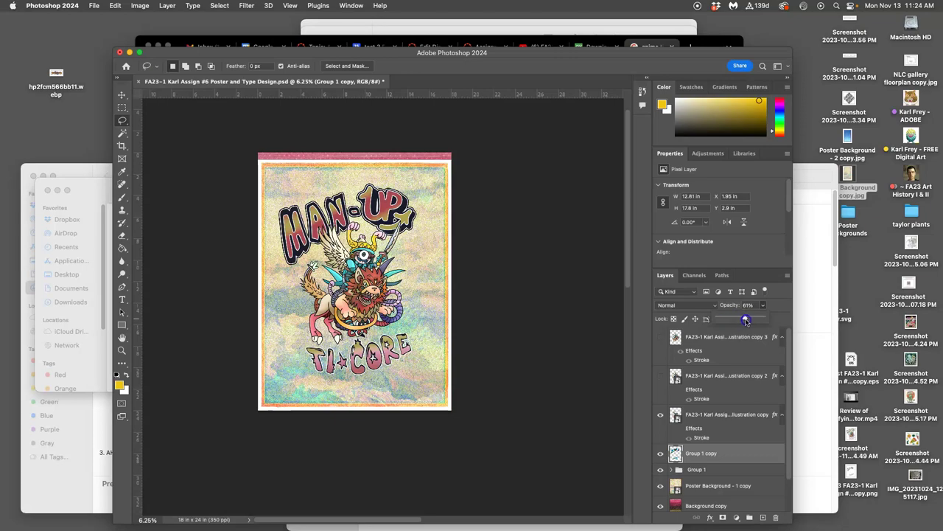
pyautogui.click(693, 304)
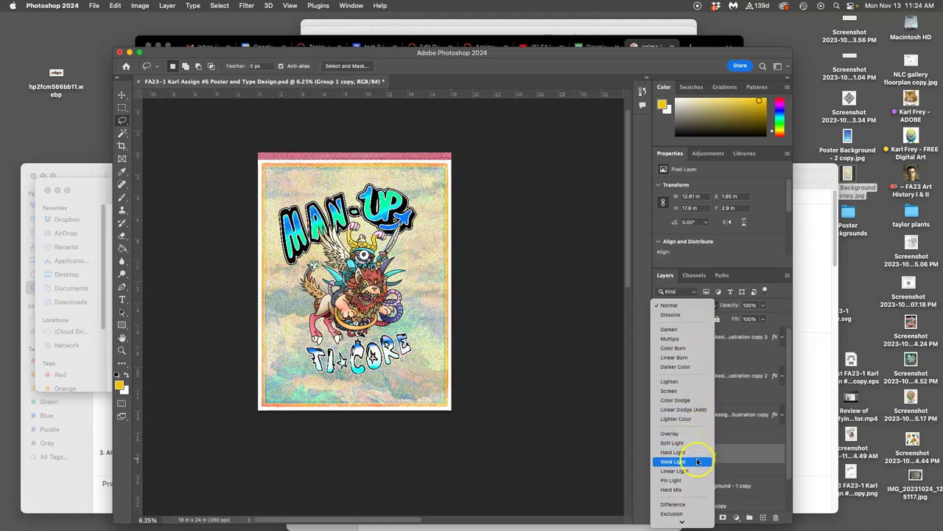
pyautogui.click(698, 453)
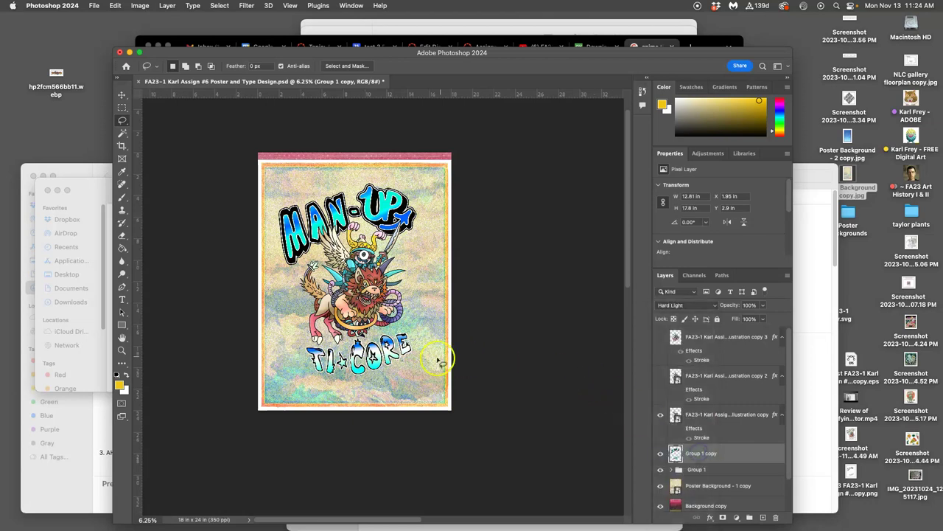
pyautogui.scroll(3, 412, 367)
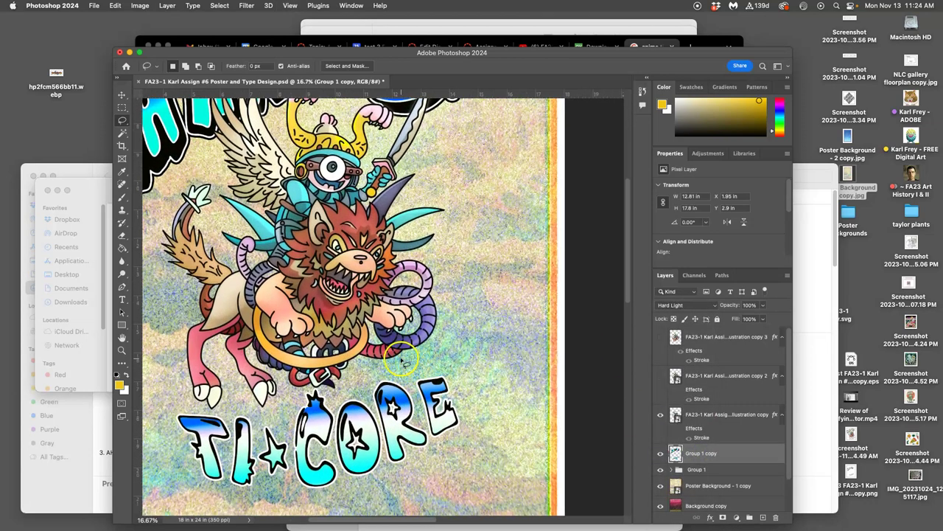
pyautogui.click(762, 305)
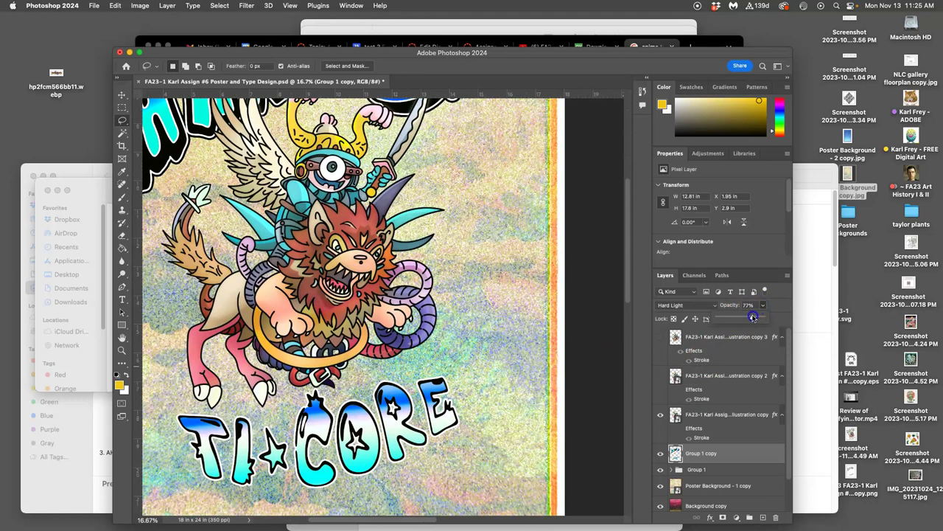
pyautogui.moveTo(753, 317); pyautogui.dragTo(754, 318)
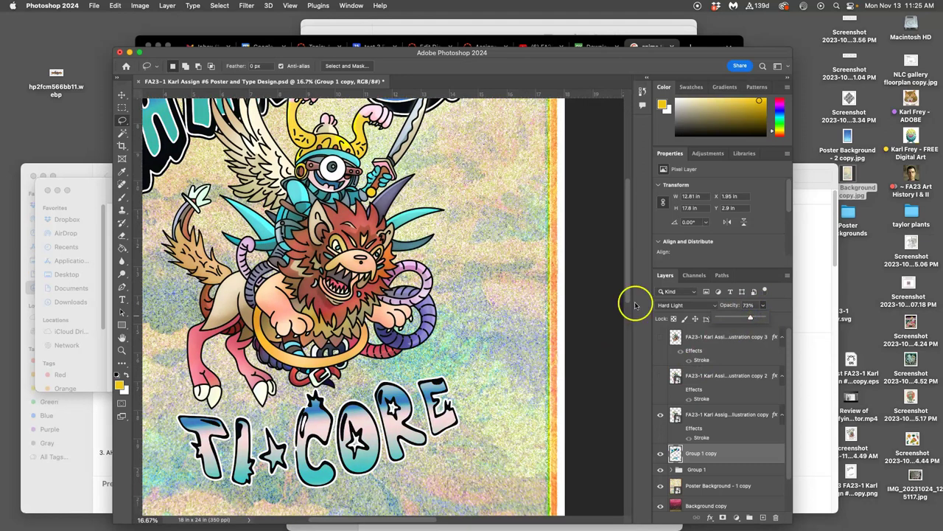
pyautogui.scroll(-3, 505, 285)
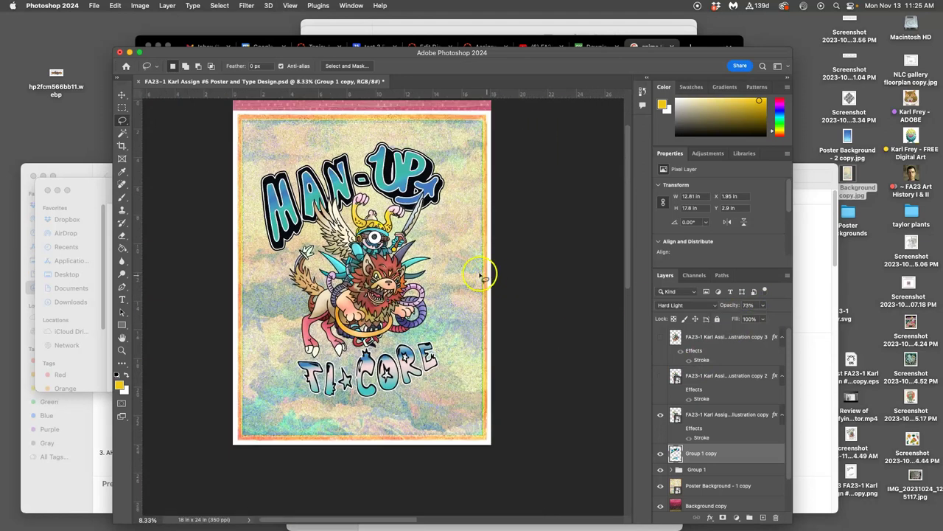
pyautogui.hscroll(-1, 478, 274)
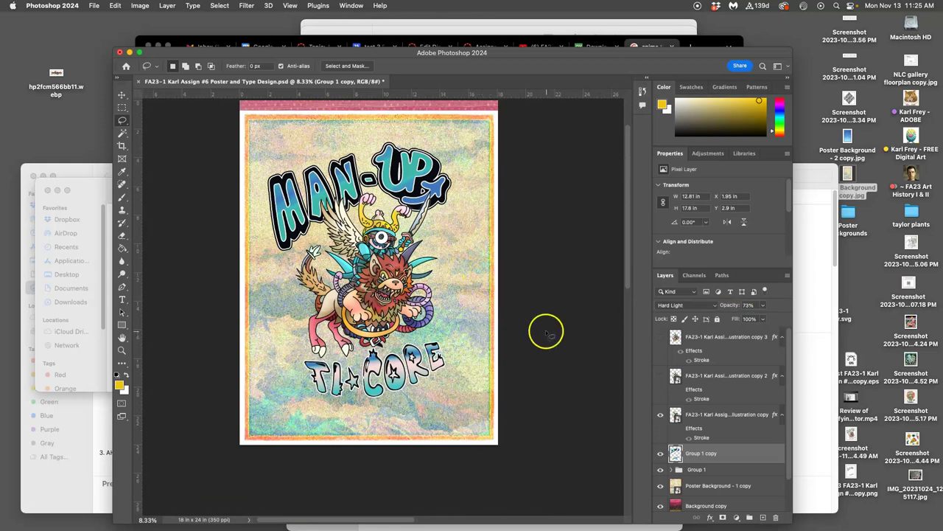
pyautogui.scroll(-1, 721, 417)
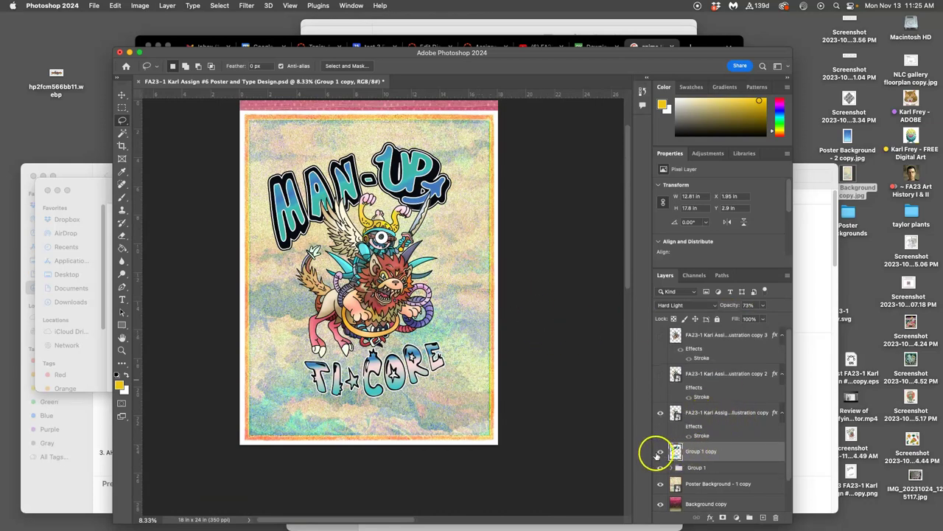
pyautogui.scroll(1, 732, 414)
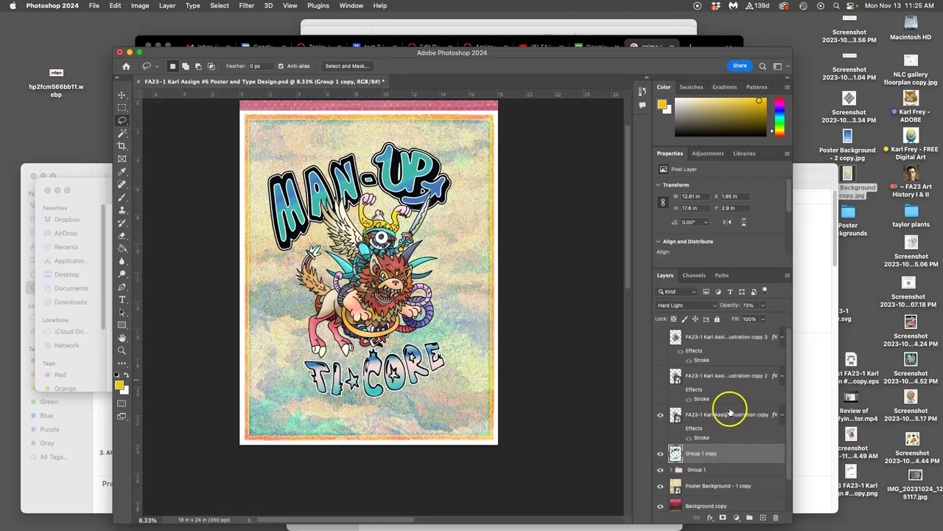
# Switch Group 1 copy to Dissolve blending at 70% opacity.
pyautogui.scroll(-3, 727, 409)
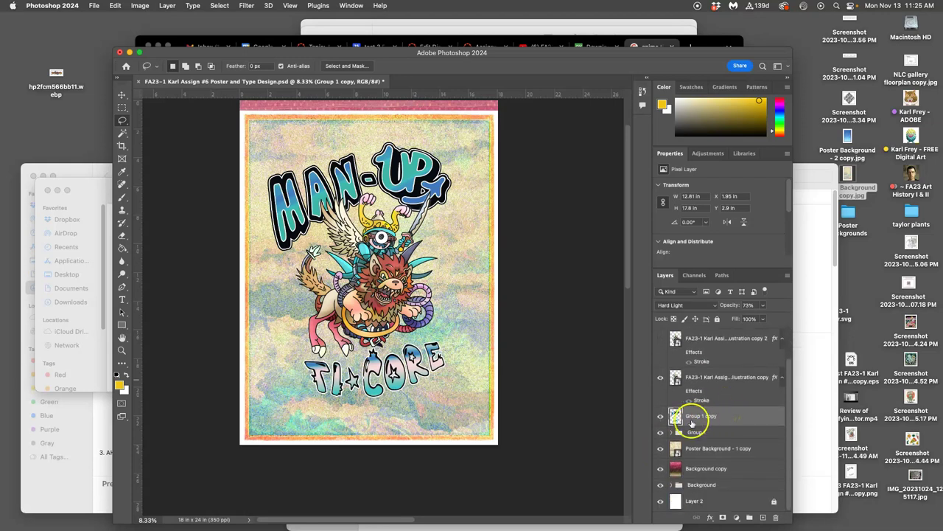
pyautogui.click(660, 418)
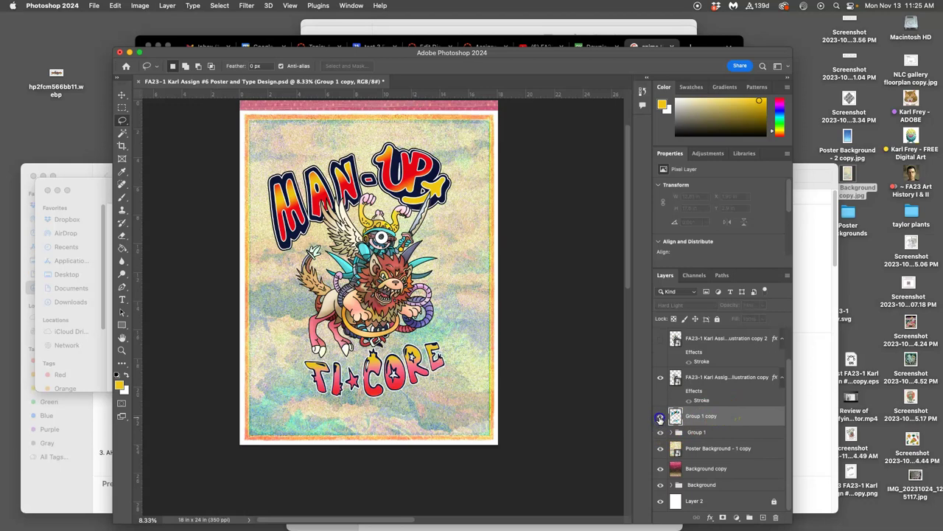
pyautogui.click(660, 418)
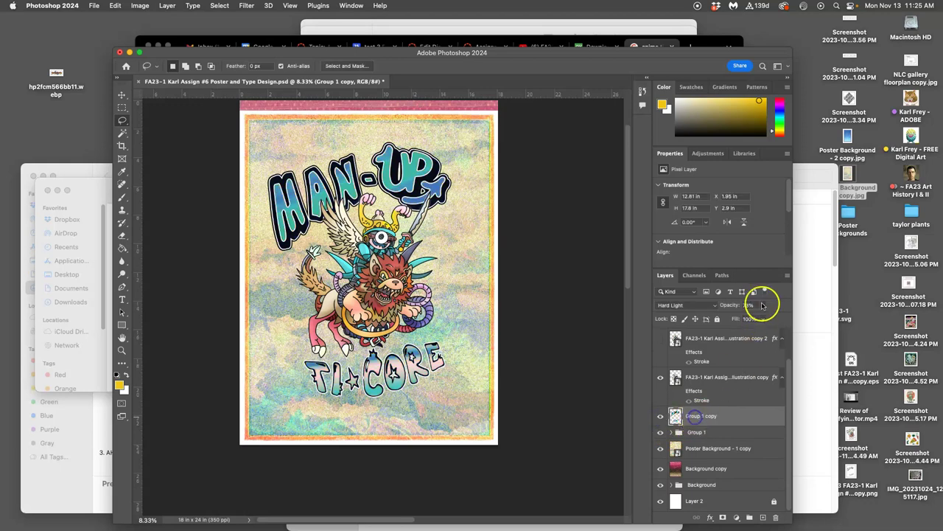
pyautogui.click(693, 305)
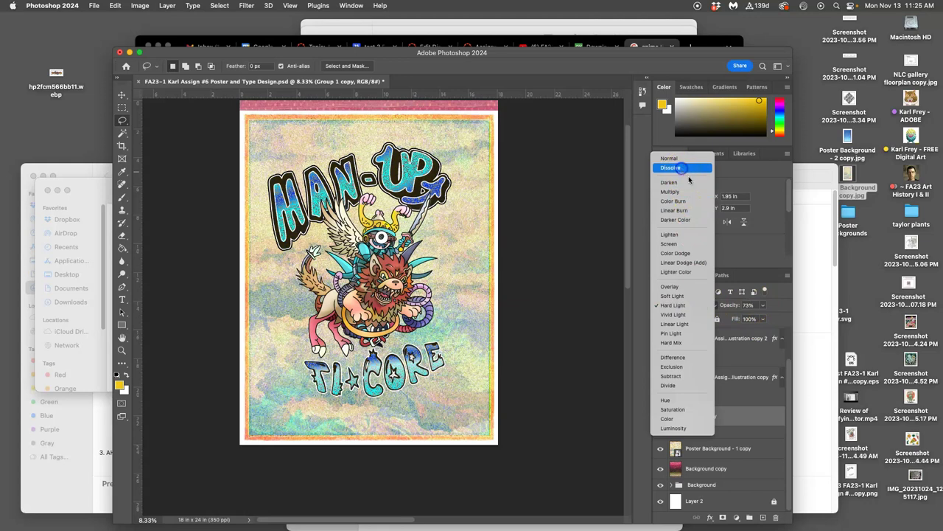
pyautogui.click(682, 168)
pyautogui.click(763, 304)
pyautogui.moveTo(765, 318); pyautogui.dragTo(757, 317)
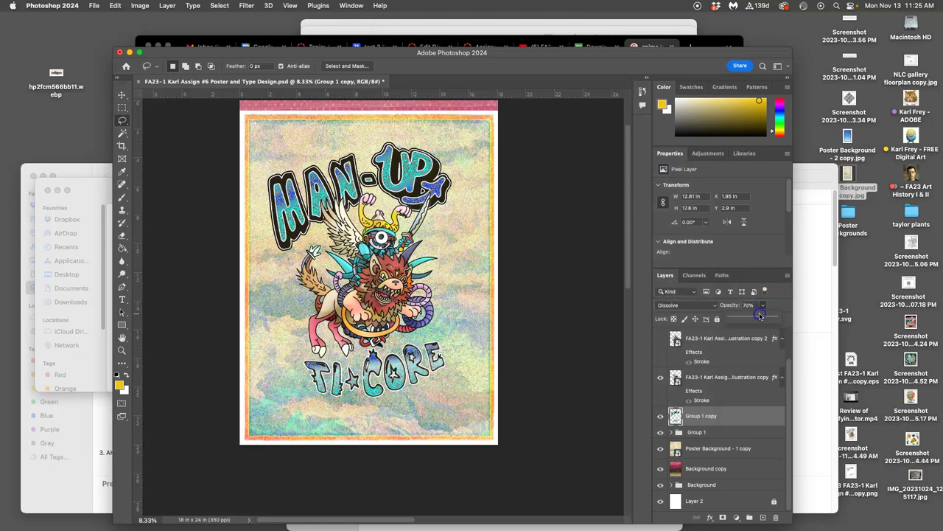
# Zoom in and pan around the lion to inspect the speckled texture.
pyautogui.press('super+plus')
pyautogui.press('super+plus')
pyautogui.press('super+plus')
pyautogui.press('super+plus')
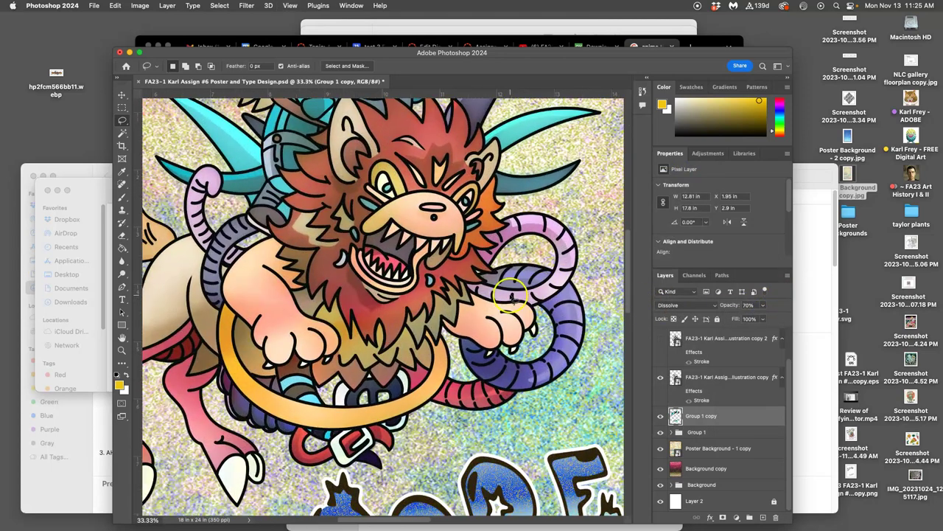
pyautogui.scroll(-10, 511, 297)
pyautogui.hscroll(-5, 466, 333)
pyautogui.hscroll(5, 466, 333)
pyautogui.scroll(-10, 467, 333)
pyautogui.hscroll(-5, 469, 333)
# Turn on Illustration copy 2 and hide the original stroked Illustration copy.
pyautogui.press('super+minus')
pyautogui.press('super+minus')
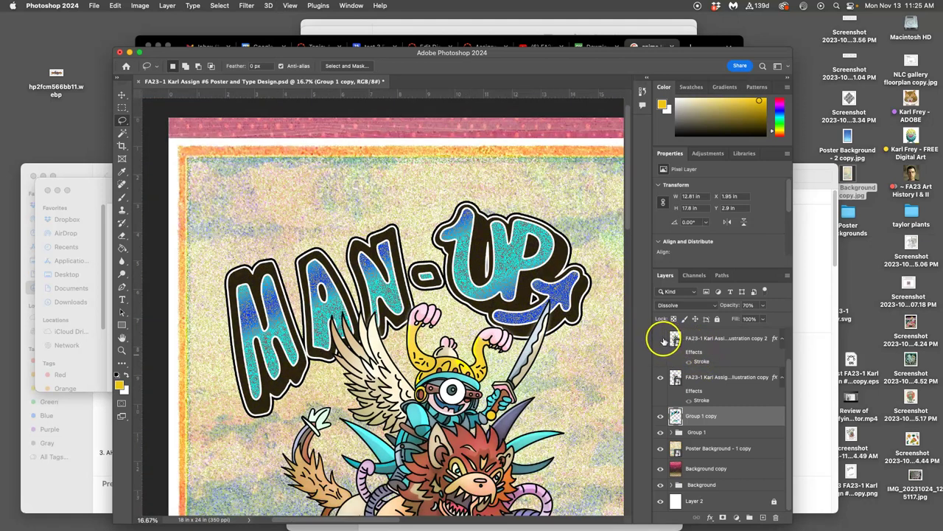
pyautogui.click(661, 338)
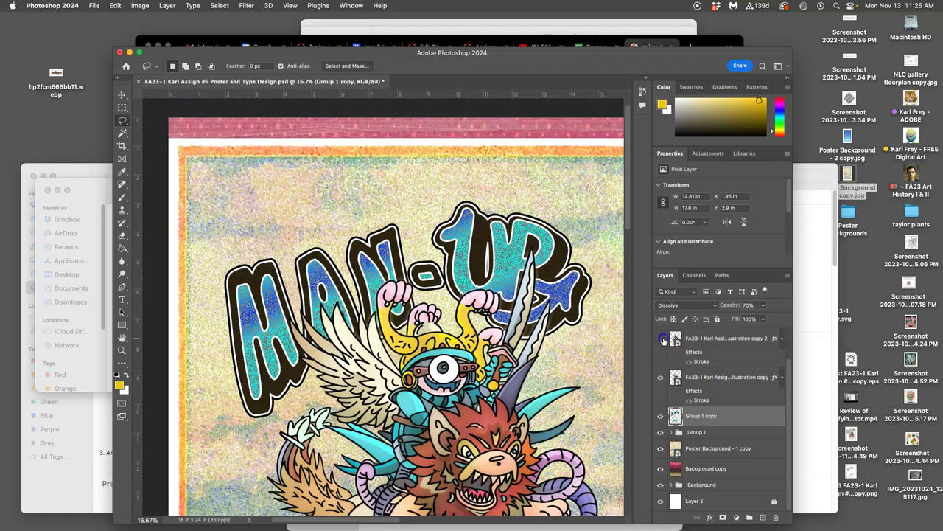
pyautogui.click(661, 339)
pyautogui.press('super+minus')
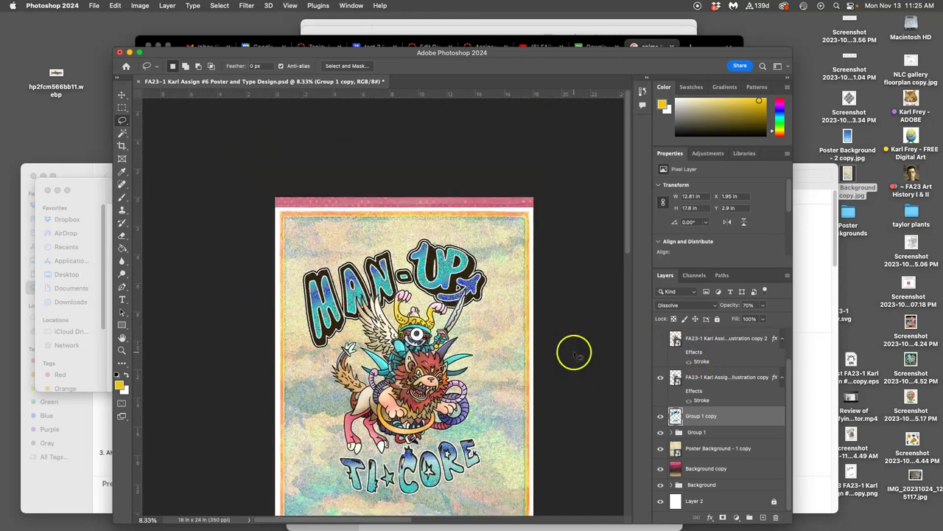
pyautogui.click(661, 338)
pyautogui.click(661, 378)
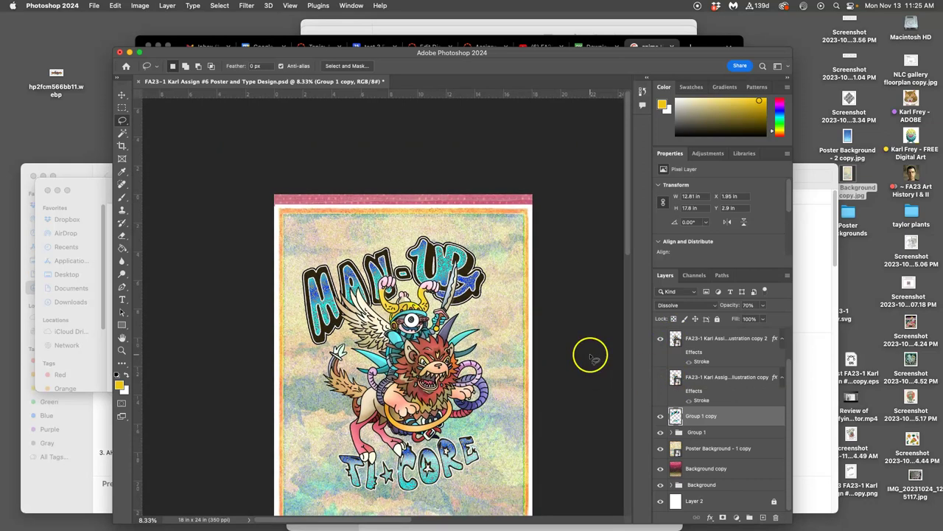
# Duplicate Illustration copy 2 and rasterize the new copy.
pyautogui.click(713, 340)
pyautogui.press('super+j')
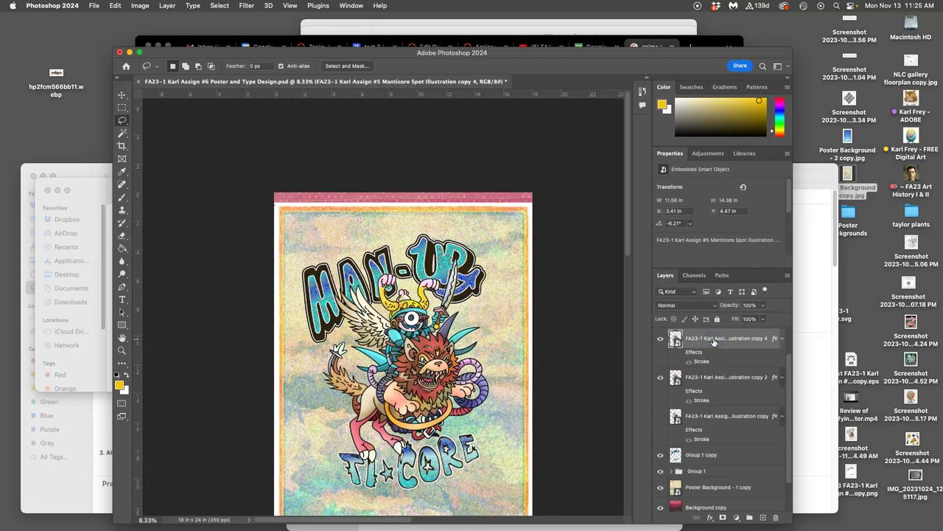
pyautogui.rightClick(711, 345)
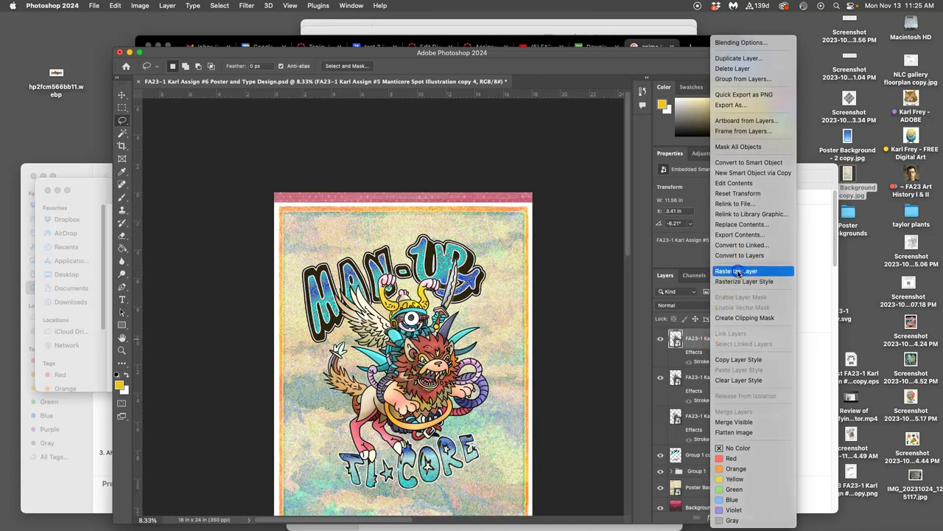
pyautogui.click(729, 211)
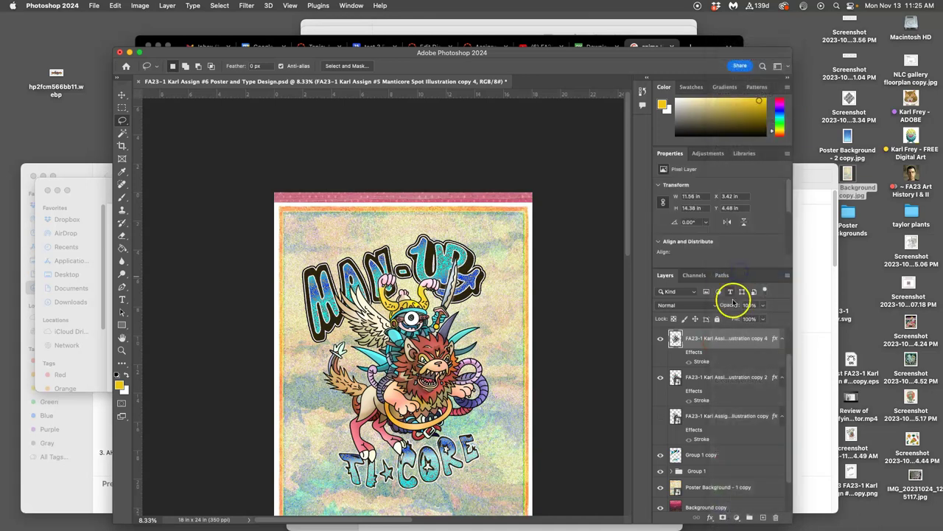
# Shift the rasterized copy's hue slightly, to about +8, with Hue/Saturation.
pyautogui.click(140, 6)
pyautogui.moveTo(151, 33)
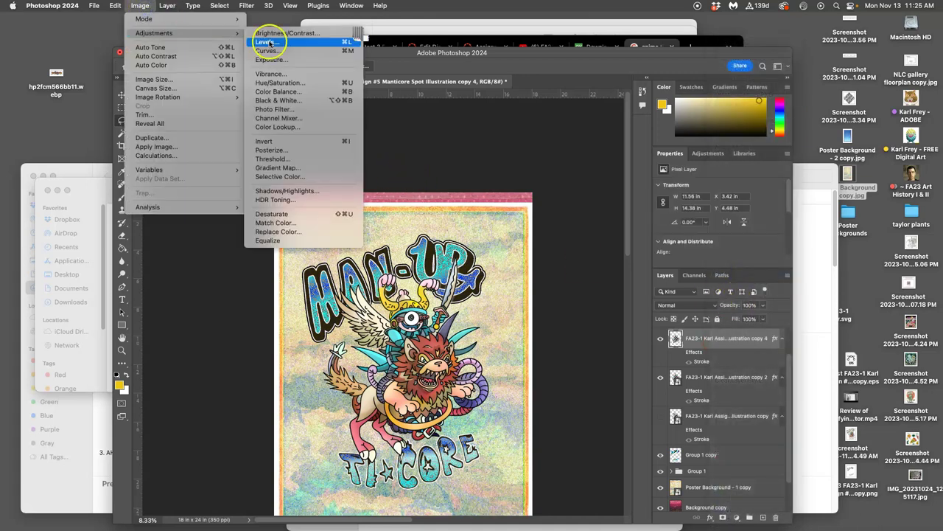
pyautogui.click(276, 80)
pyautogui.moveTo(655, 239); pyautogui.dragTo(661, 241)
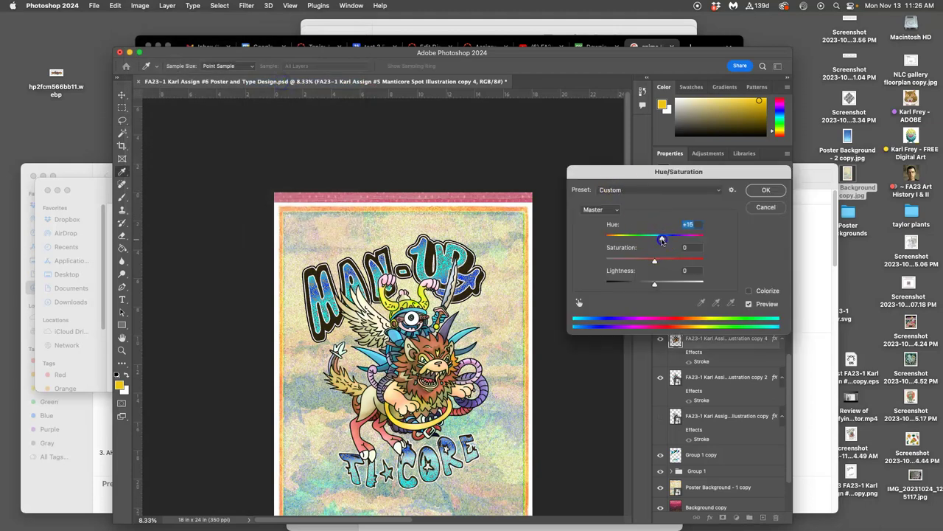
pyautogui.moveTo(662, 240); pyautogui.dragTo(659, 241)
# Apply the hue adjustment, then set the character copy to Dissolve at 62% opacity.
pyautogui.click(764, 190)
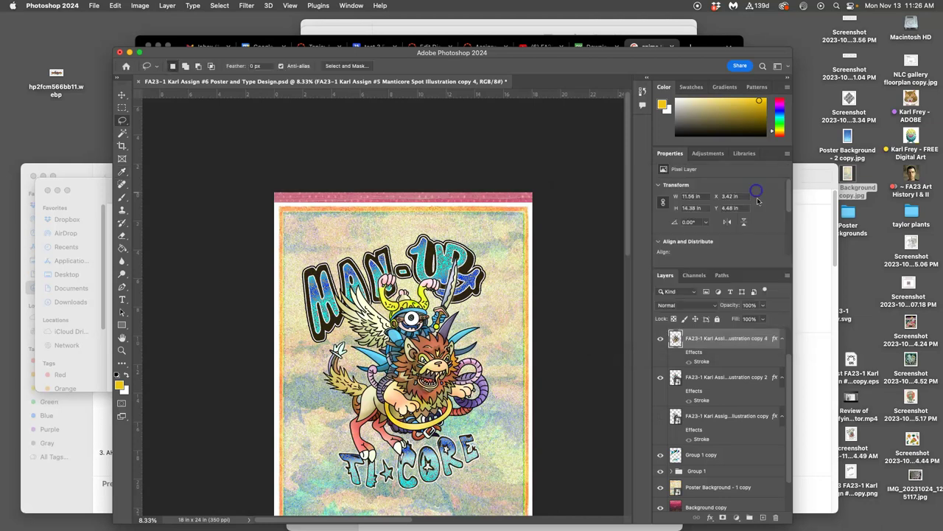
pyautogui.click(679, 305)
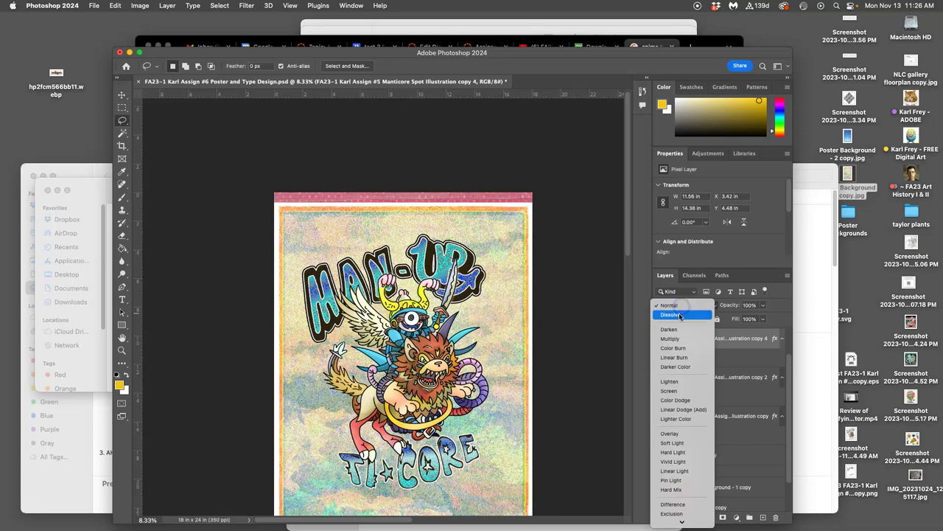
pyautogui.click(680, 316)
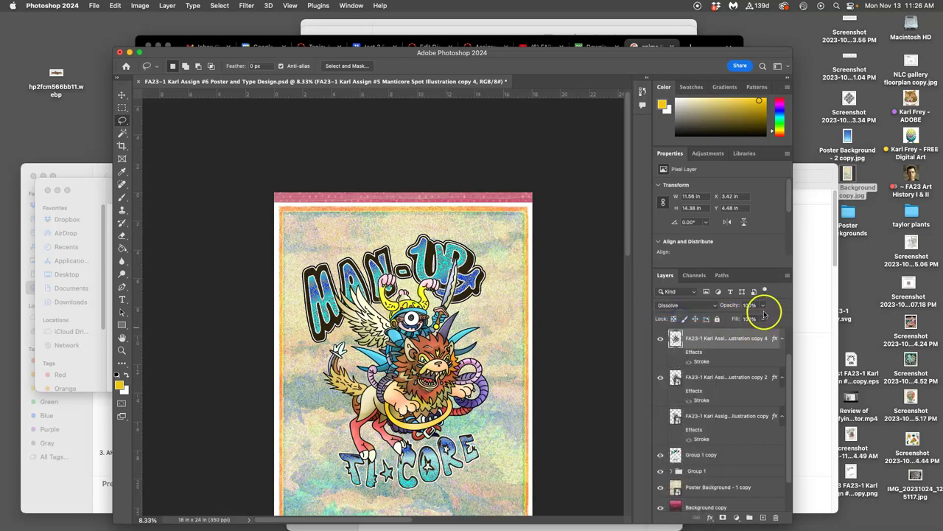
pyautogui.click(763, 307)
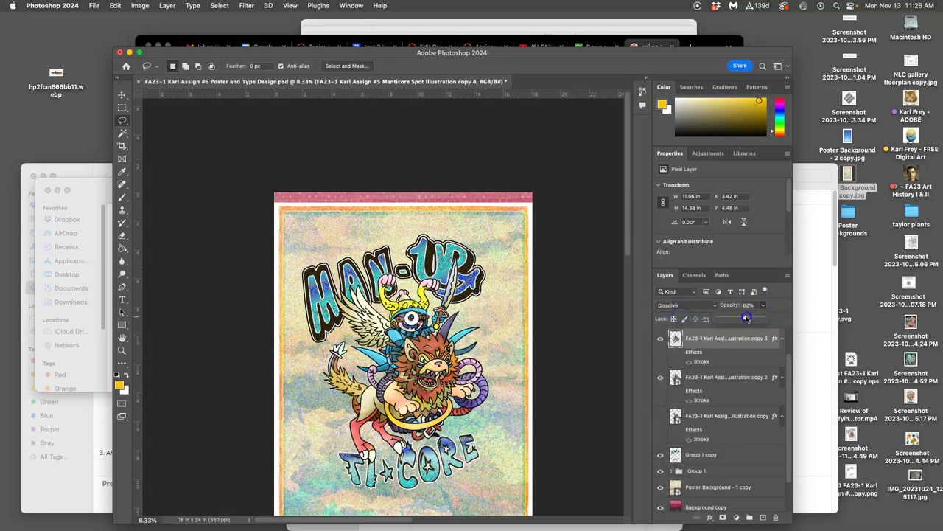
# Zoom in and toggle the character copy's visibility to compare the grainy dissolve texture.
pyautogui.press('super+equal')
pyautogui.press('super+equal')
pyautogui.press('super+equal')
pyautogui.press('super+equal')
pyautogui.press('super+equal')
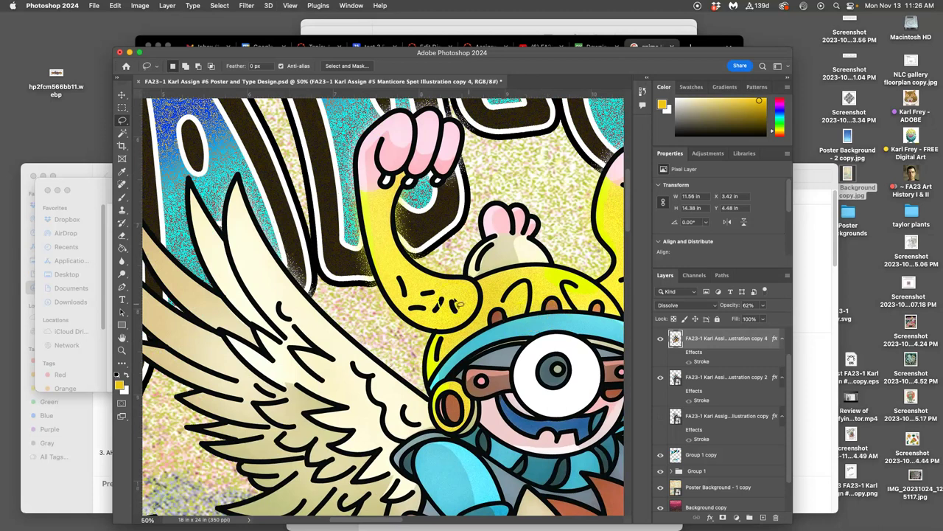
pyautogui.click(660, 338)
pyautogui.click(661, 339)
pyautogui.hscroll(5, 472, 313)
pyautogui.scroll(-2, 472, 313)
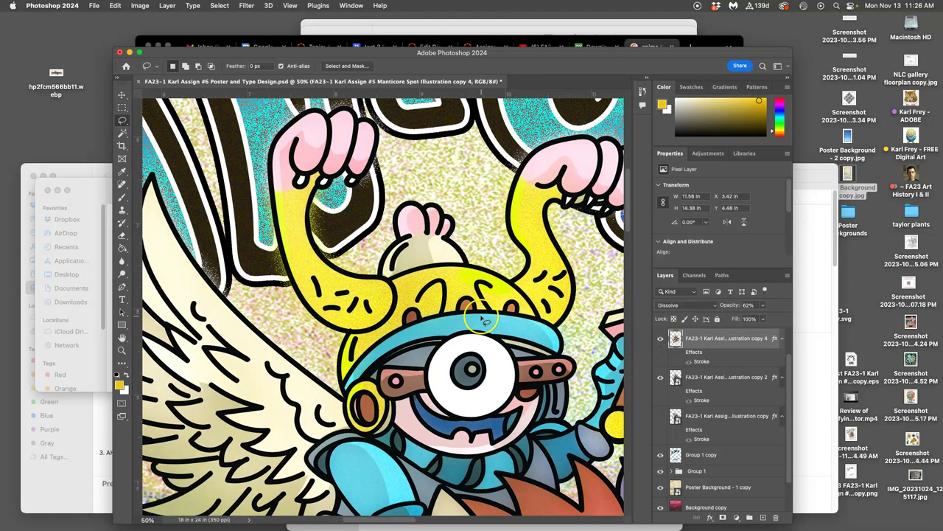
pyautogui.scroll(-4, 482, 320)
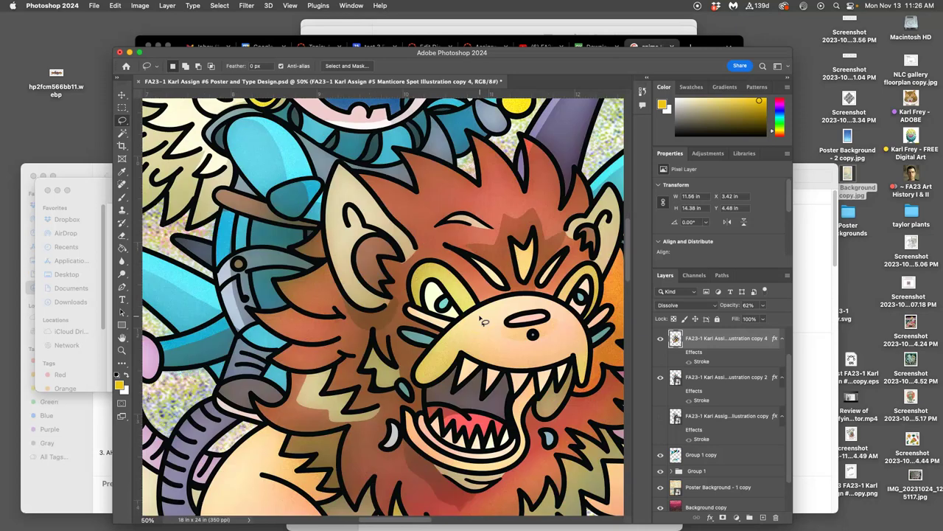
pyautogui.scroll(-15, 484, 321)
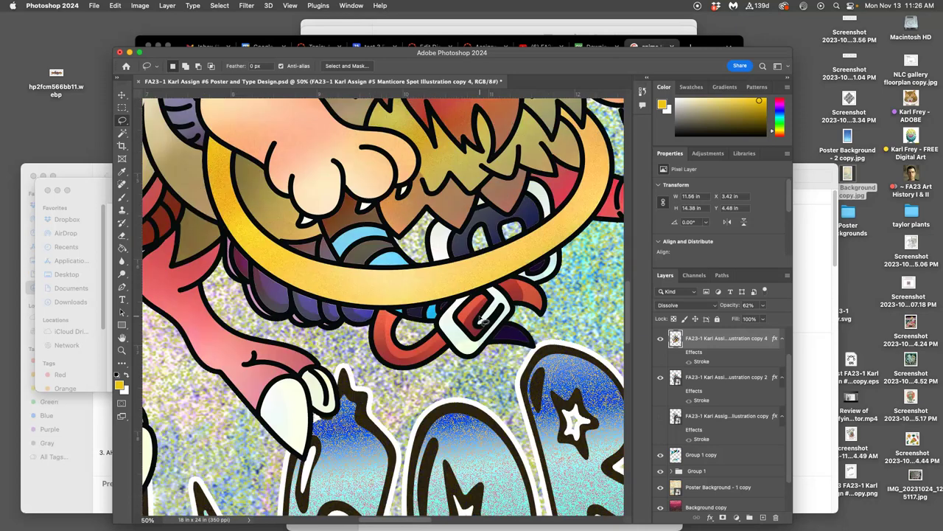
pyautogui.scroll(-10, 481, 320)
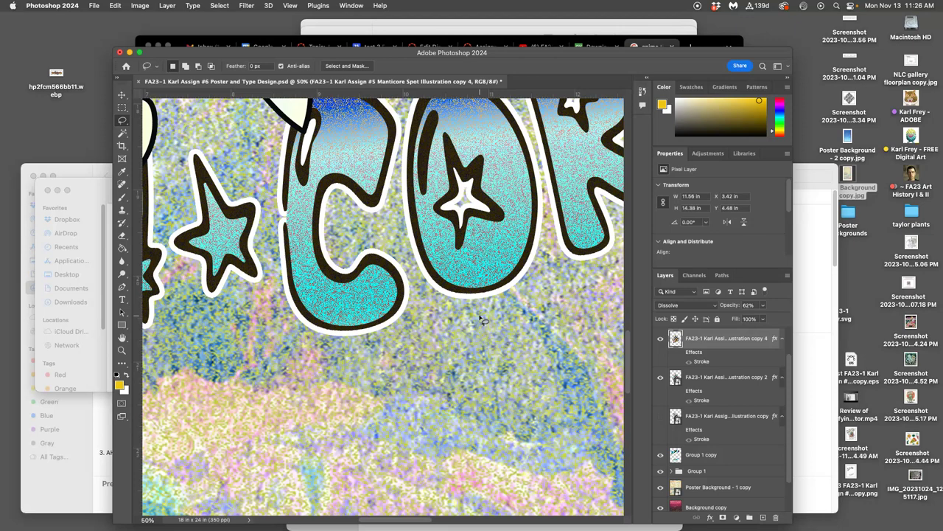
pyautogui.scroll(-6, 480, 319)
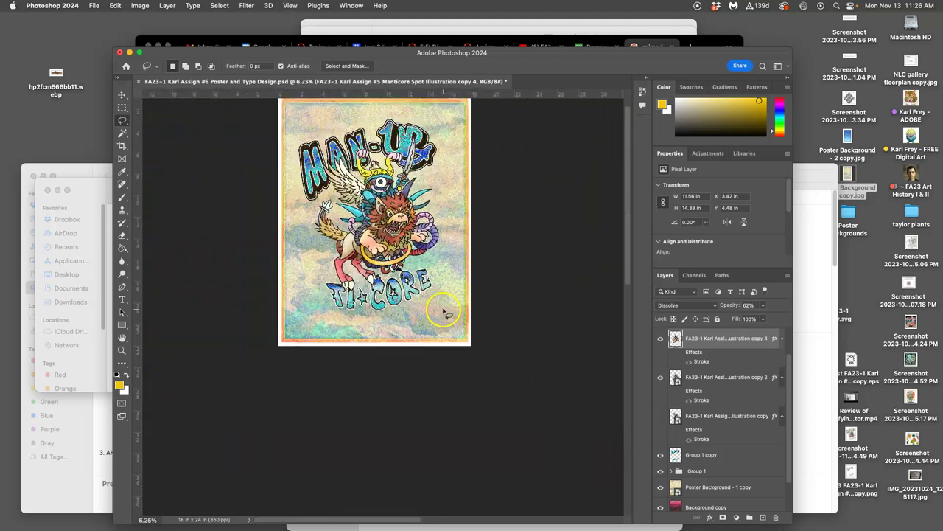
pyautogui.scroll(2, 446, 313)
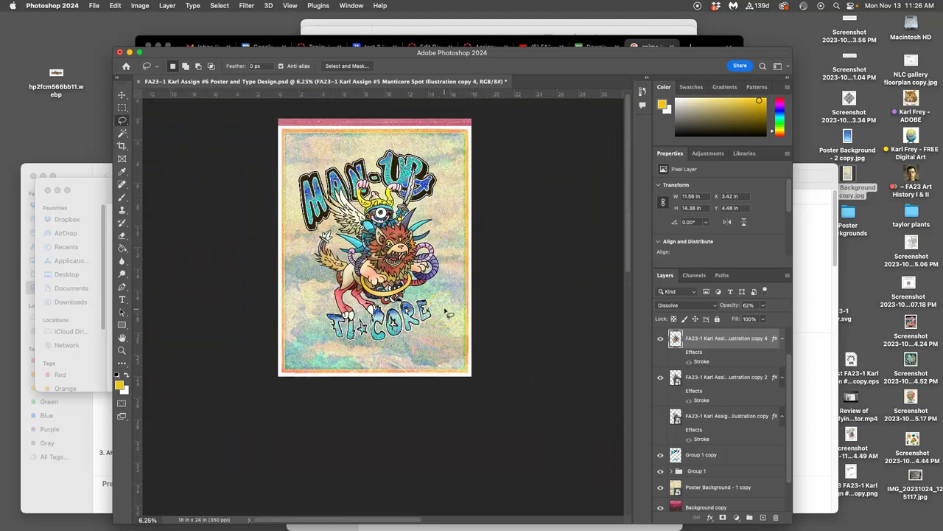
# Duplicate the stroked test 3 Design copy lettering layer from Group 1.
pyautogui.click(671, 470)
pyautogui.scroll(-5, 738, 469)
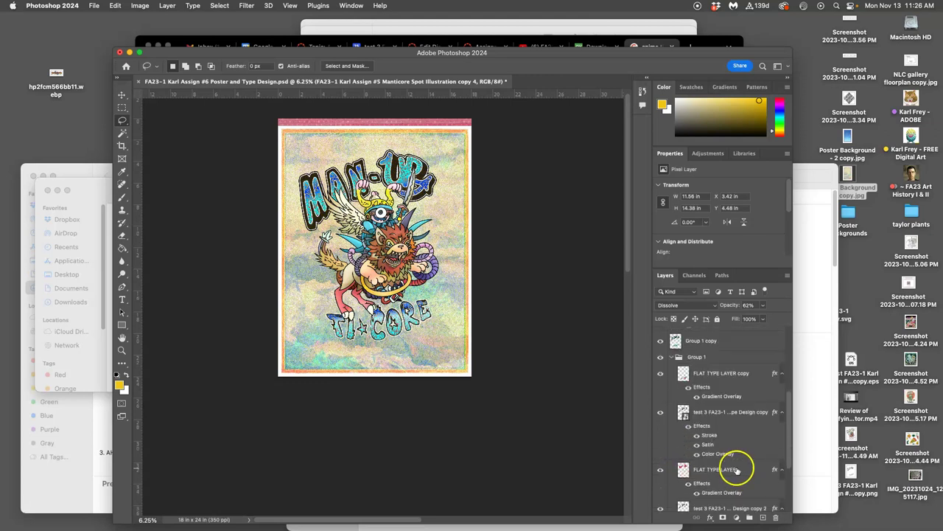
pyautogui.click(717, 418)
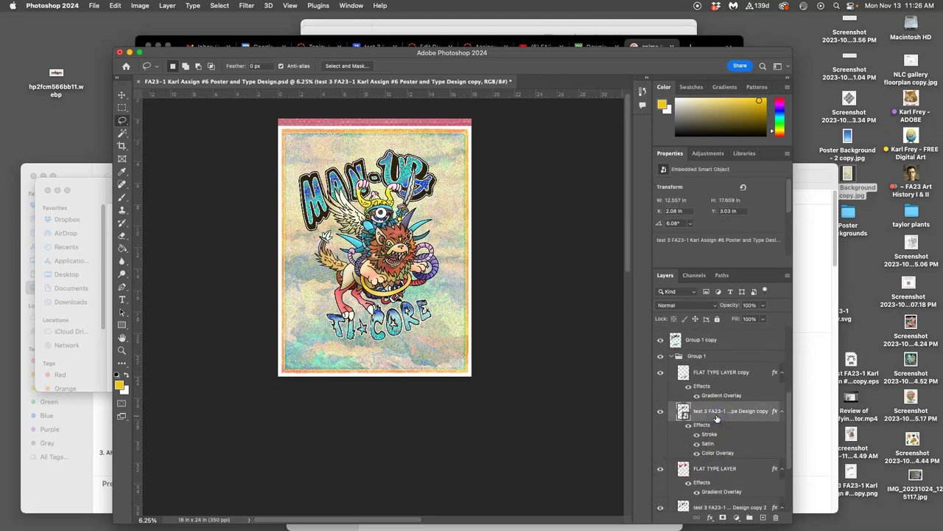
pyautogui.press('super+j')
# Move the lettering duplicate just below Illustration copy 2 and zoom in on the TI-CORE lettering.
pyautogui.press('super+bracketright')
pyautogui.press('super+bracketright')
pyautogui.press('super+bracketright')
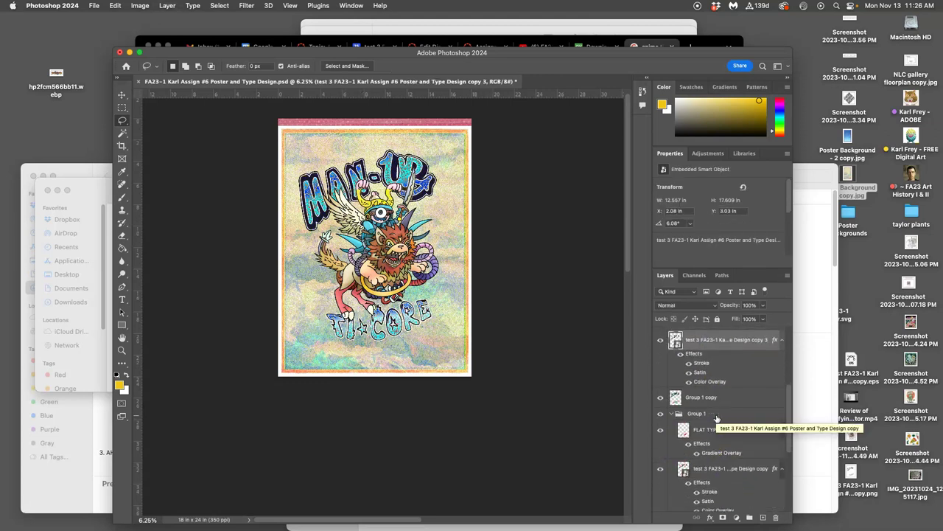
pyautogui.press('super+bracketright')
pyautogui.press('super+bracketright')
pyautogui.press('super+bracketright')
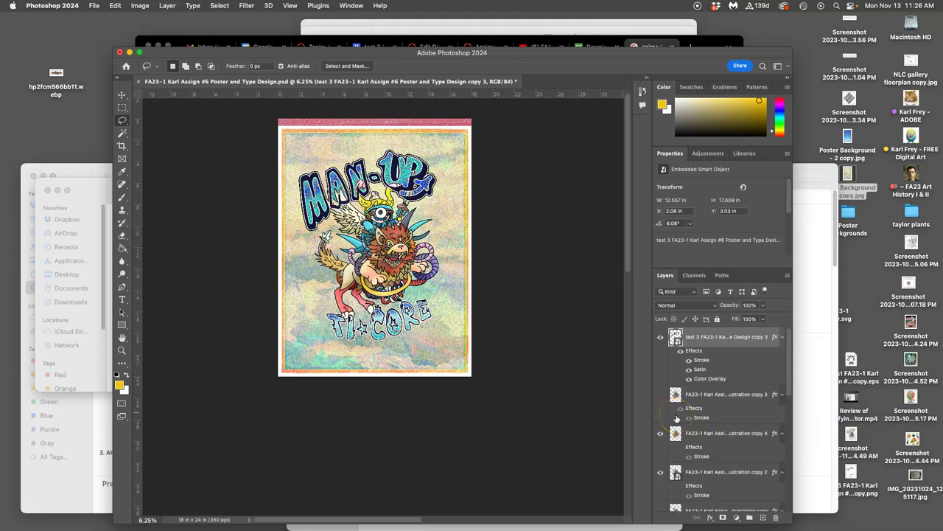
pyautogui.press('super+bracketleft')
pyautogui.press('super+bracketleft')
pyautogui.press('super+bracketleft')
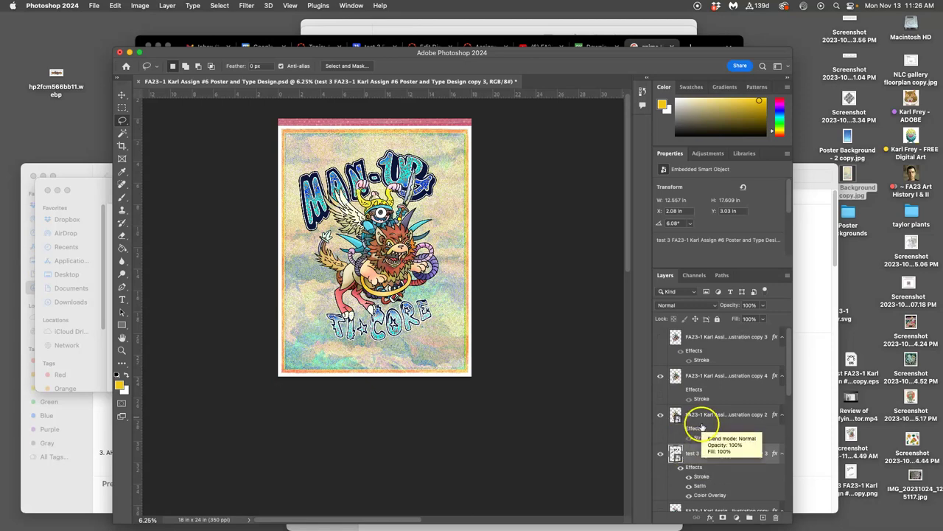
pyautogui.press('super+equal')
pyautogui.press('super+equal')
pyautogui.press('super+equal')
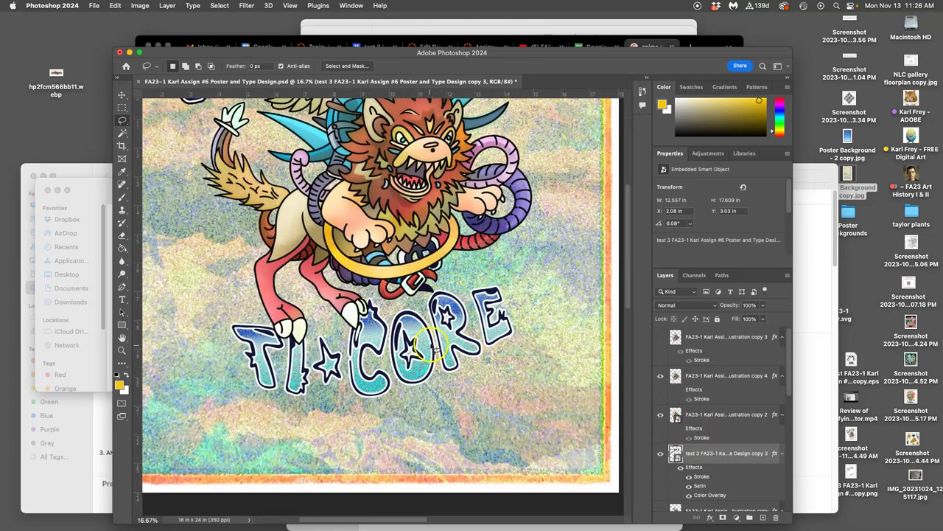
pyautogui.press('super+equal')
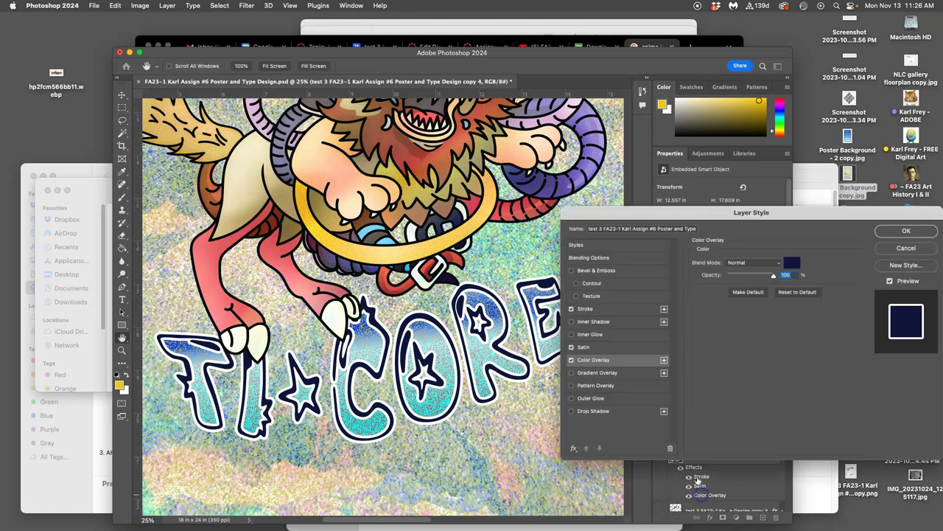
# Change the lettering copy's Color Overlay from navy to pink #f5959d sampled from the creature, then zoom out.
pyautogui.doubleClick(703, 495)
pyautogui.click(791, 263)
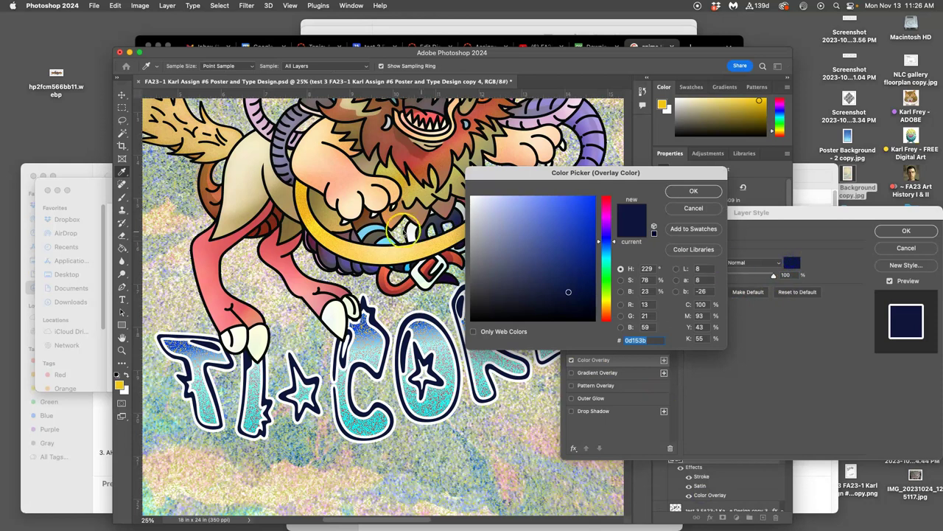
pyautogui.click(314, 285)
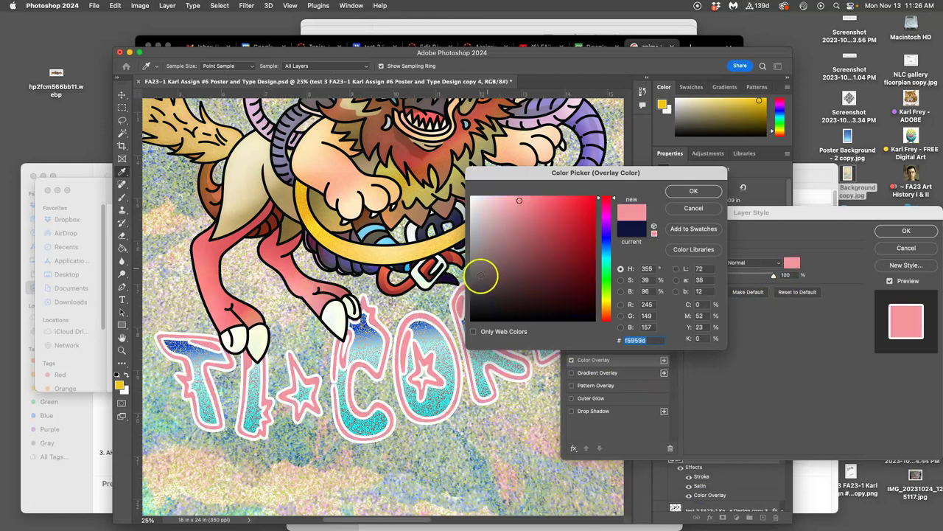
pyautogui.click(694, 191)
pyautogui.press('super+minus')
pyautogui.press('super+minus')
pyautogui.press('super+minus')
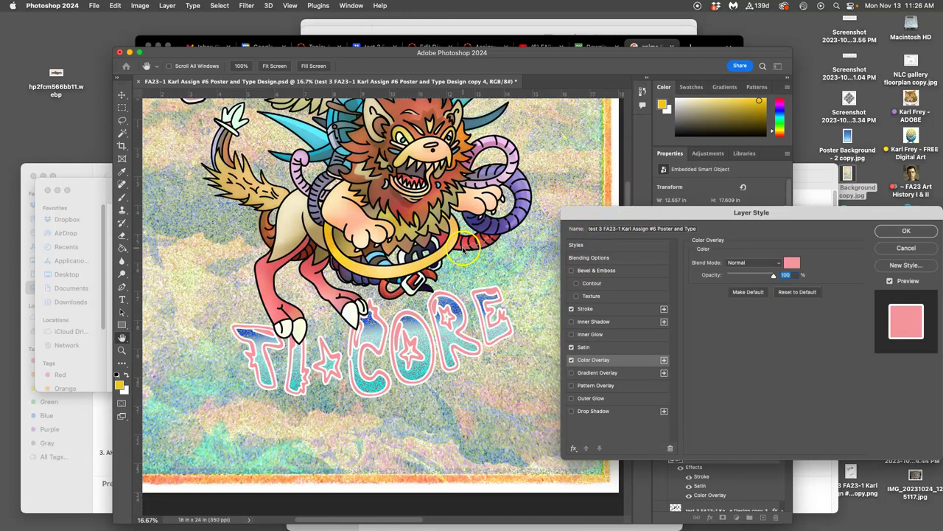
pyautogui.scroll(2, 480, 249)
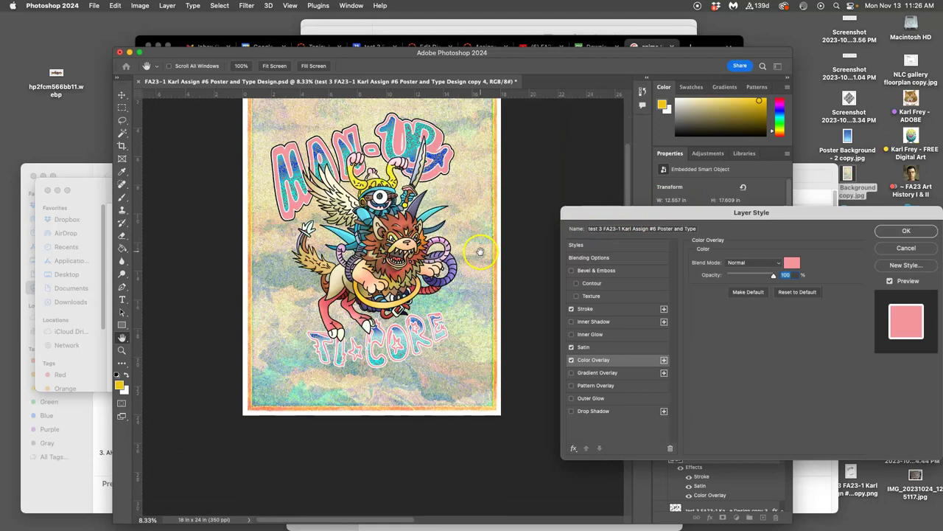
# Swap the Color Overlay for a Gradient Overlay using the Pink_15 preset gradient.
pyautogui.click(572, 373)
pyautogui.click(571, 360)
pyautogui.click(590, 372)
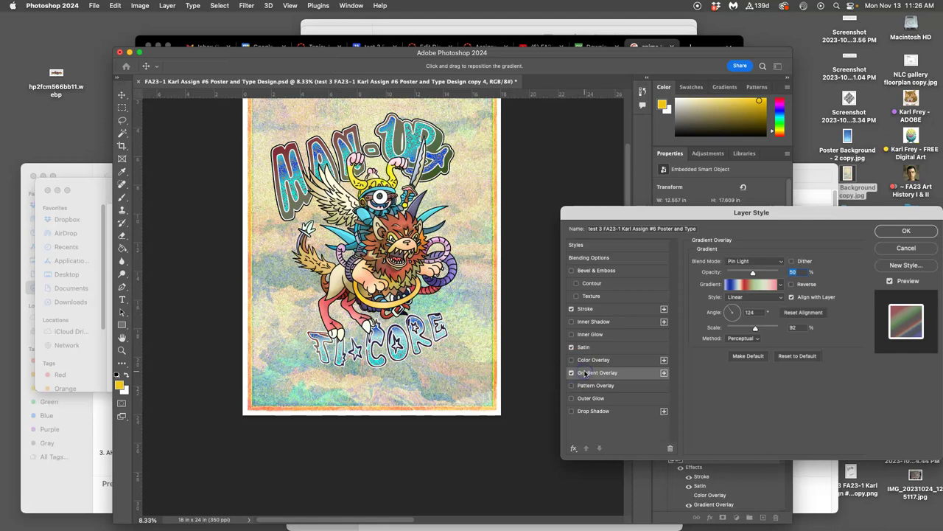
pyautogui.click(753, 286)
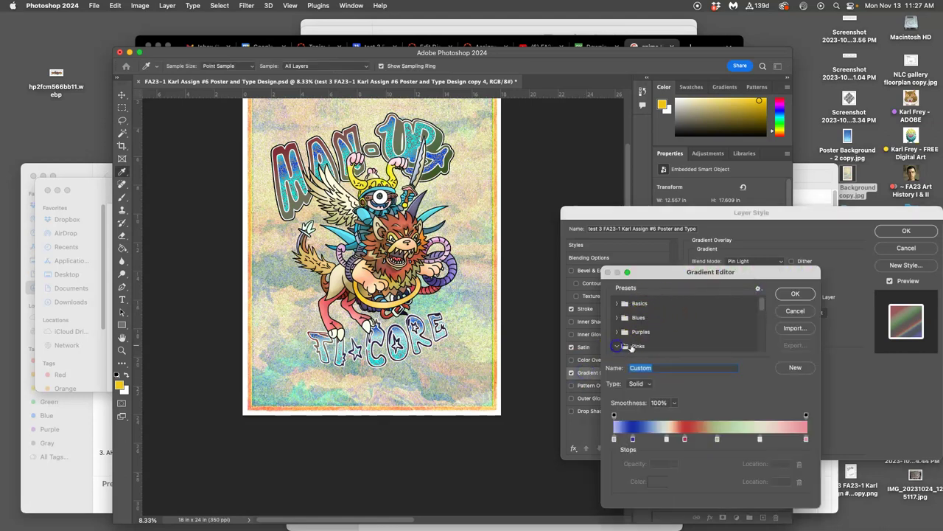
pyautogui.scroll(-2, 659, 333)
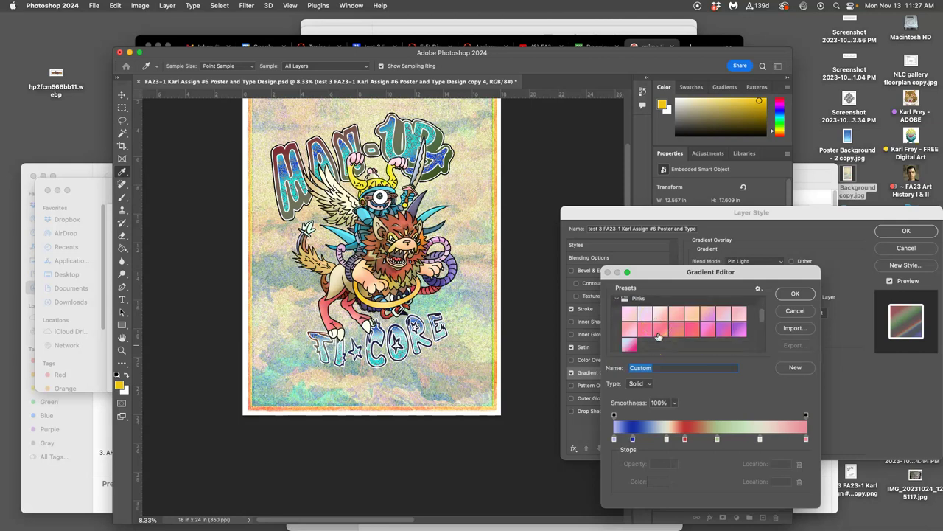
pyautogui.click(739, 329)
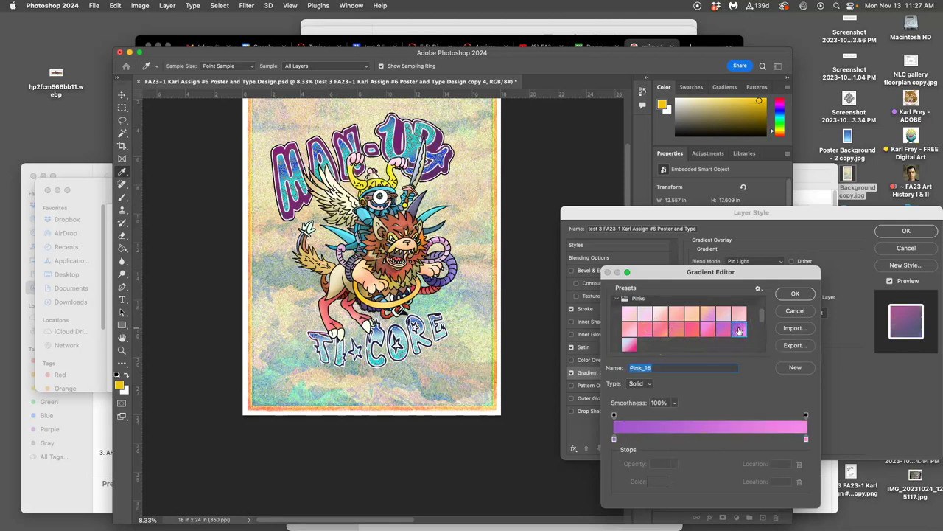
pyautogui.click(722, 331)
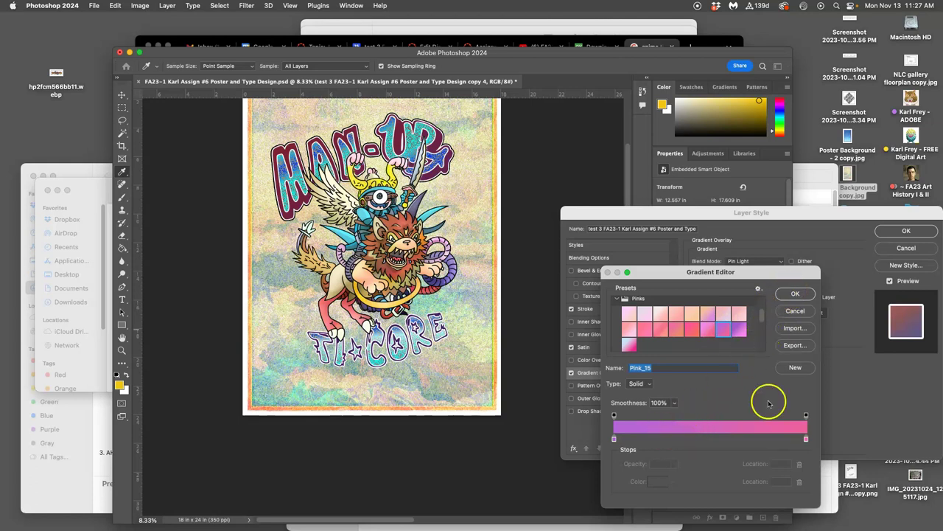
pyautogui.click(667, 447)
pyautogui.click(790, 295)
# Add a yellow stop at 33% and darken the leftmost gradient stop to deep purple.
pyautogui.click(747, 286)
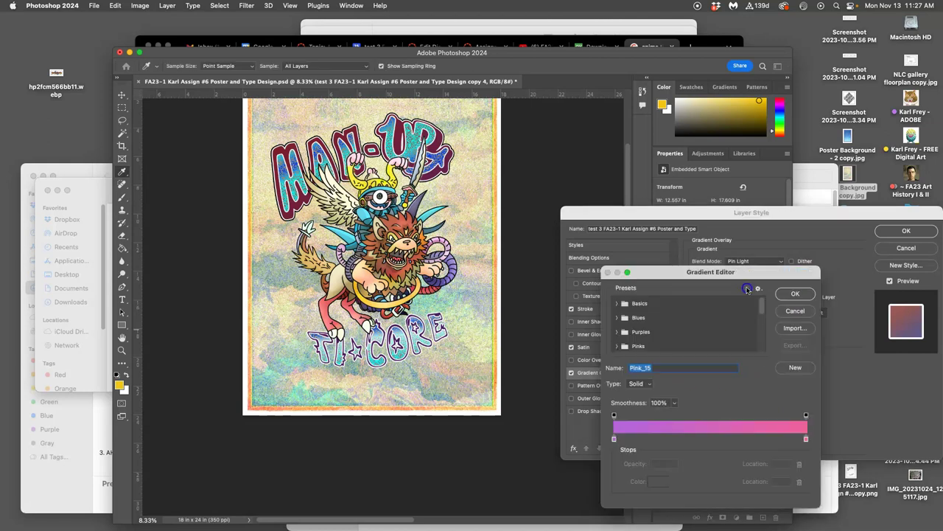
pyautogui.click(677, 438)
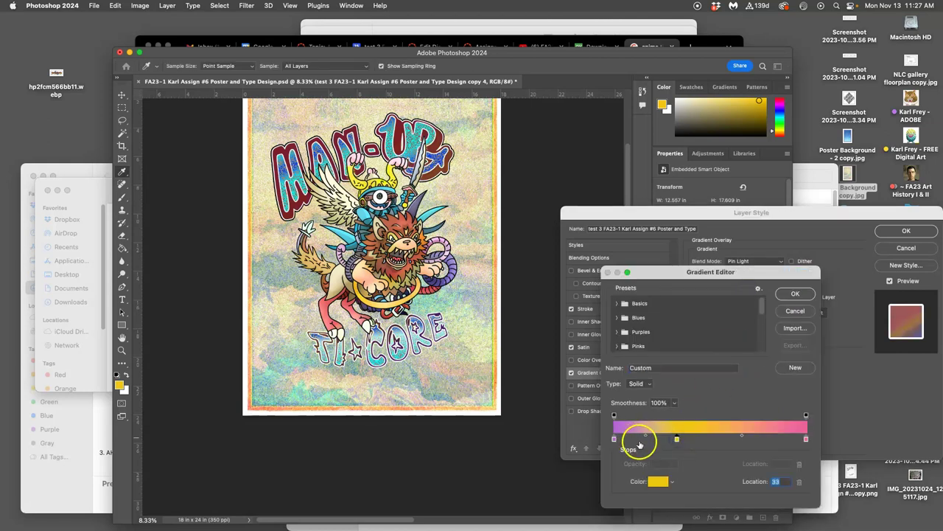
pyautogui.click(614, 439)
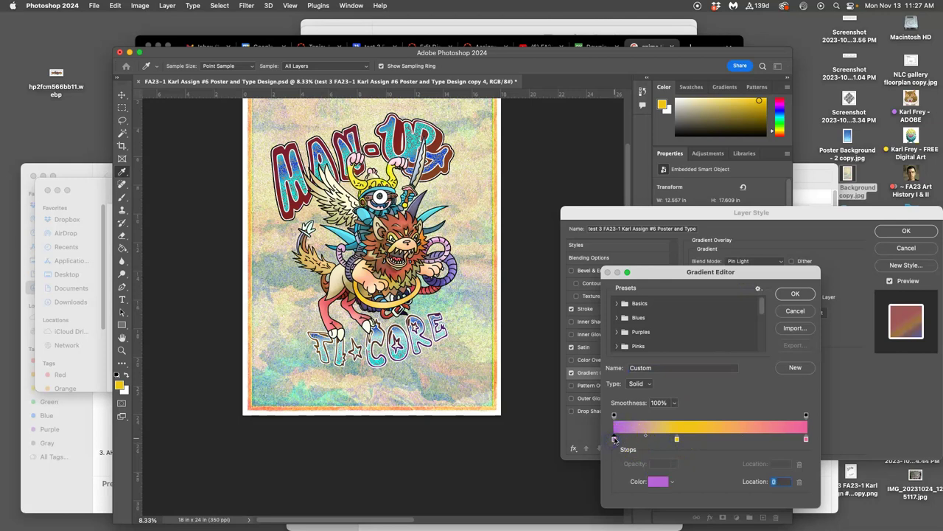
pyautogui.click(658, 481)
pyautogui.moveTo(559, 267); pyautogui.dragTo(536, 279)
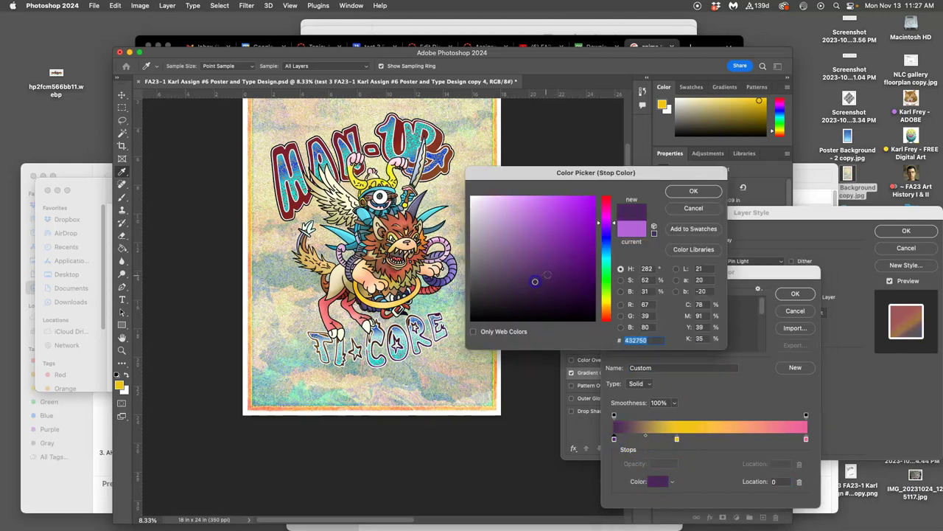
pyautogui.click(693, 191)
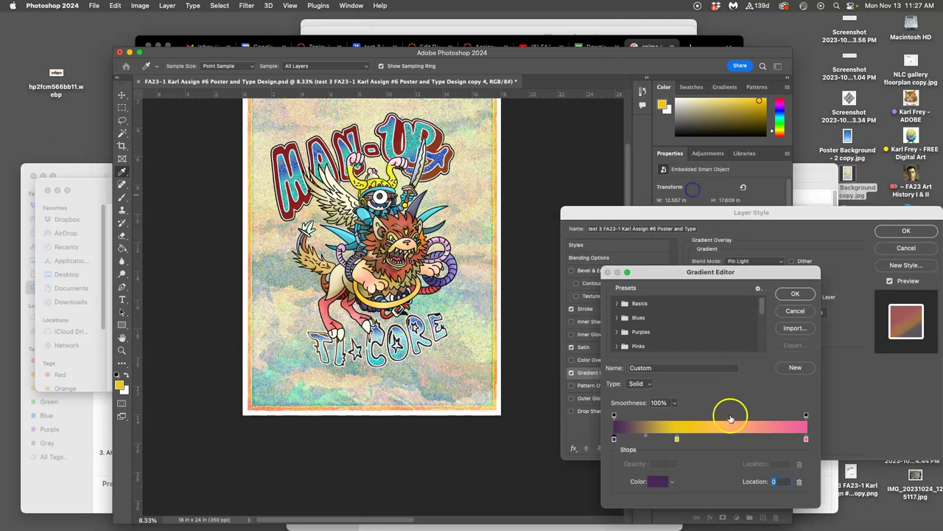
# Shift the pink section earlier and add a soft pink-magenta stop near the right end.
pyautogui.click(774, 440)
pyautogui.moveTo(774, 441)
pyautogui.mouseDown()
pyautogui.moveTo(745, 439)
pyautogui.moveTo(769, 441)
pyautogui.mouseUp()
pyautogui.click(744, 439)
pyautogui.doubleClick(769, 440)
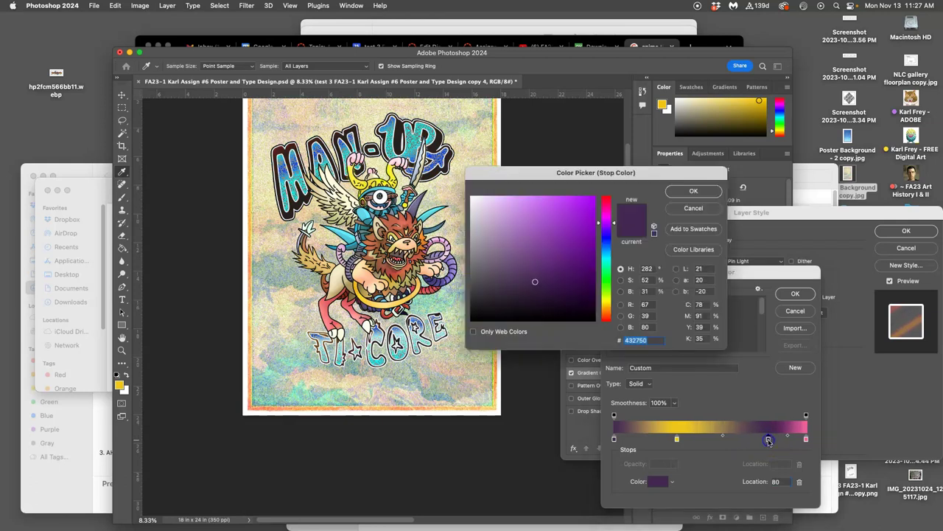
pyautogui.moveTo(545, 238); pyautogui.dragTo(533, 245)
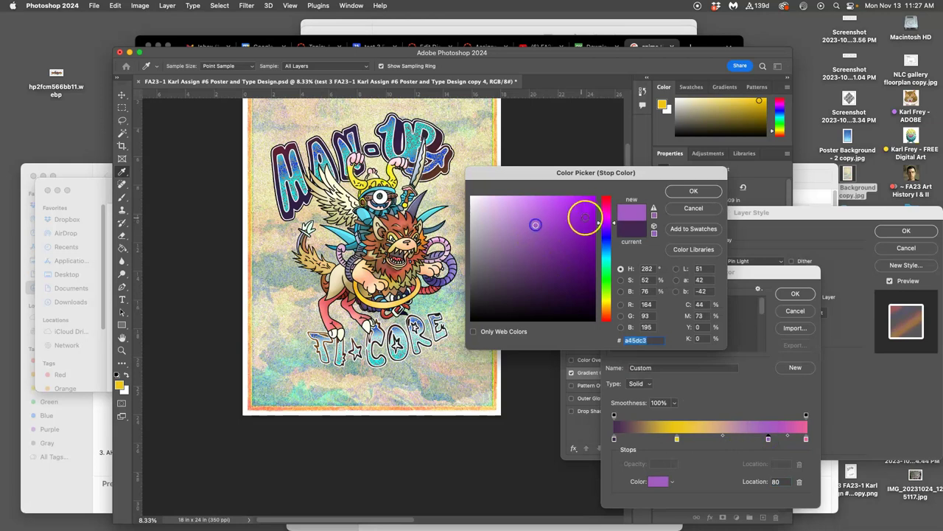
pyautogui.click(606, 217)
pyautogui.click(551, 219)
pyautogui.moveTo(551, 219); pyautogui.dragTo(532, 214)
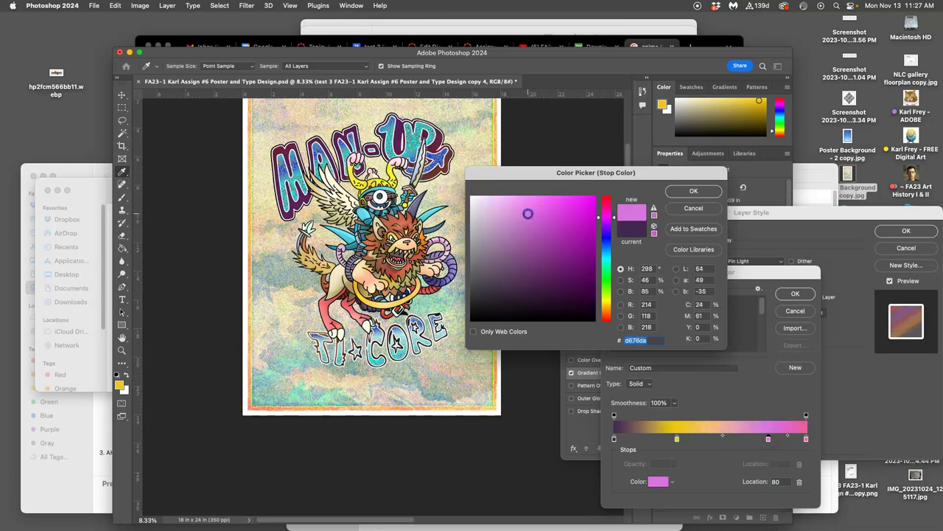
pyautogui.click(694, 191)
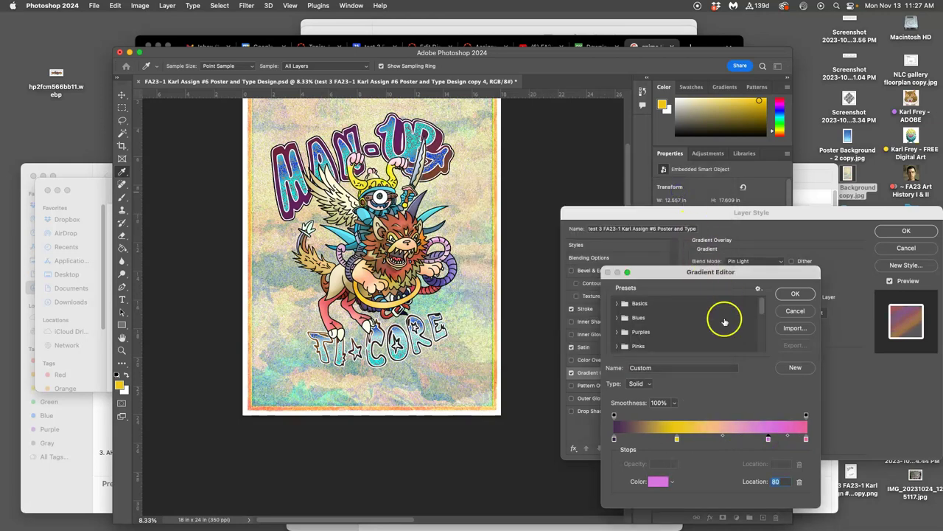
pyautogui.click(797, 294)
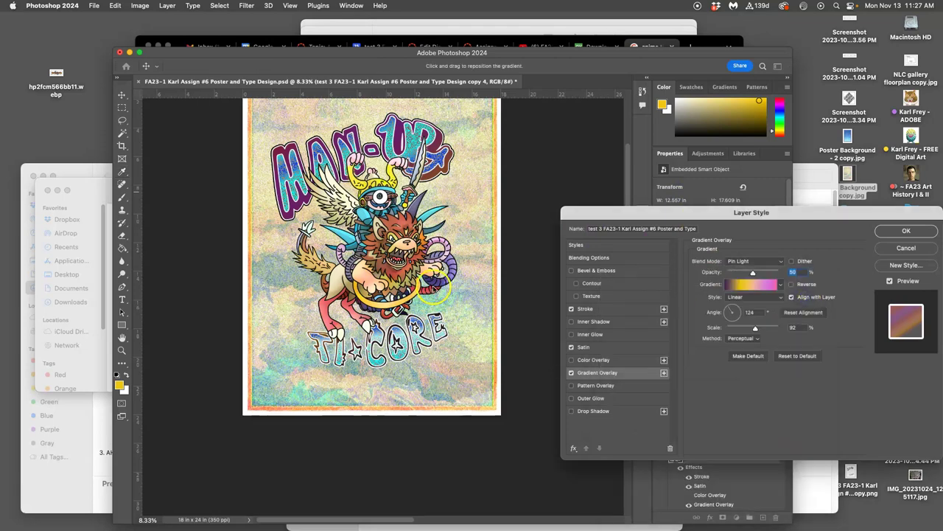
# Accept the gradient layer style and rasterize it into the lettering copy's pixels.
pyautogui.scroll(5, 434, 290)
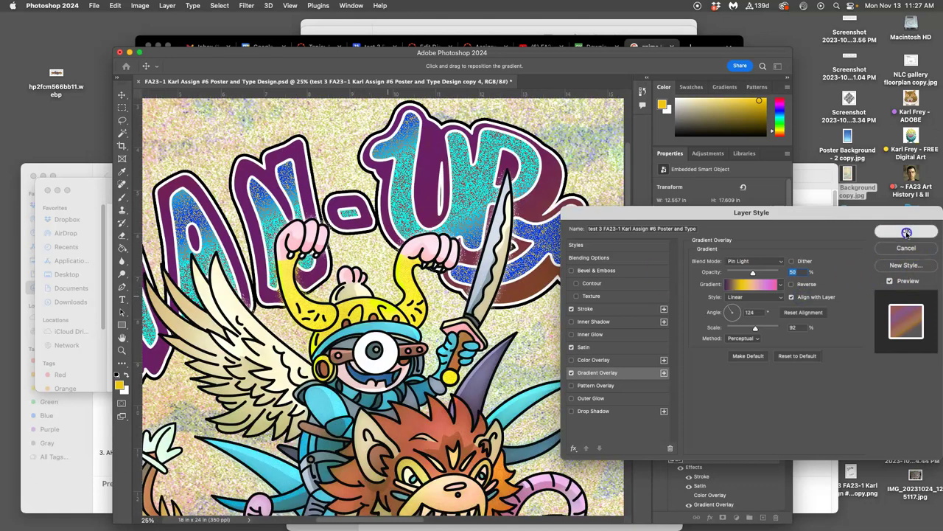
pyautogui.click(906, 231)
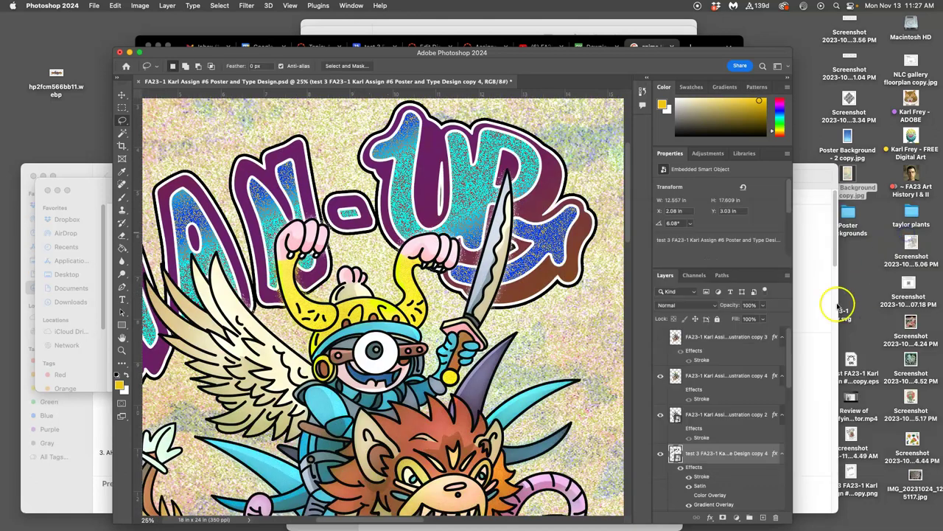
pyautogui.rightClick(720, 448)
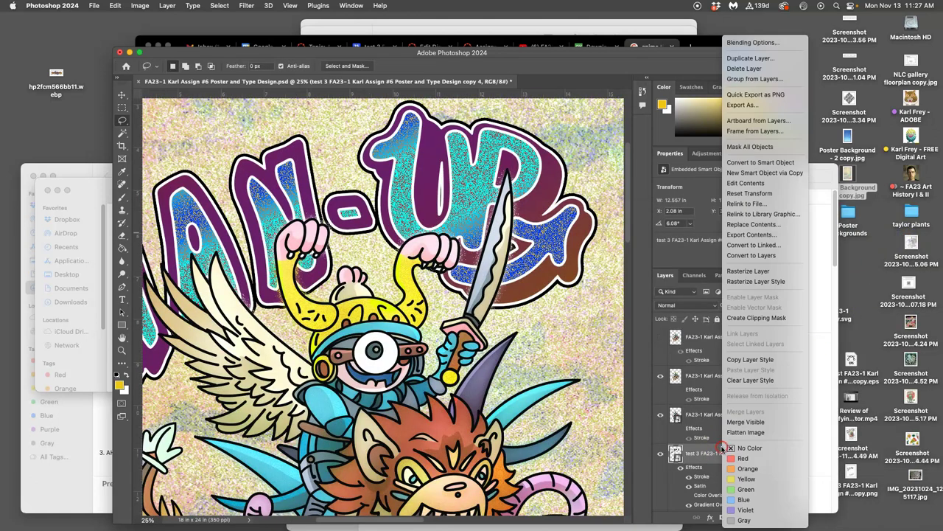
pyautogui.click(746, 280)
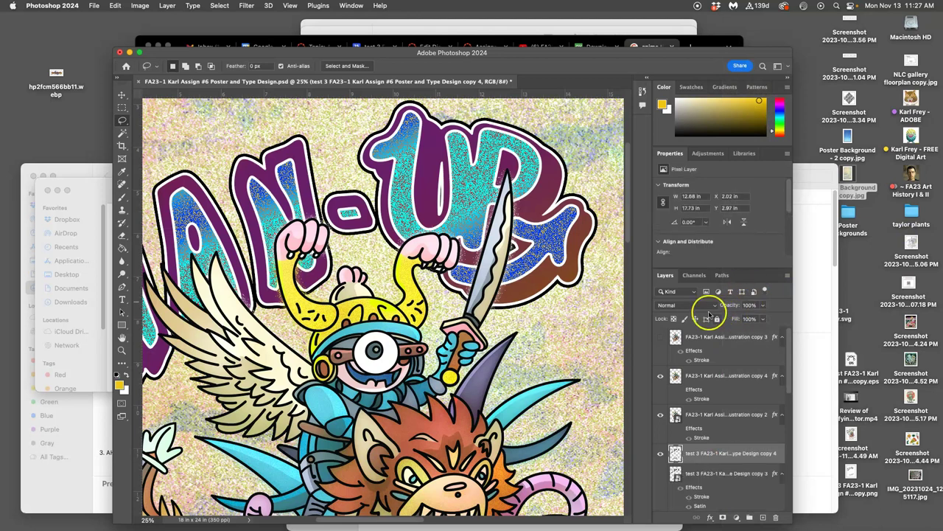
# Set the rasterized lettering copy to Dissolve blending at 27% opacity.
pyautogui.click(696, 306)
pyautogui.click(681, 316)
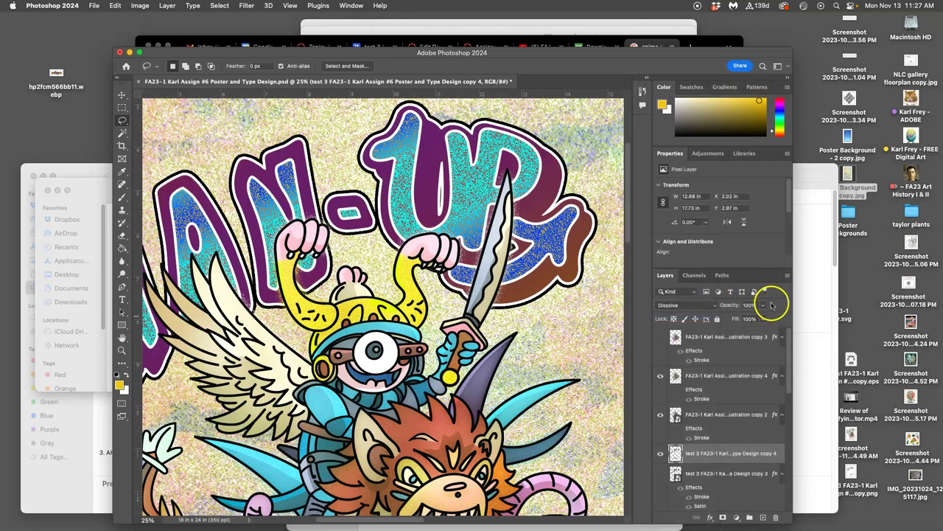
pyautogui.click(763, 306)
pyautogui.moveTo(762, 319); pyautogui.dragTo(740, 317)
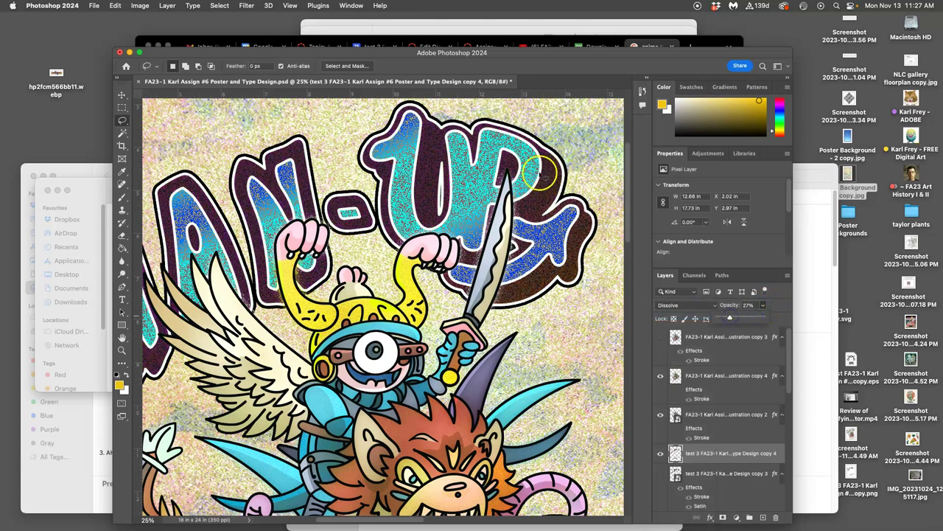